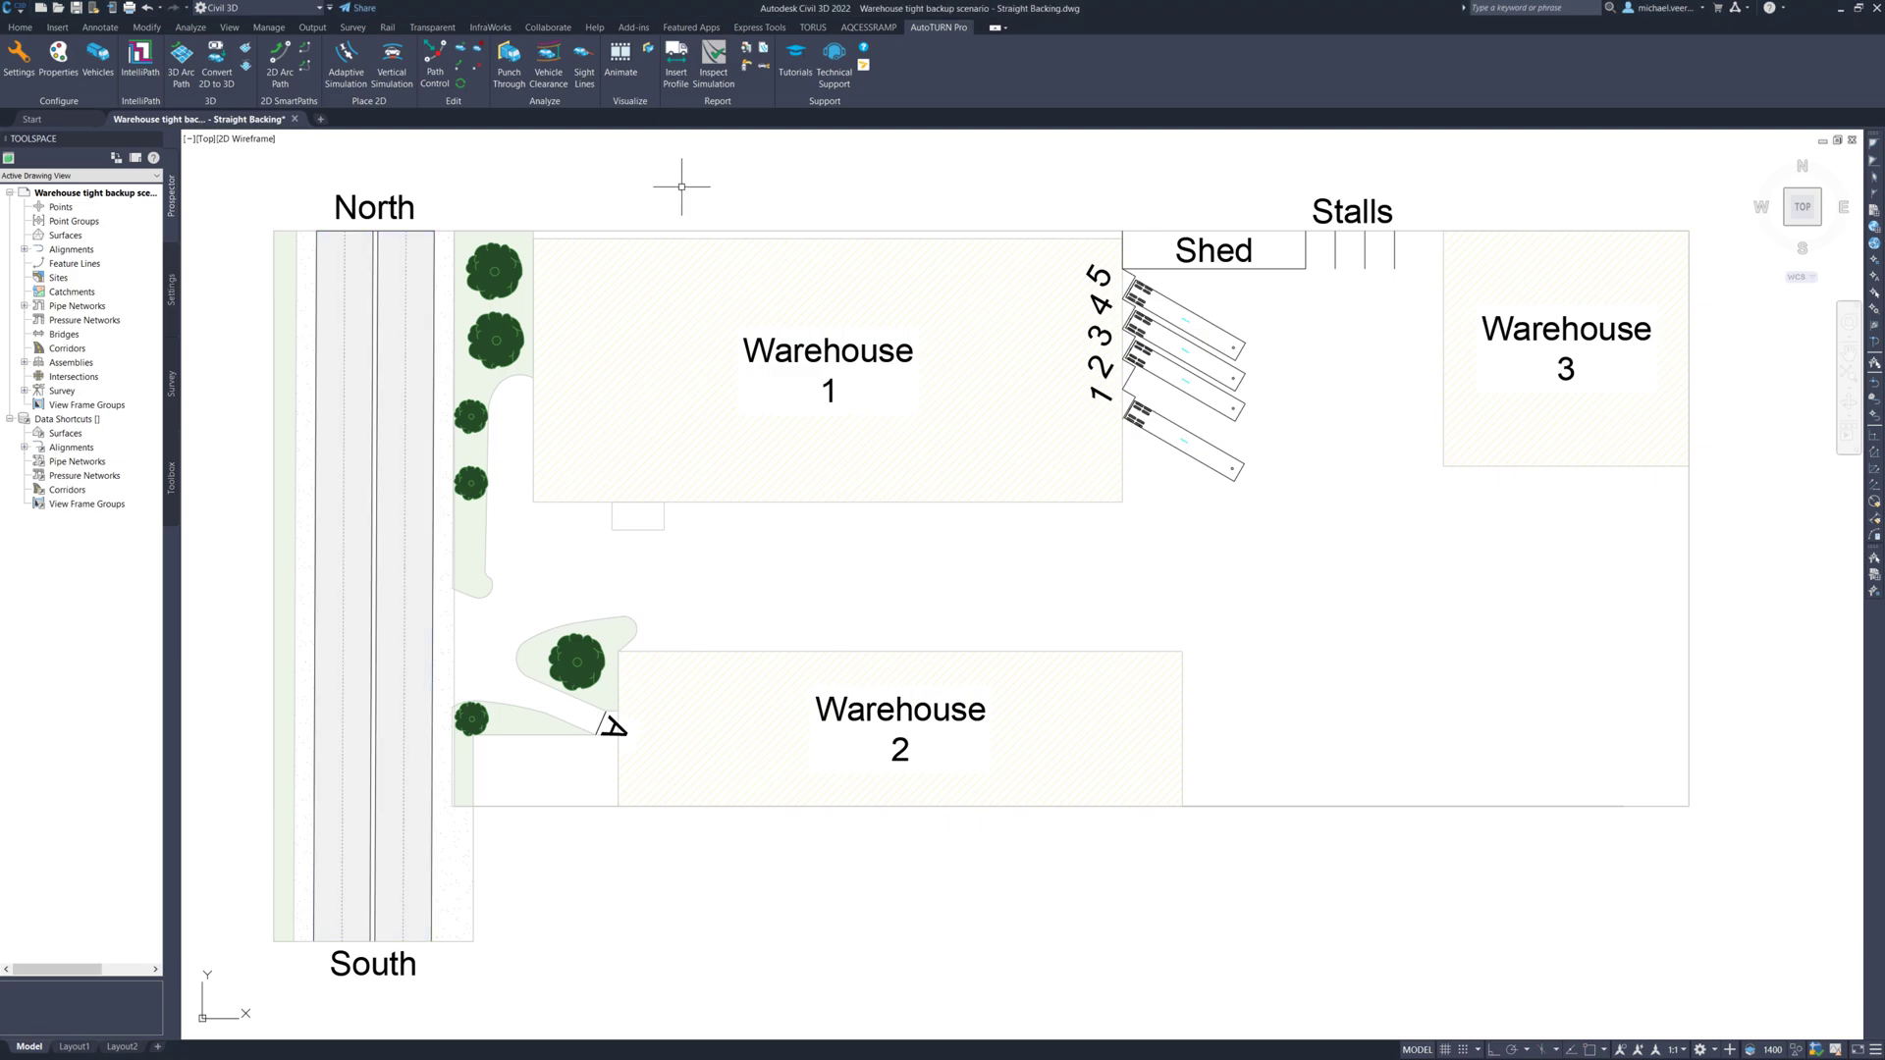
# - Keep AutoTURN units in feet, then confirm AASHTO 2018 WB-62 as the current vehicle
pyautogui.click(18, 57)
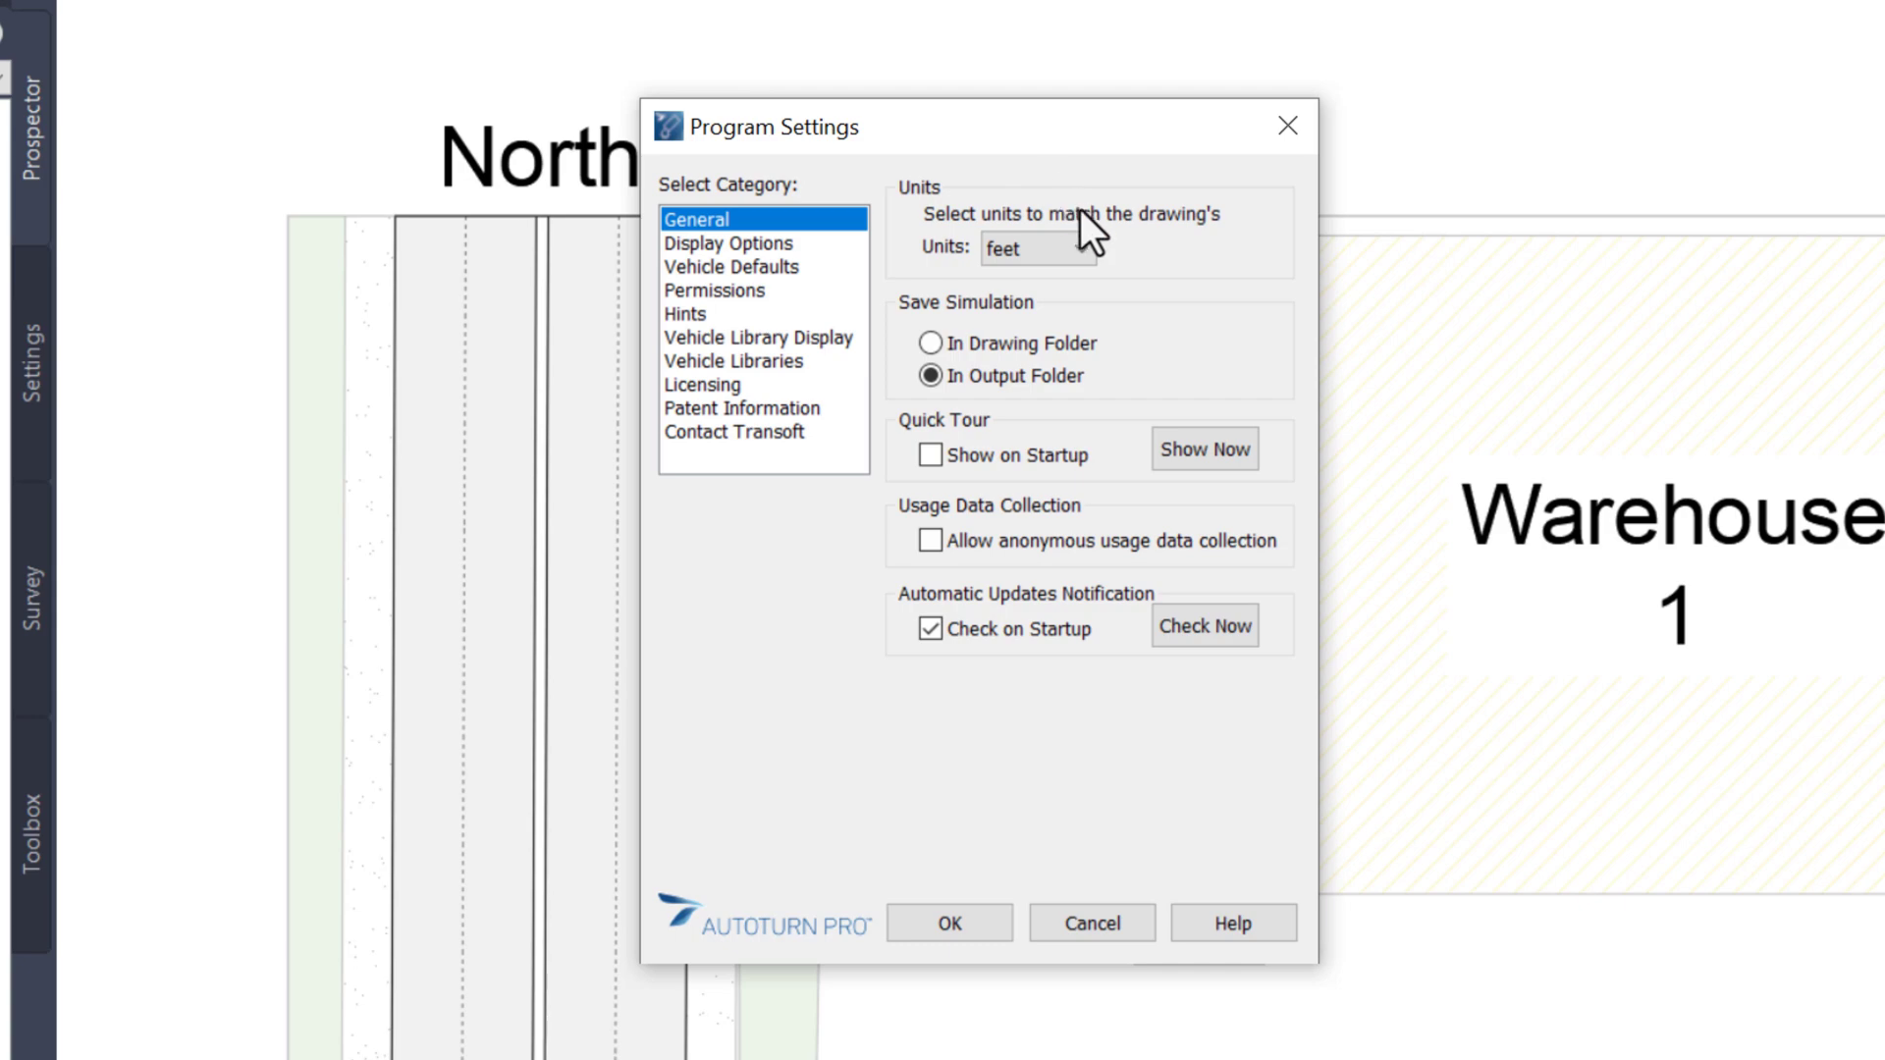
pyautogui.click(1064, 245)
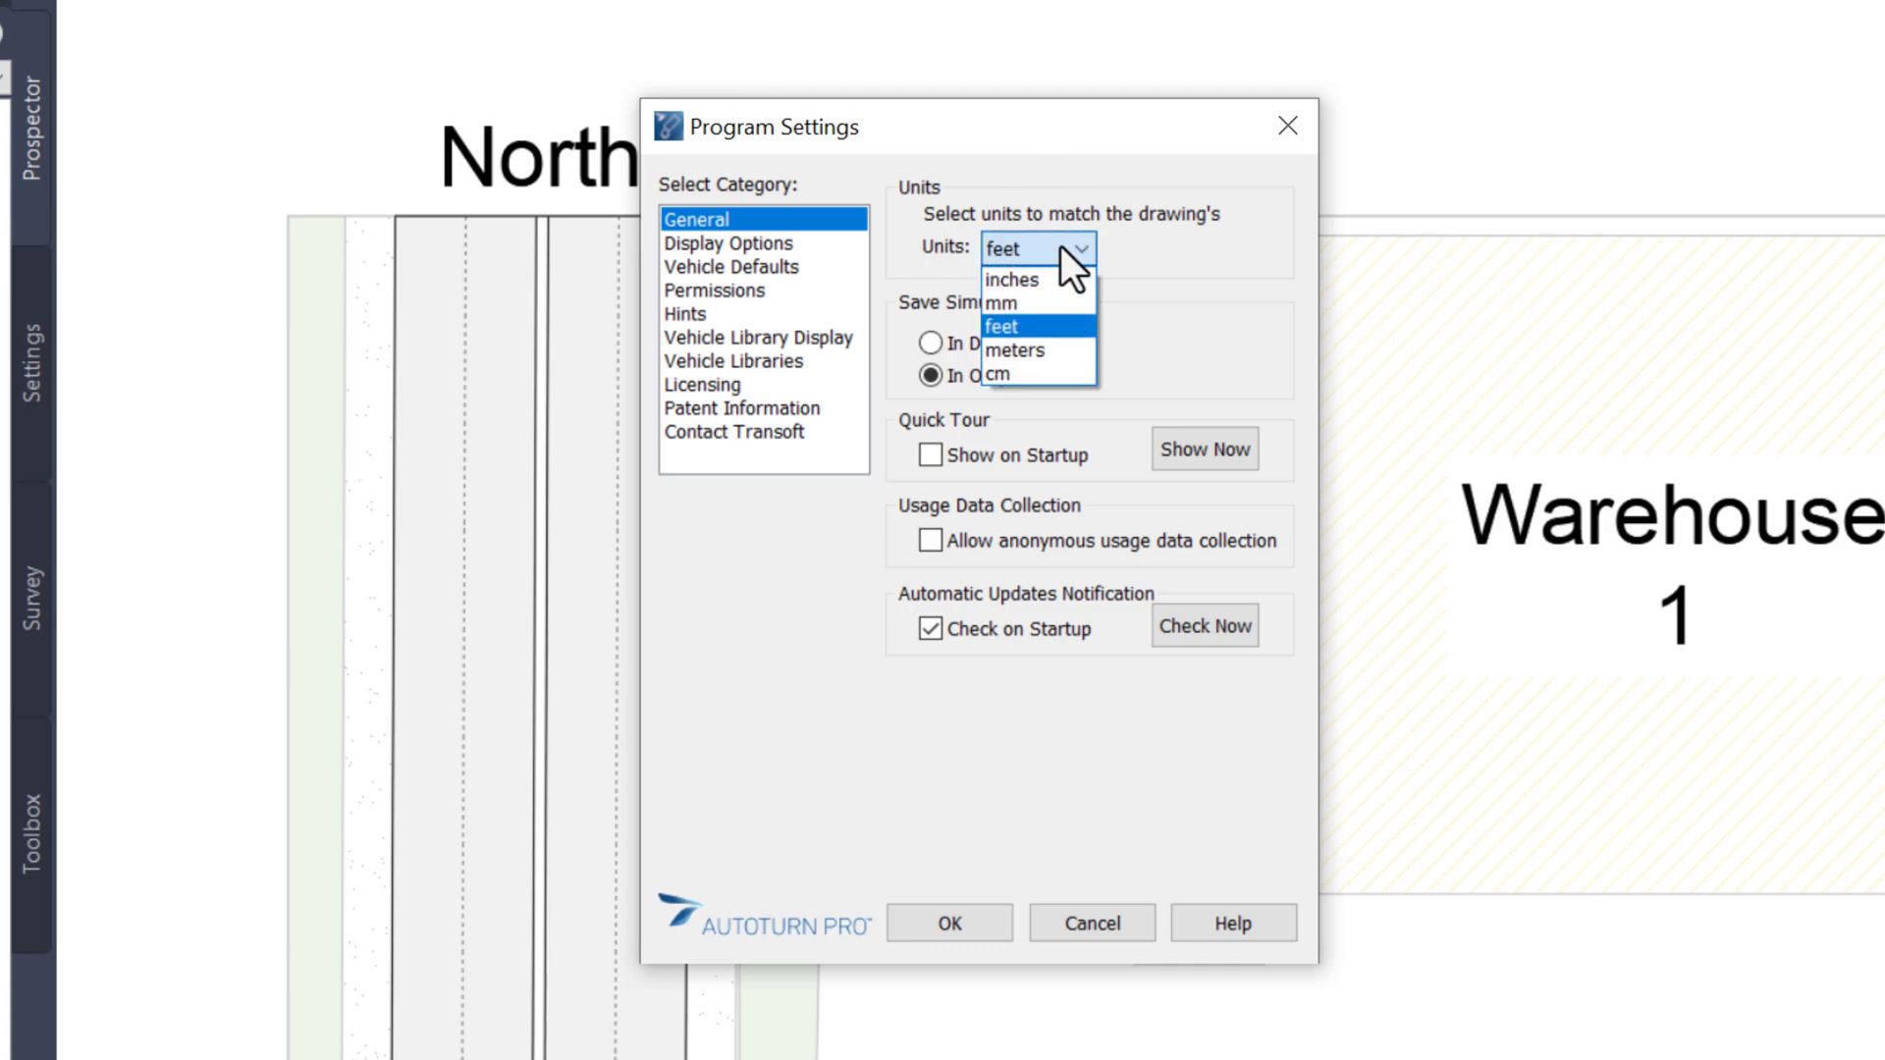
pyautogui.click(1017, 320)
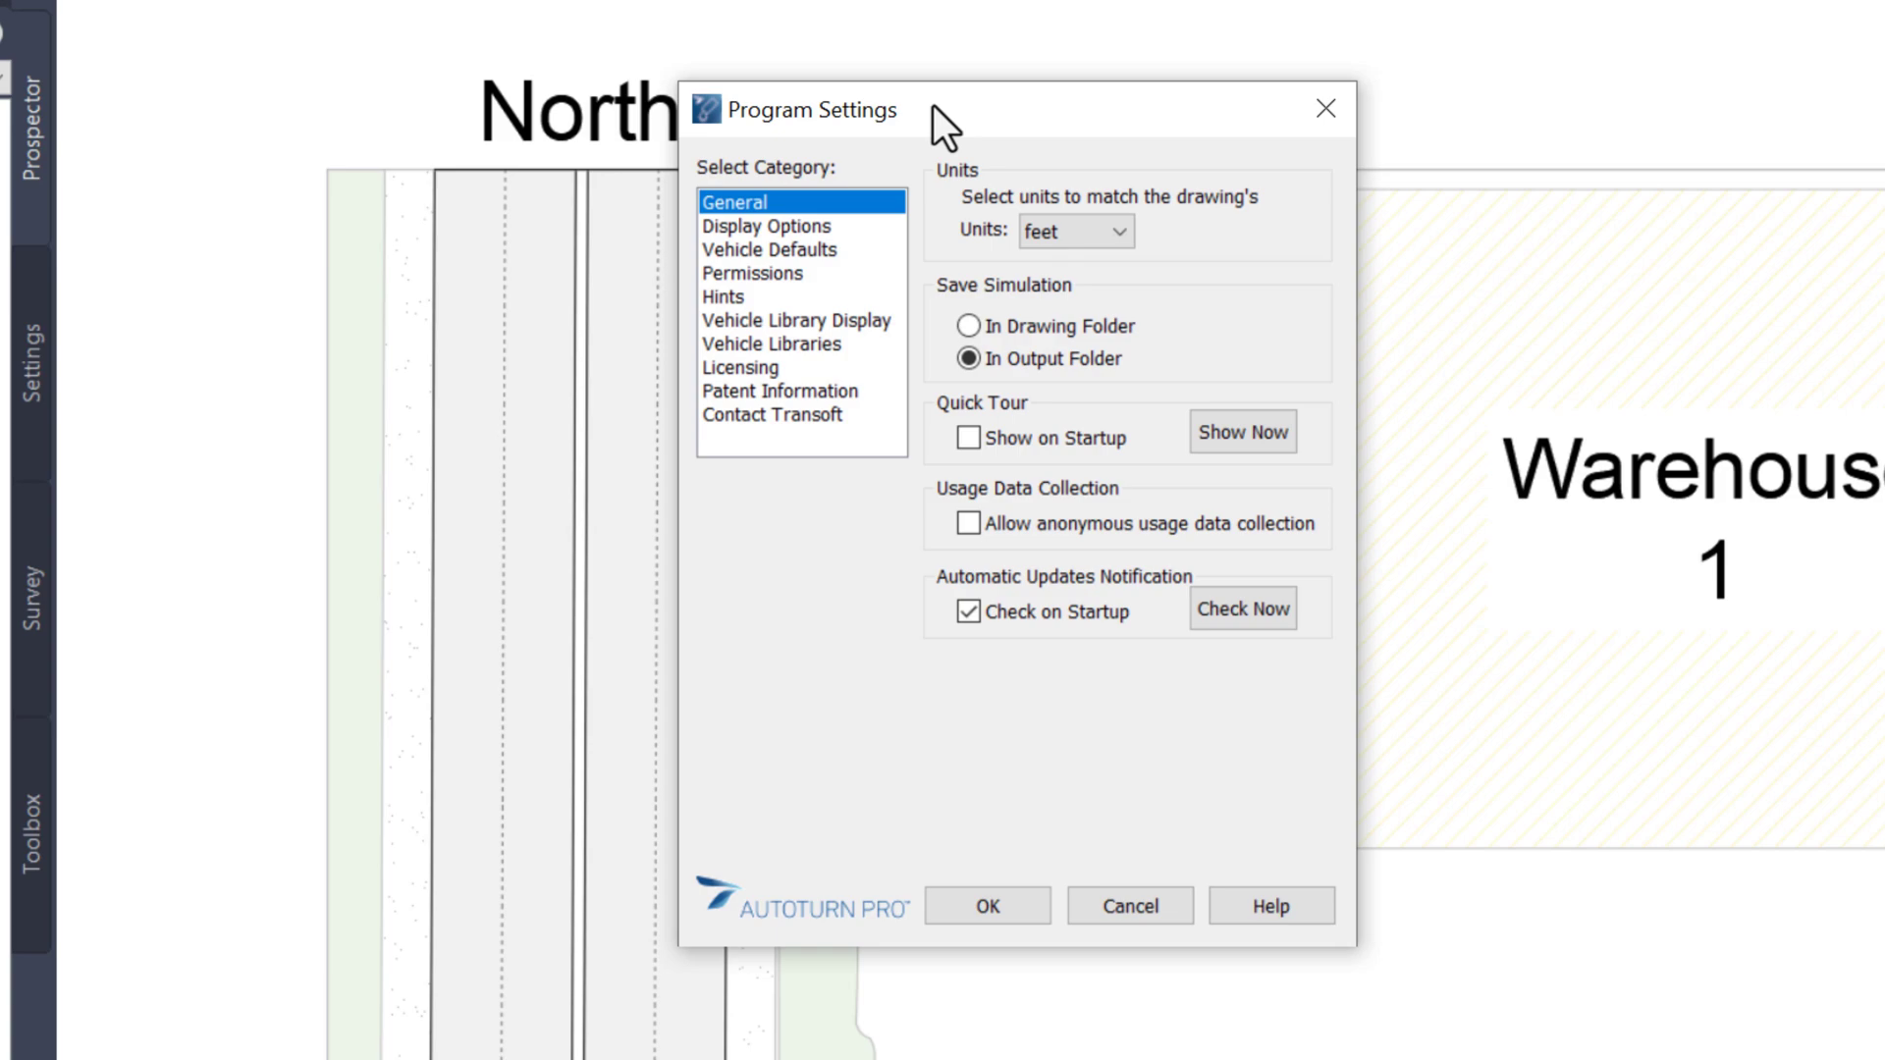
pyautogui.click(783, 226)
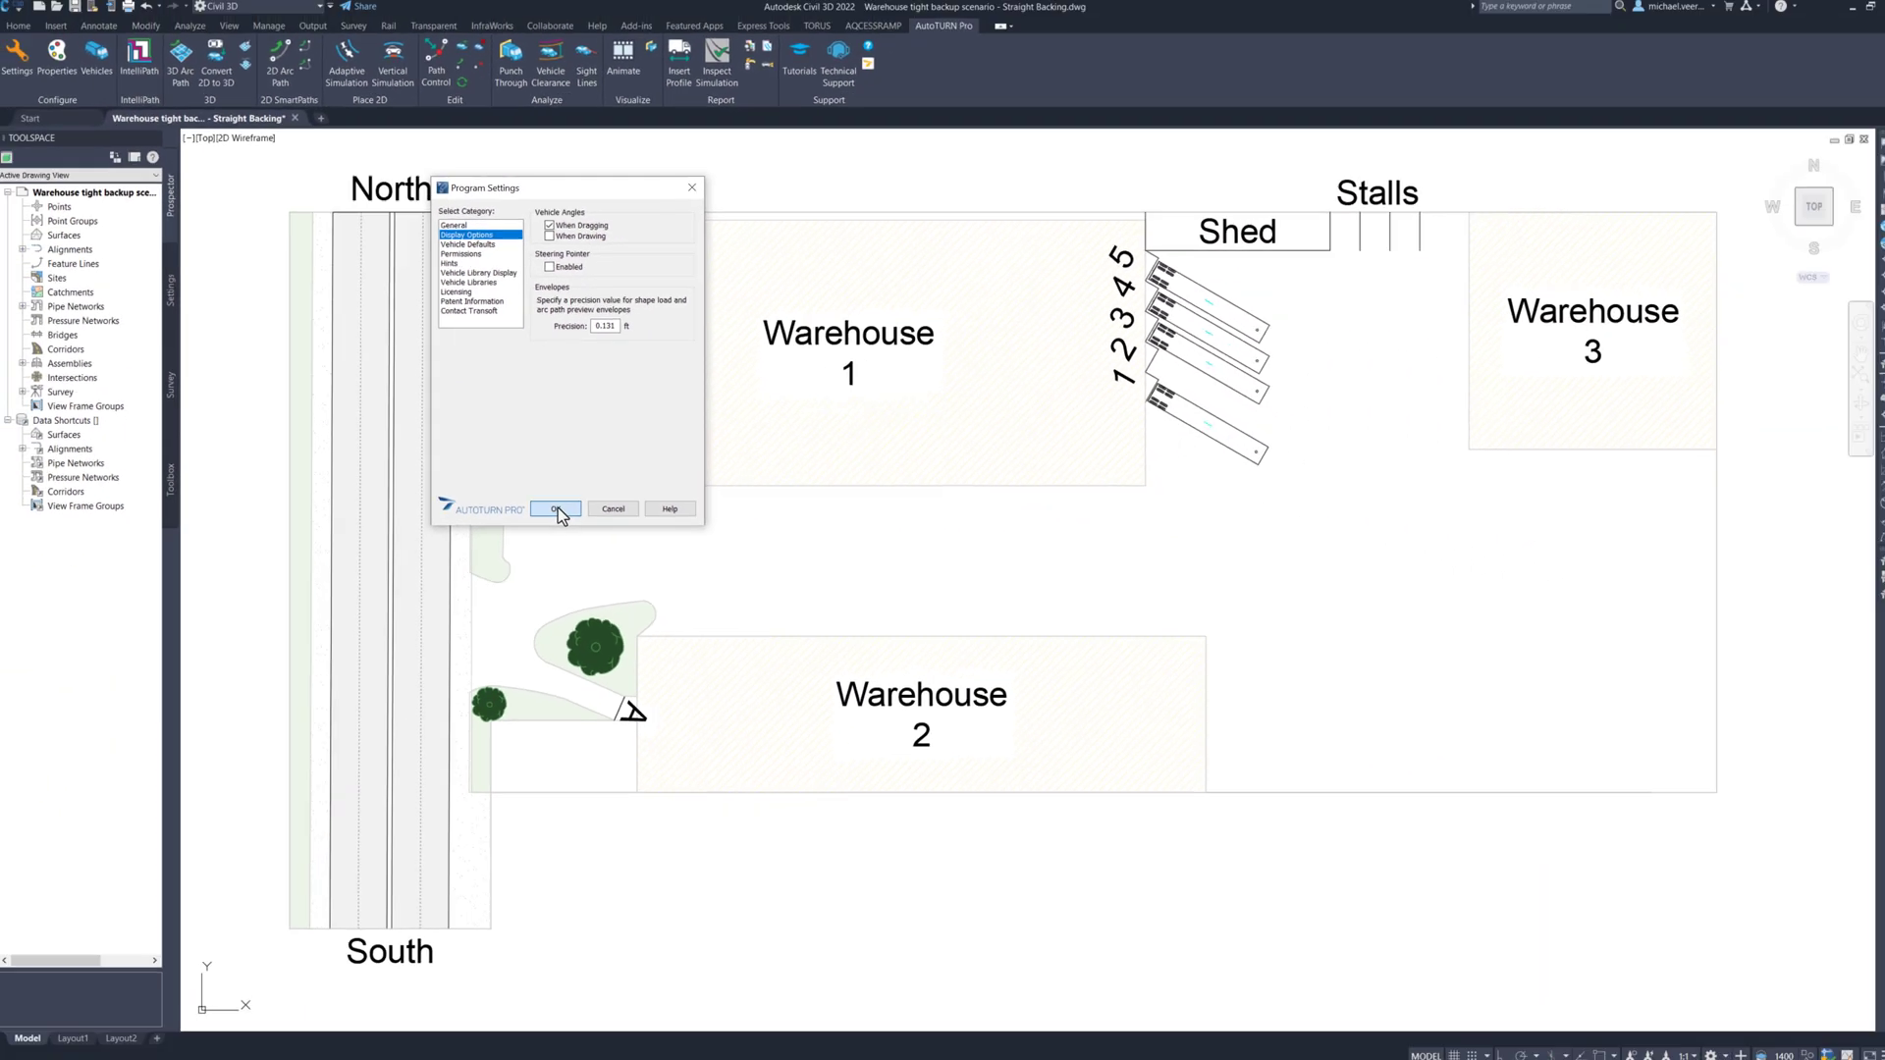
pyautogui.click(987, 903)
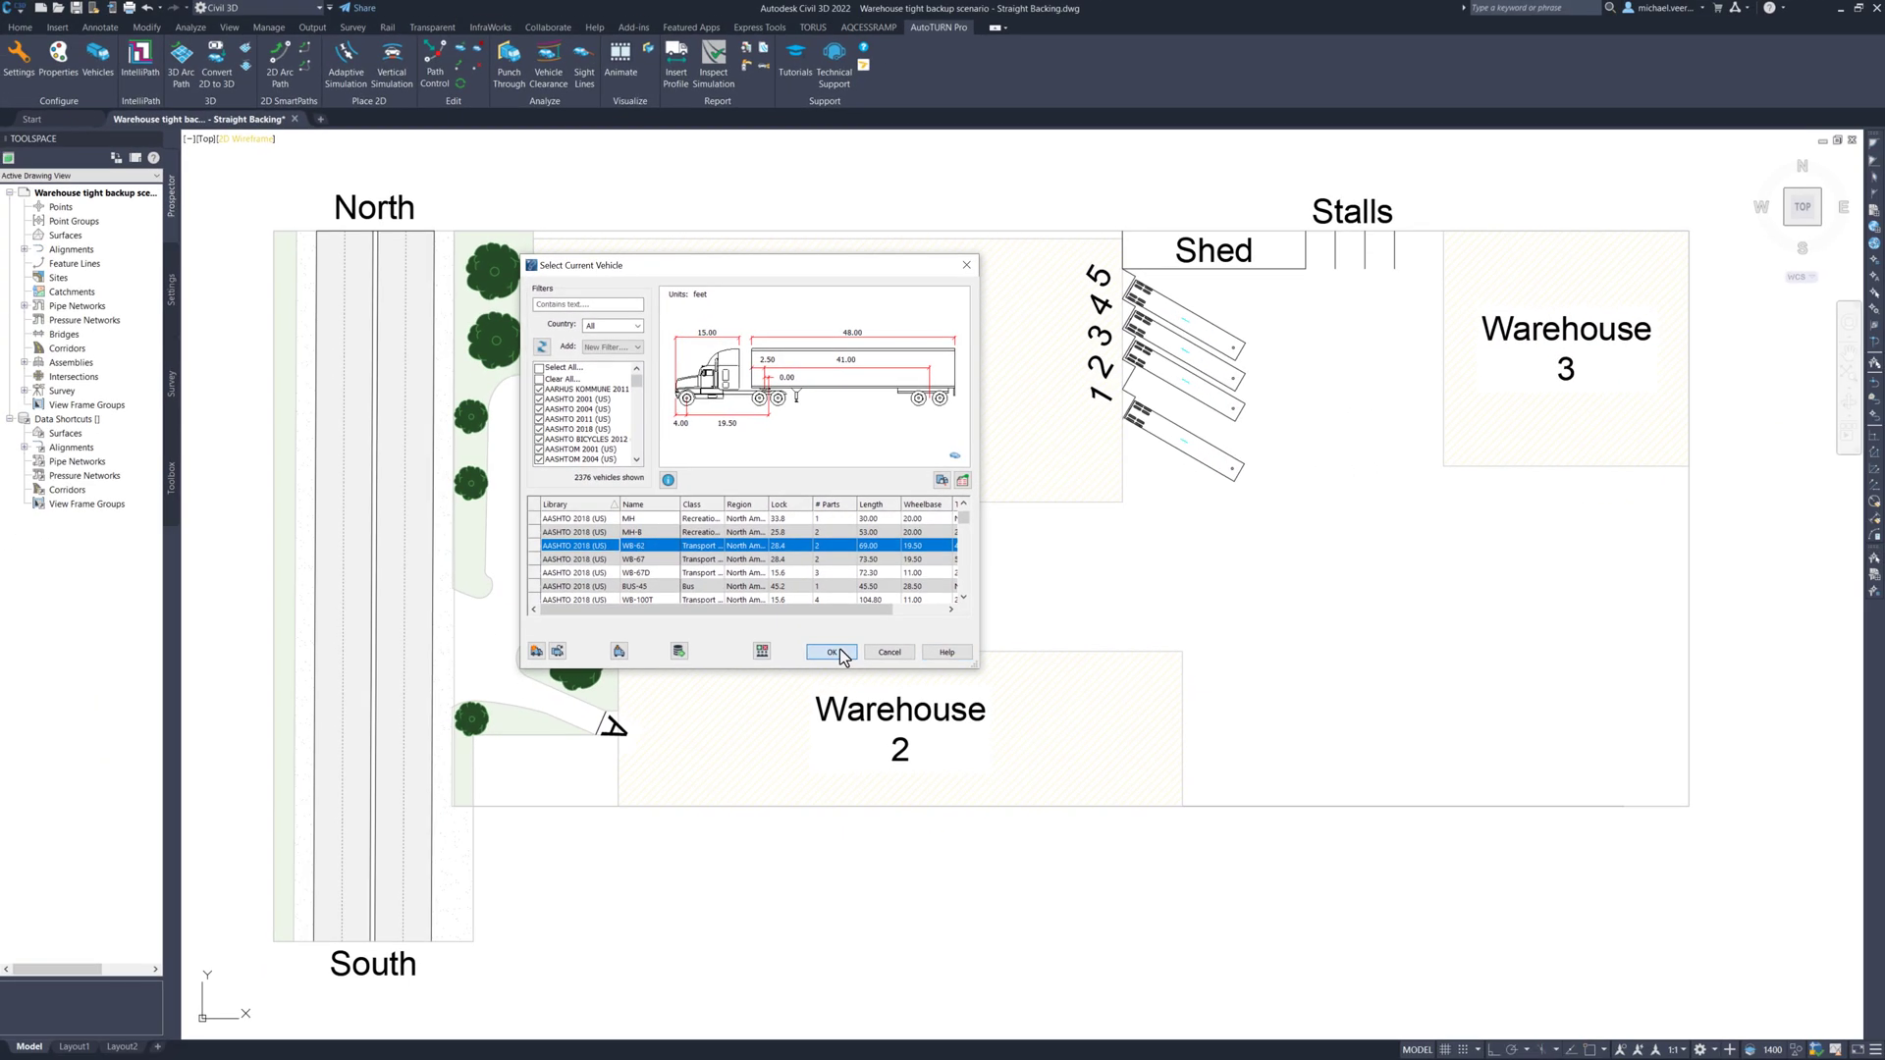
pyautogui.click(839, 651)
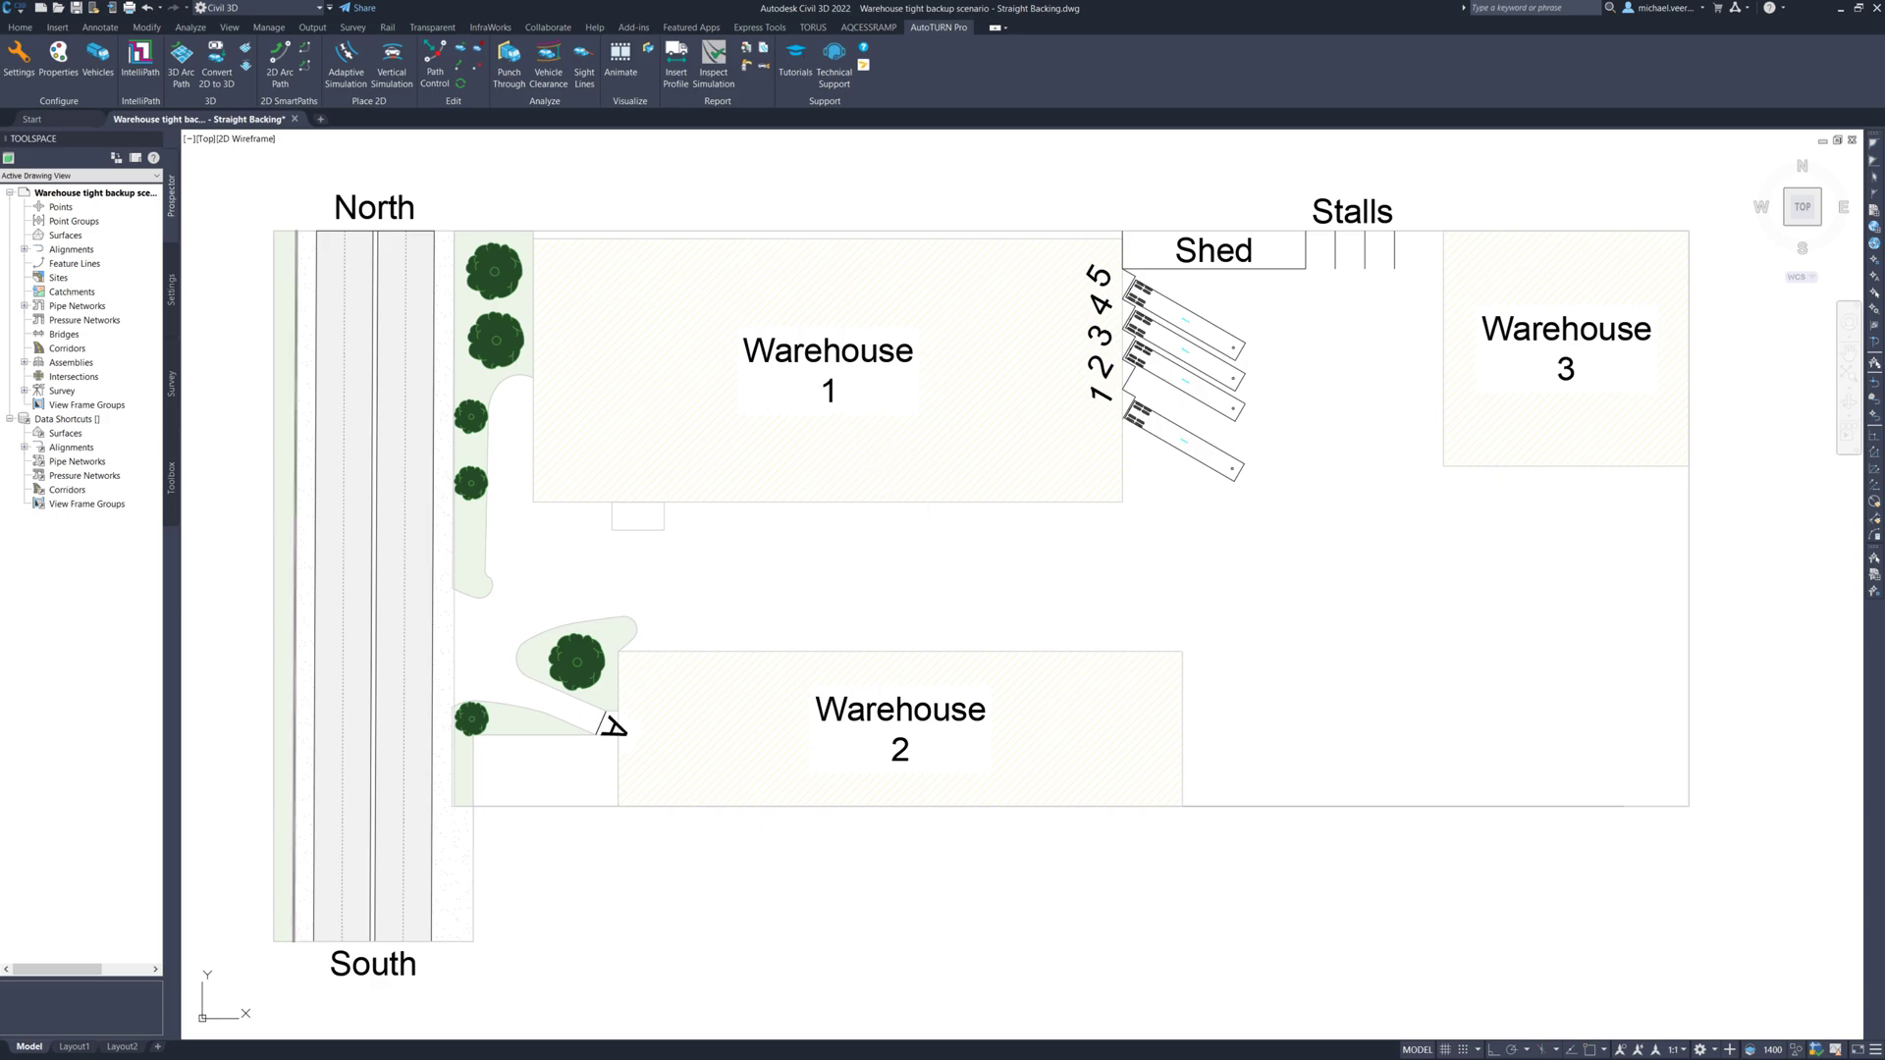
# - Align a WB-62 arc-path simulation on the road near South and commit the first forward arc
pyautogui.moveTo(1372, 935); pyautogui.dragTo(1387, 917, button='middle')
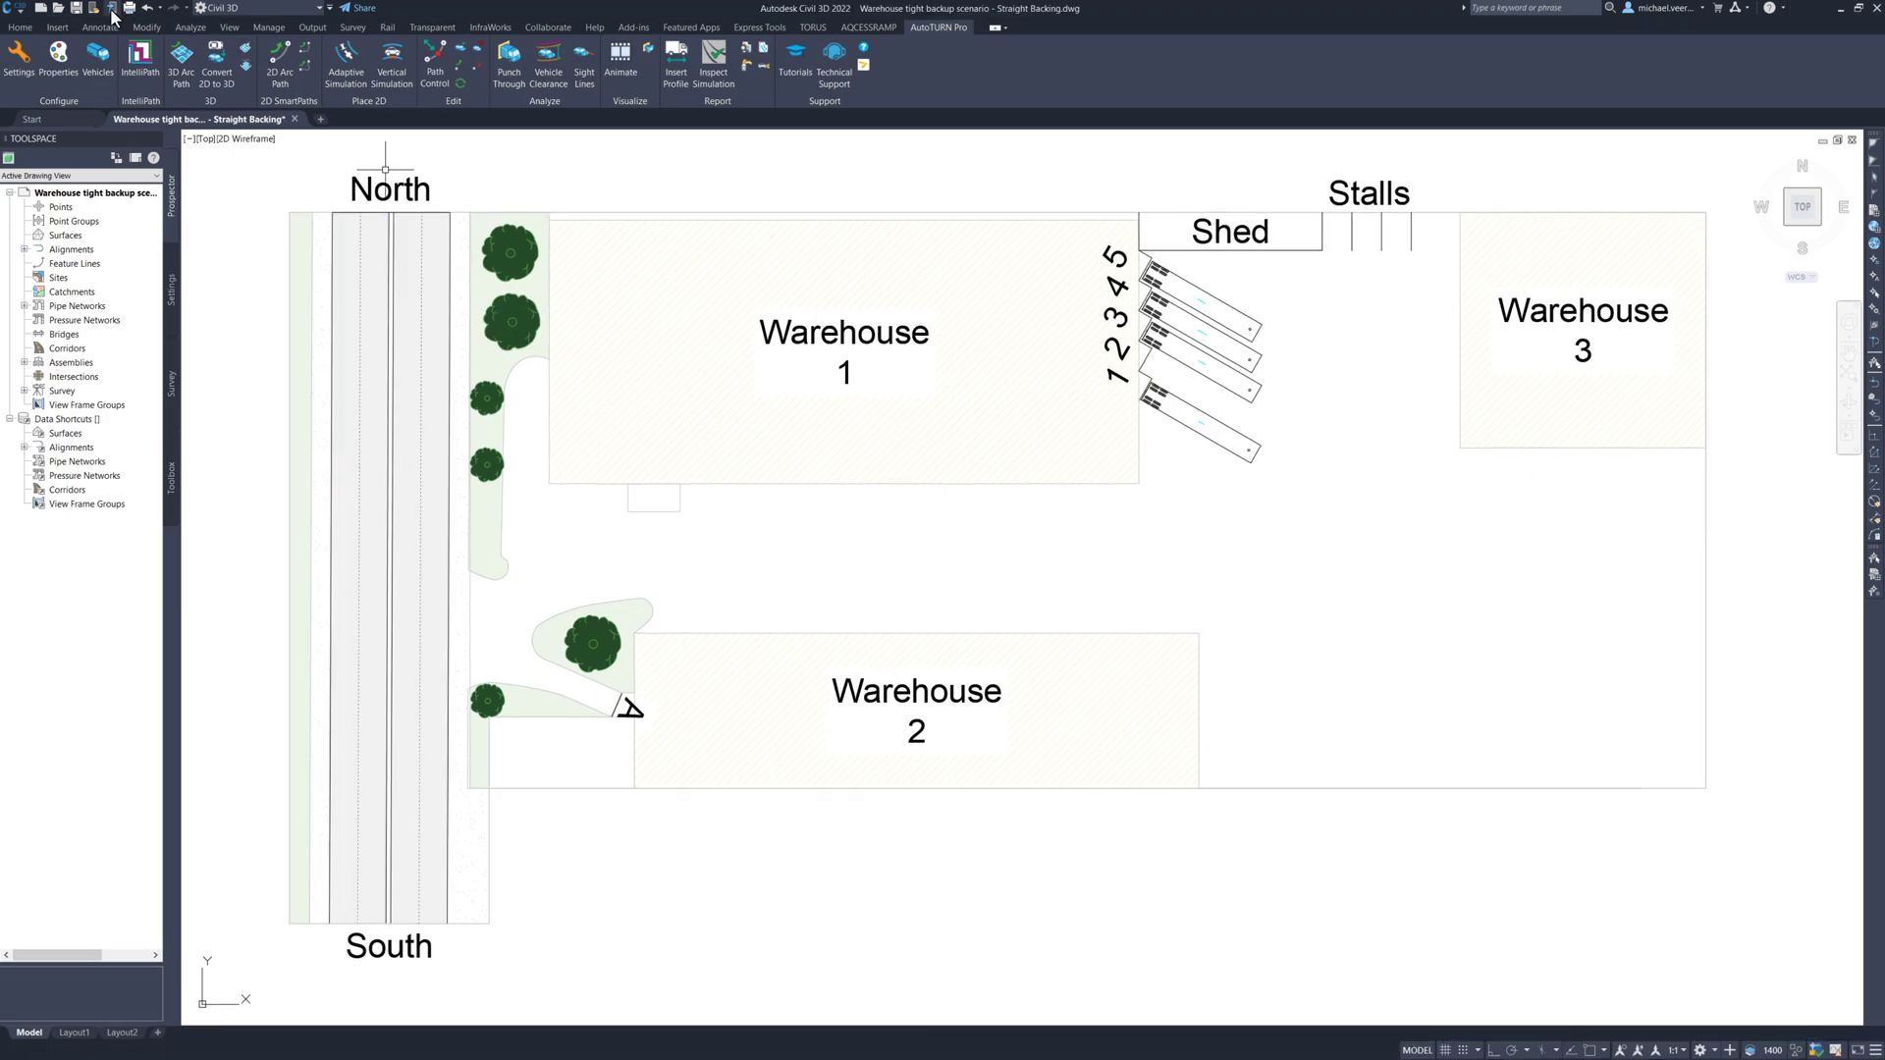
pyautogui.click(280, 51)
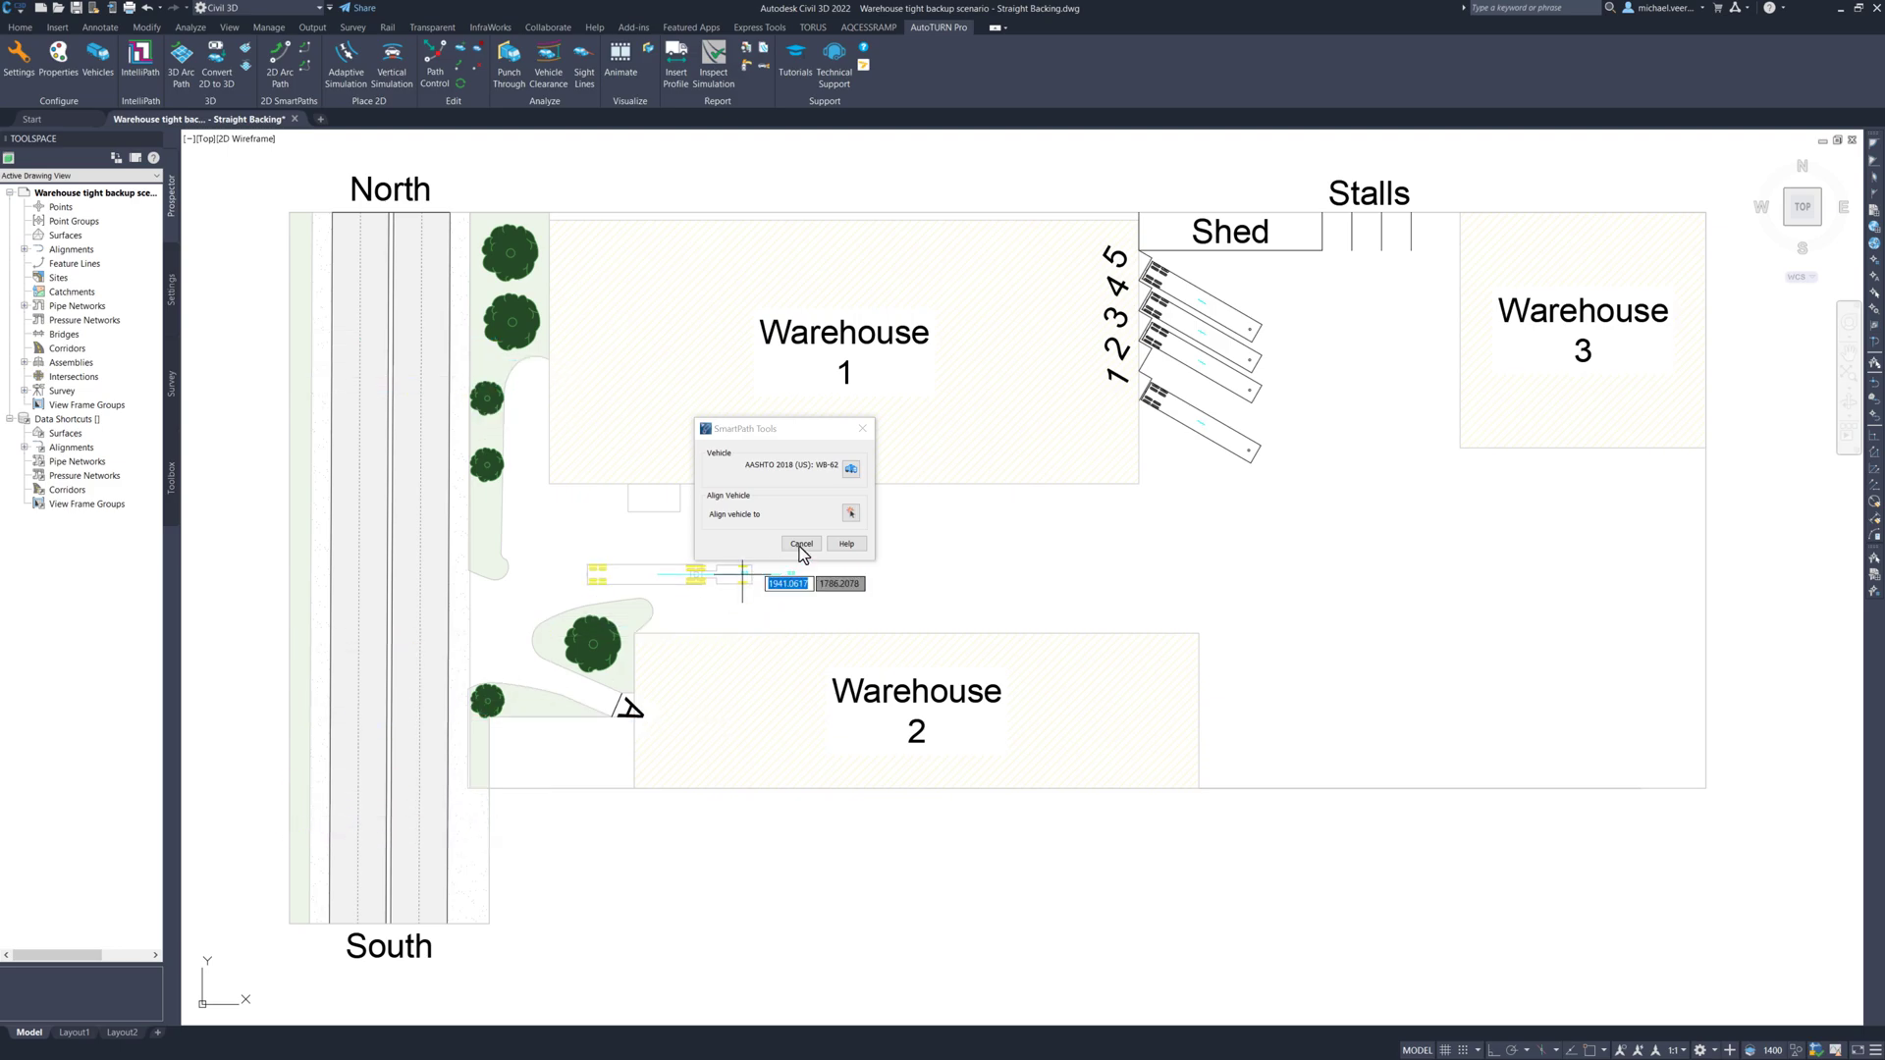
pyautogui.click(851, 512)
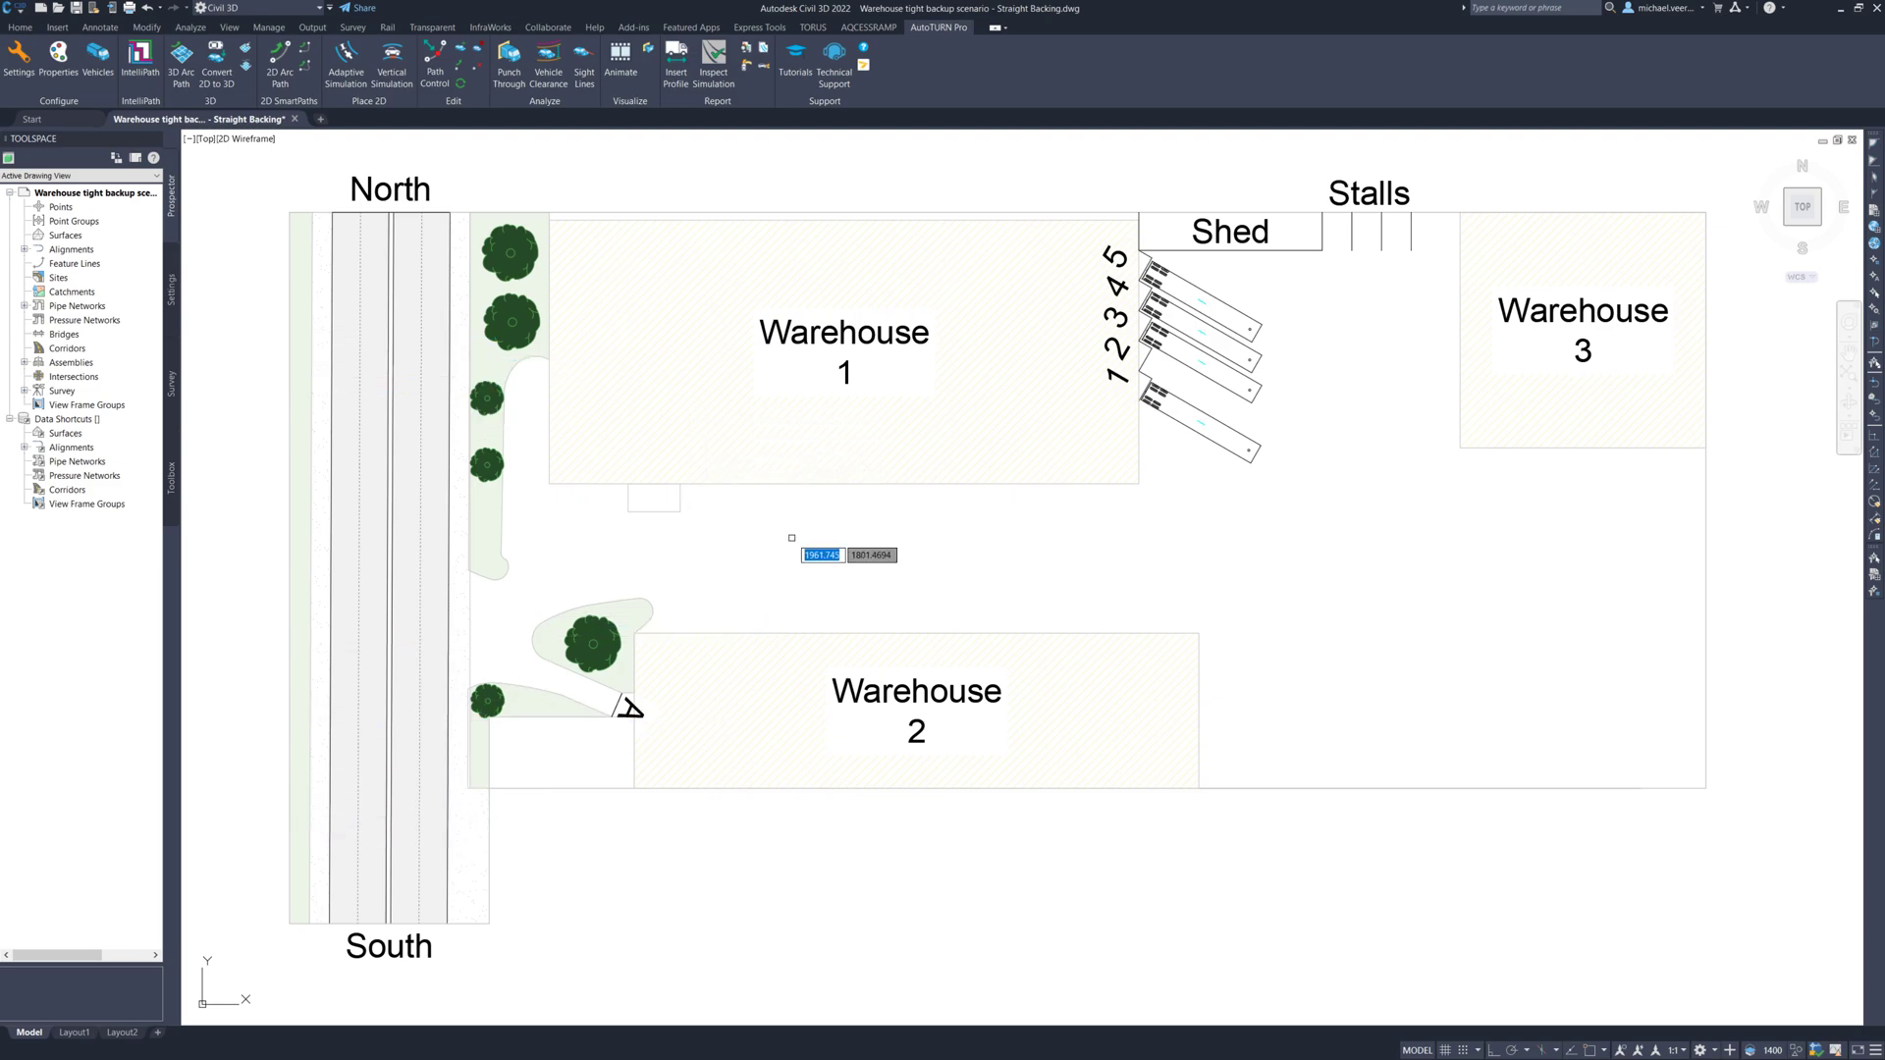
pyautogui.click(423, 856)
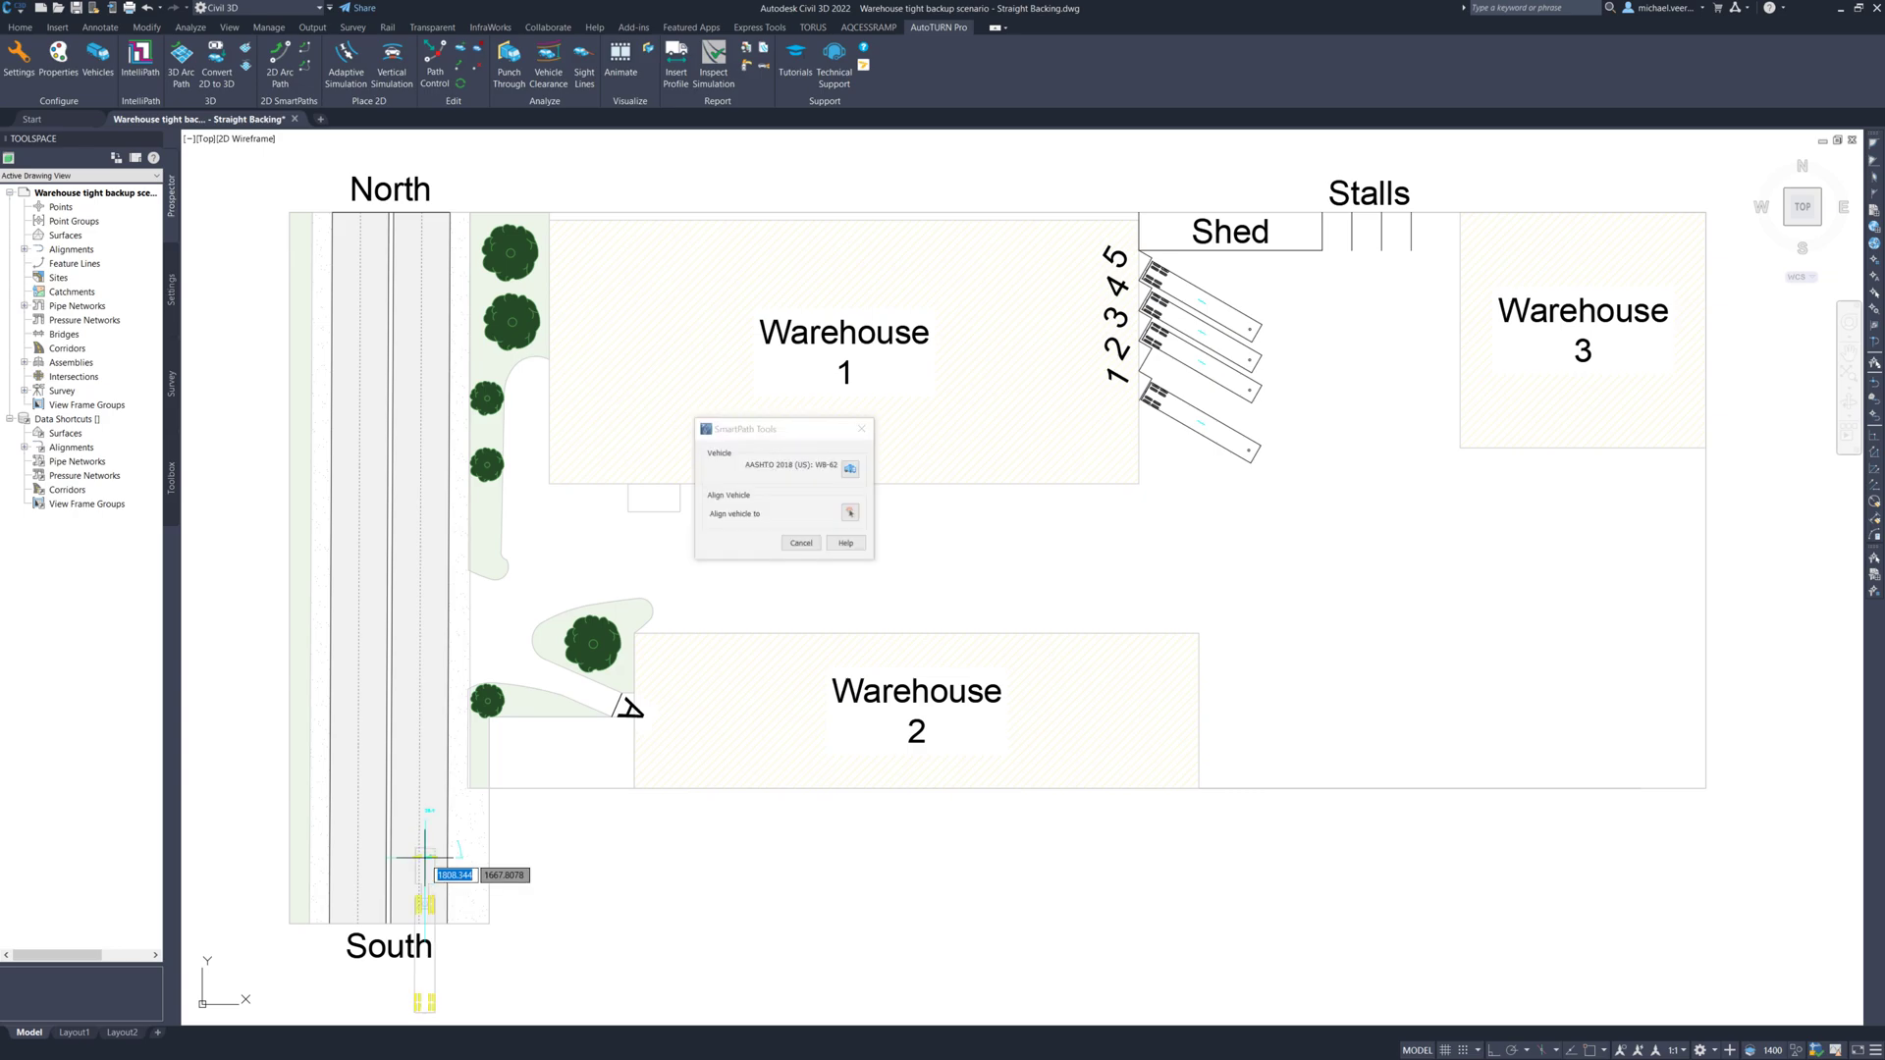
pyautogui.click(432, 765)
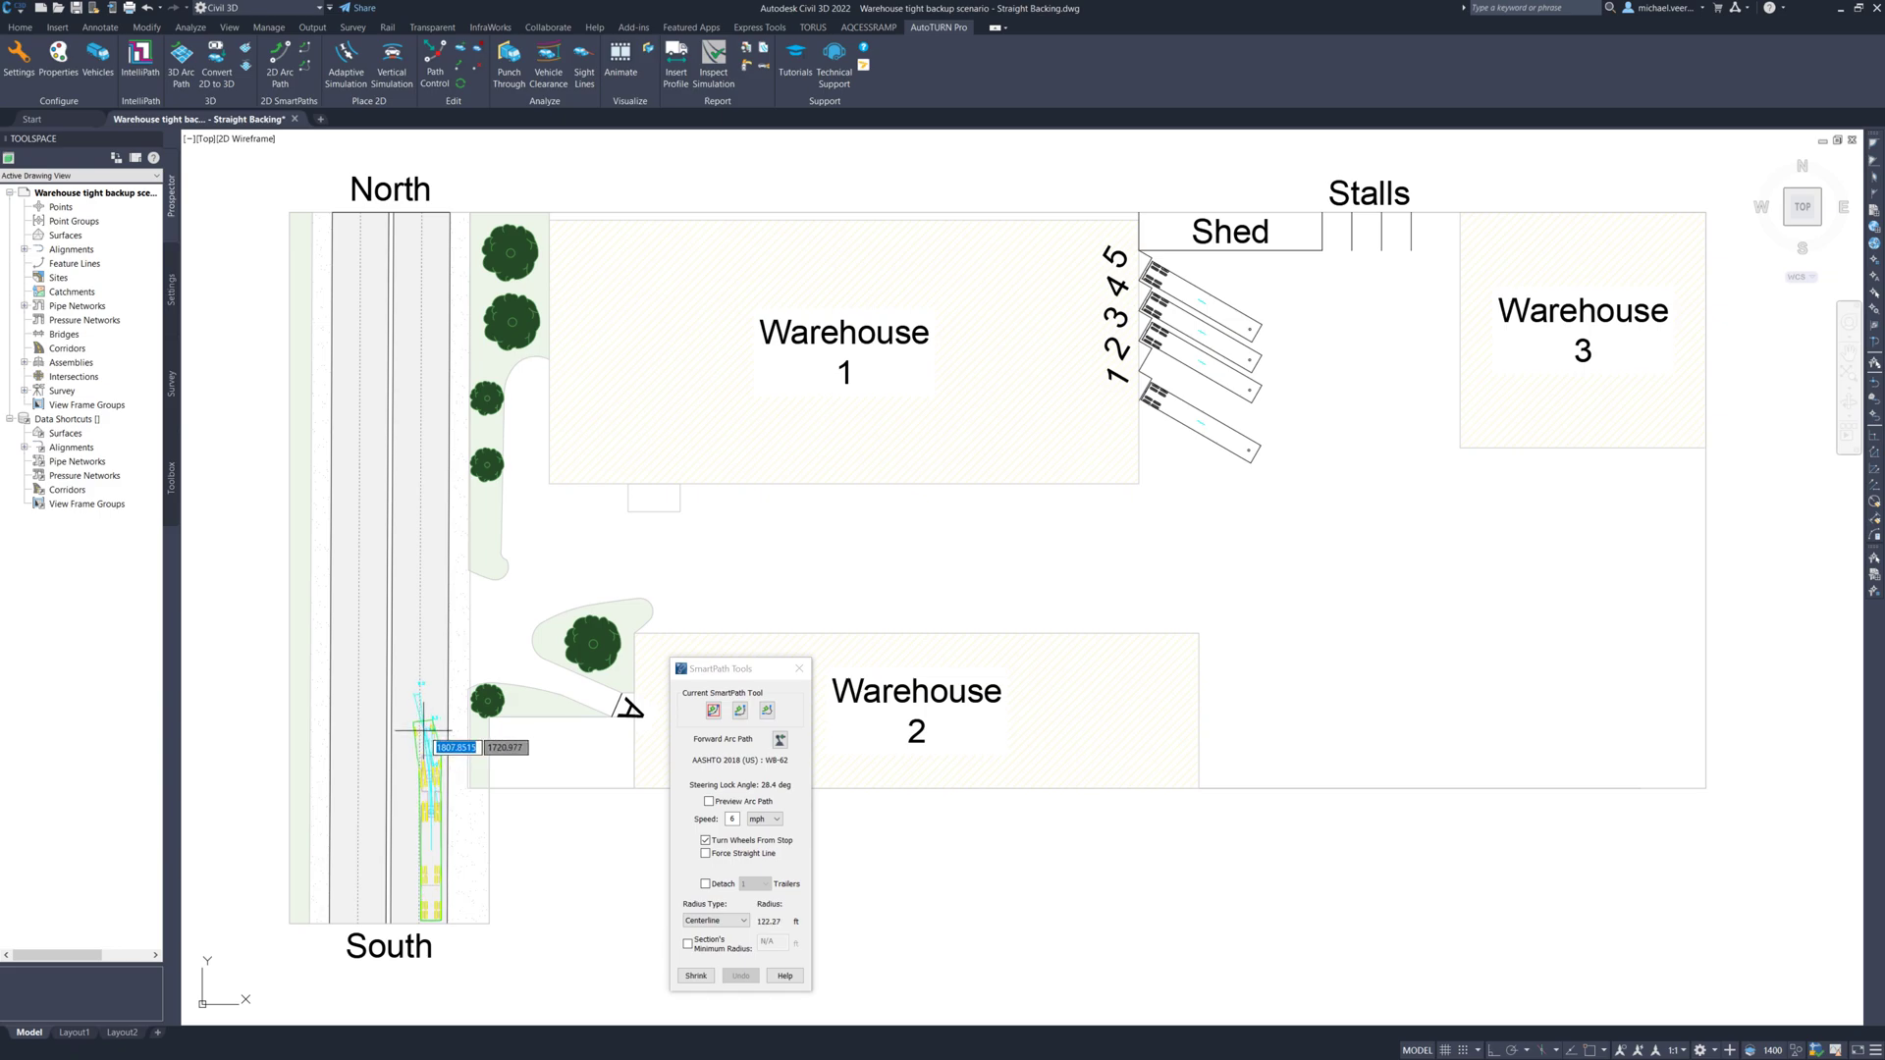
pyautogui.click(422, 720)
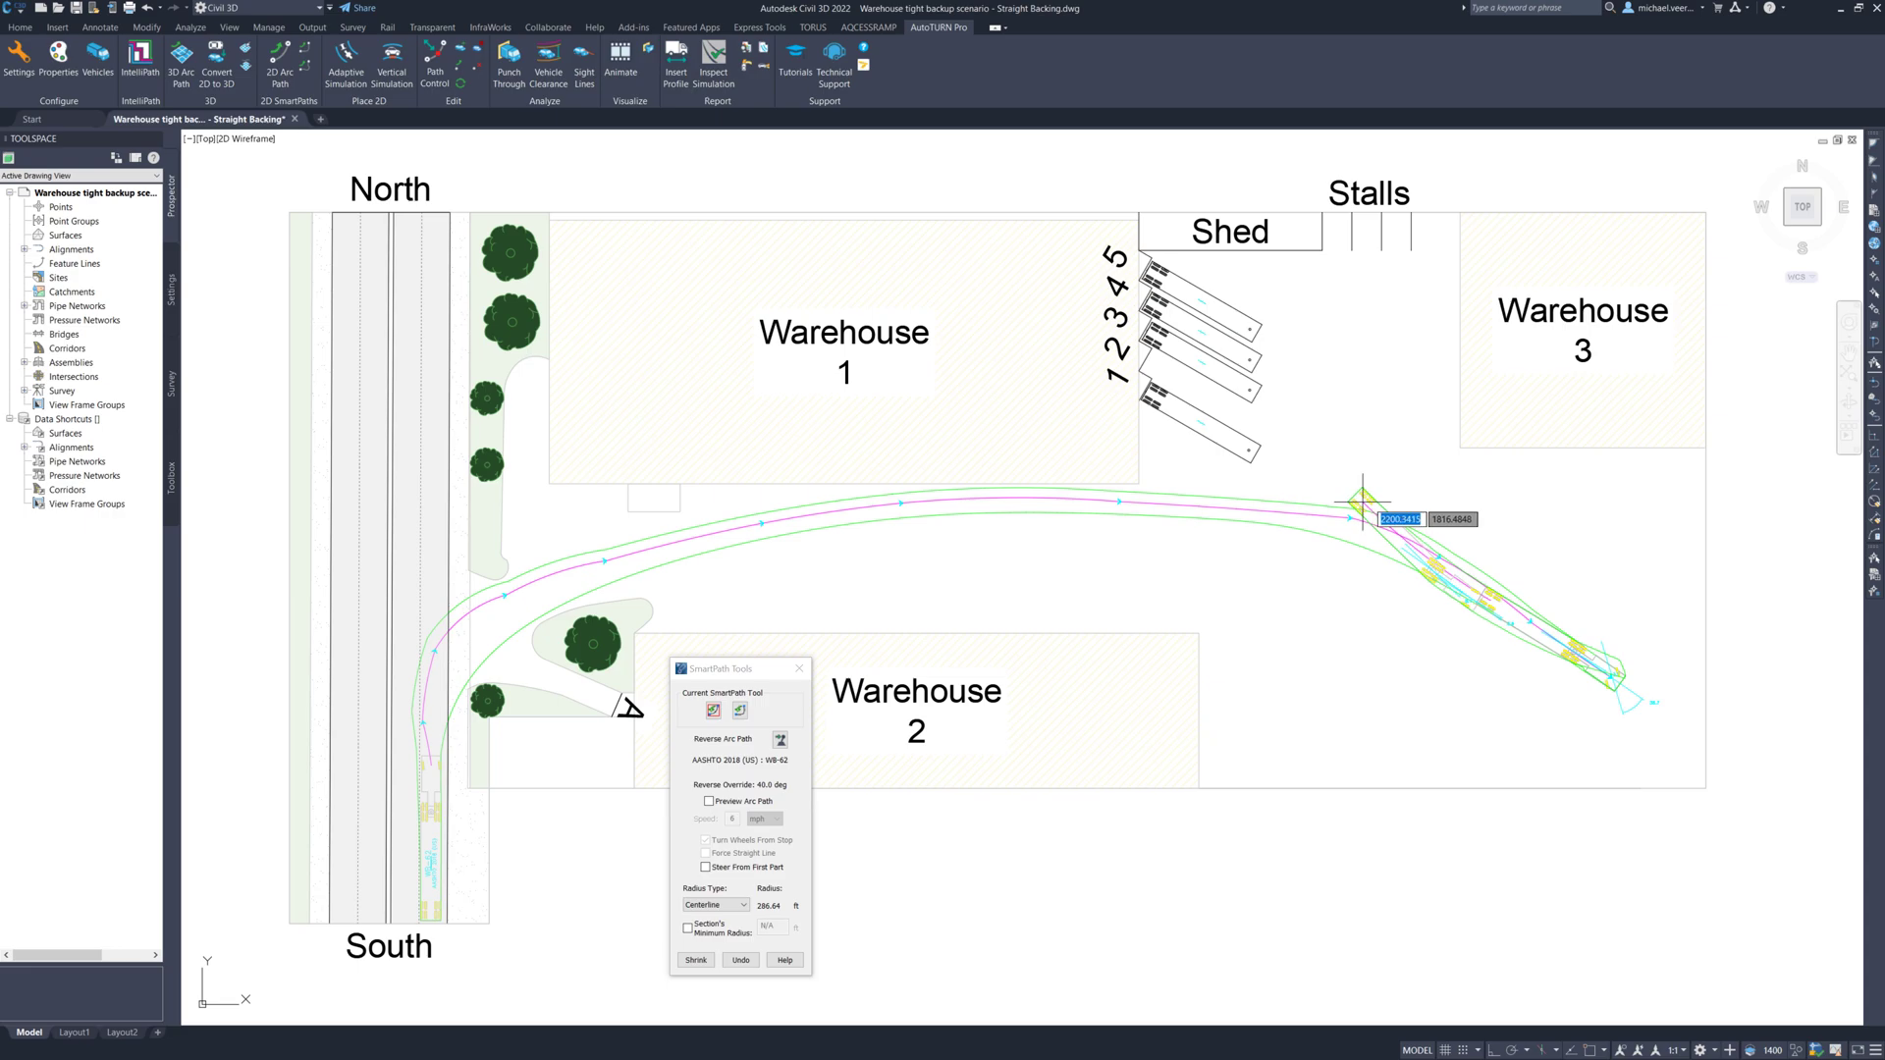
# - Reverse the trailer northwest into dock stall 1 beside Warehouse 1 and finish the simulation
pyautogui.click(1380, 522)
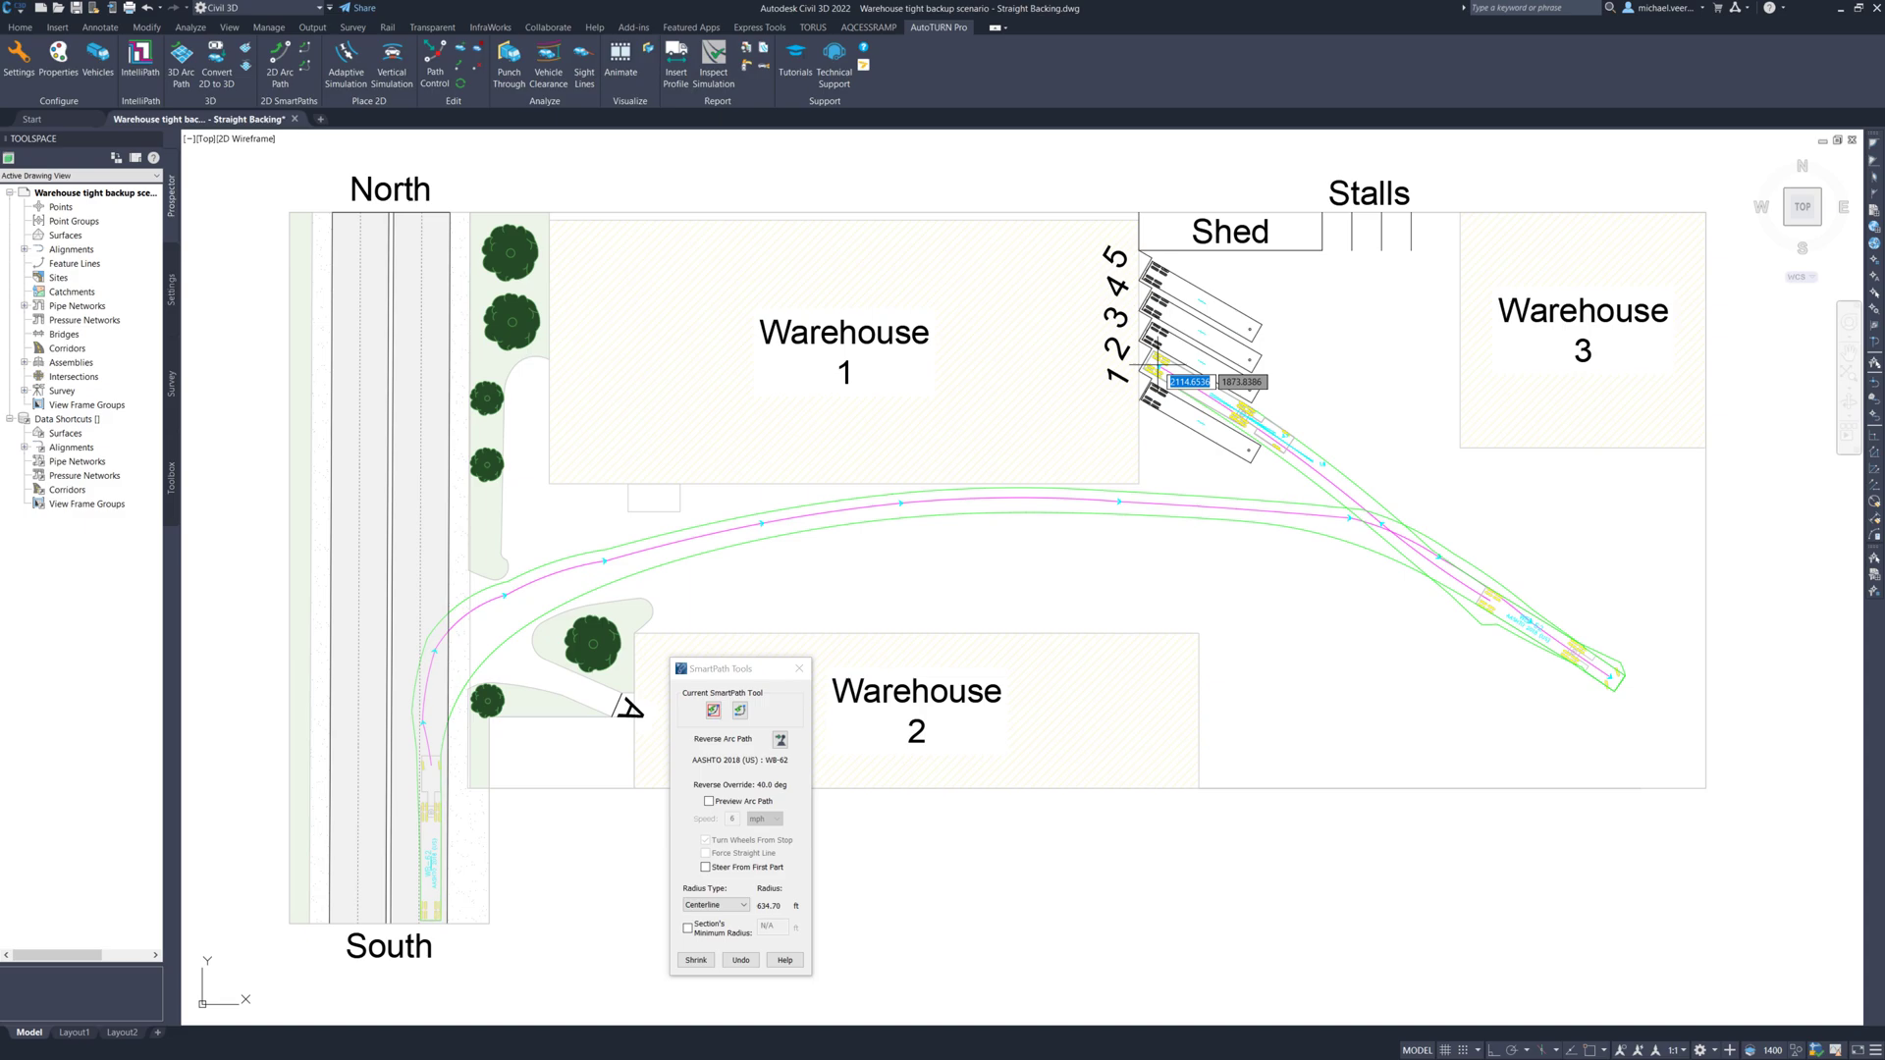
pyautogui.click(1156, 366)
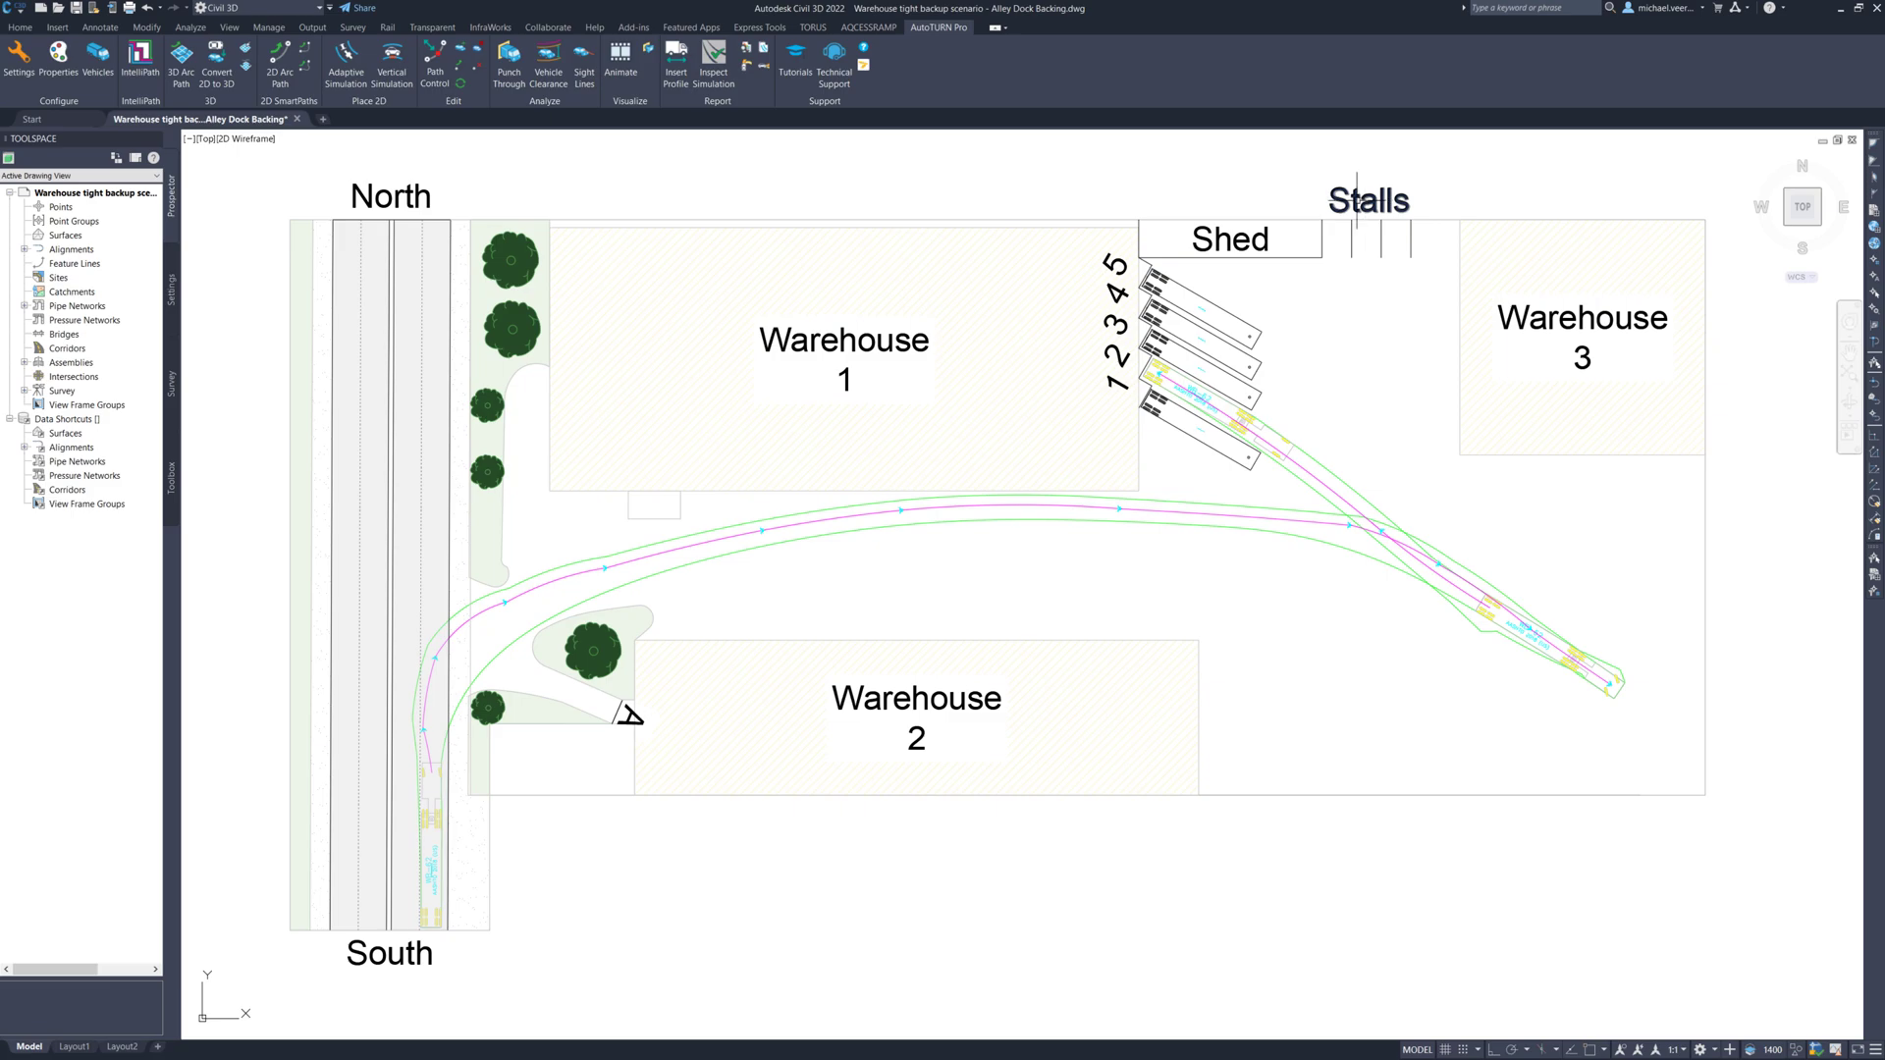
# - Continue the existing WB-62 simulation and undo the final reverse into dock 1
pyautogui.click(464, 73)
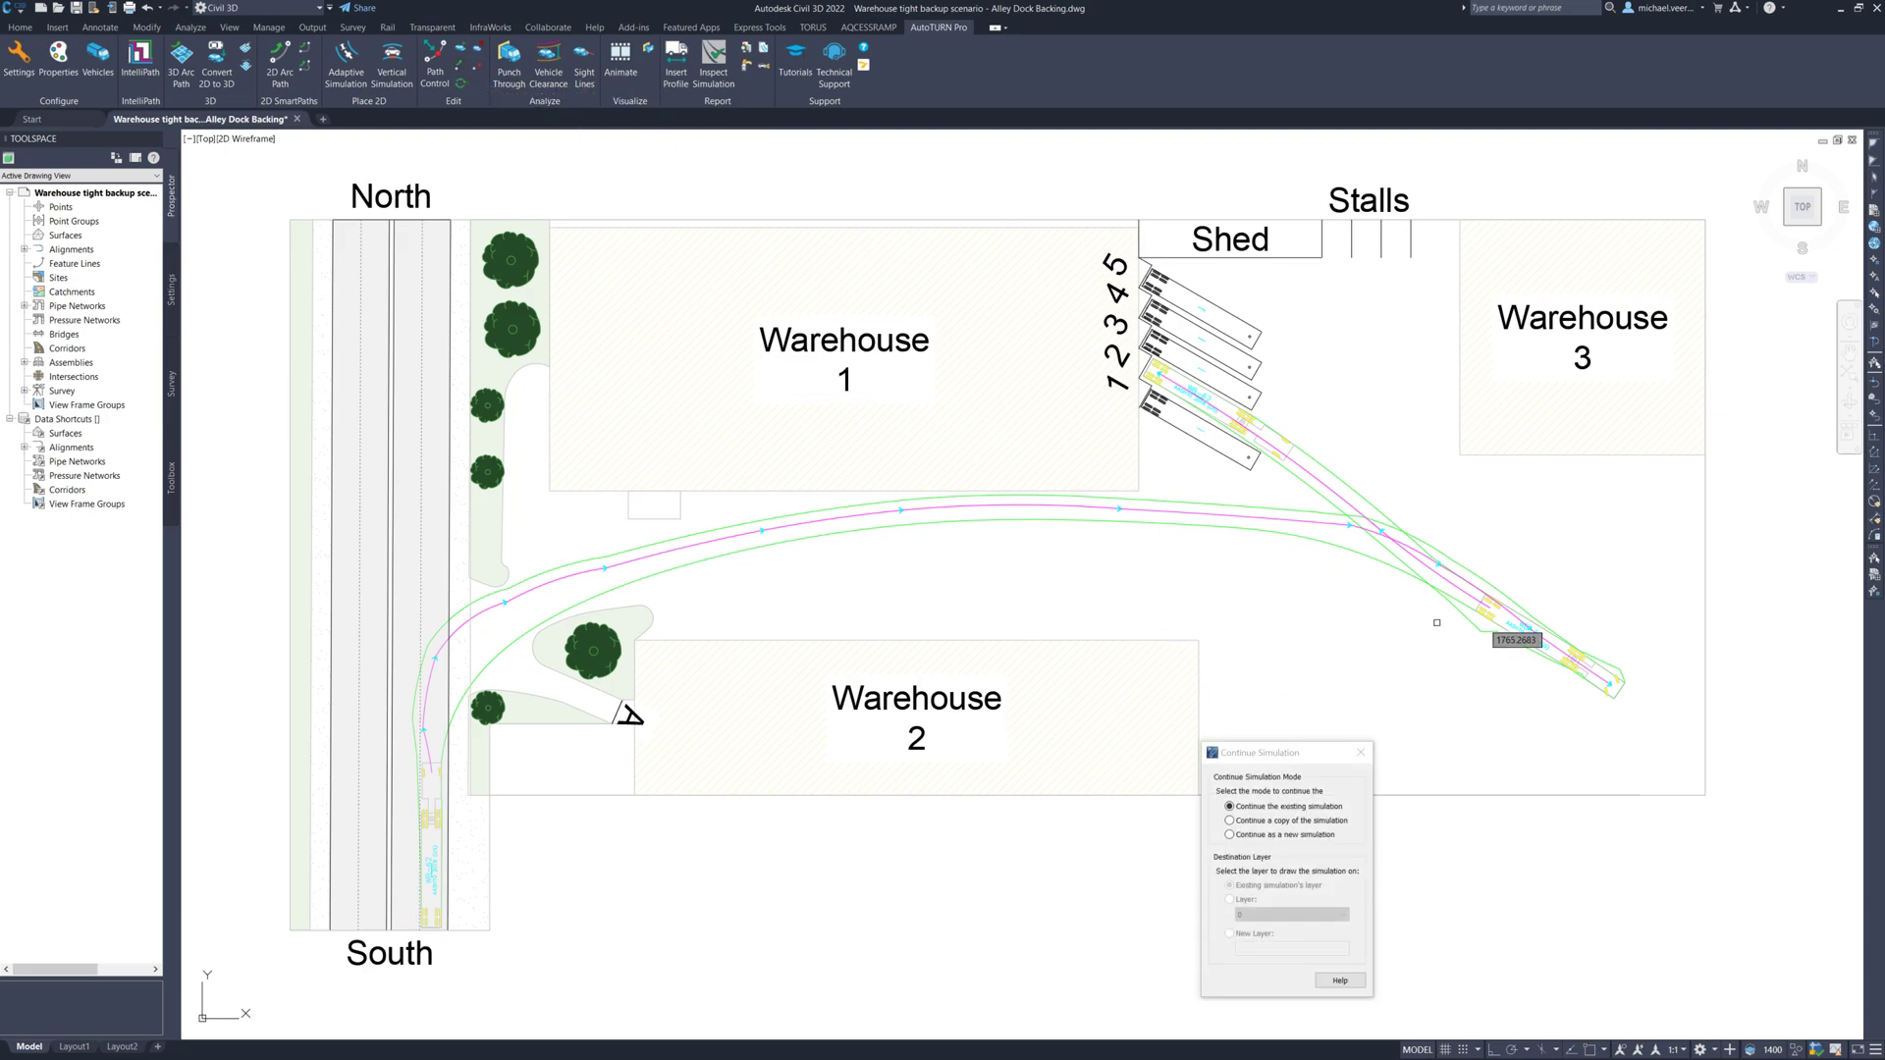
pyautogui.click(1422, 553)
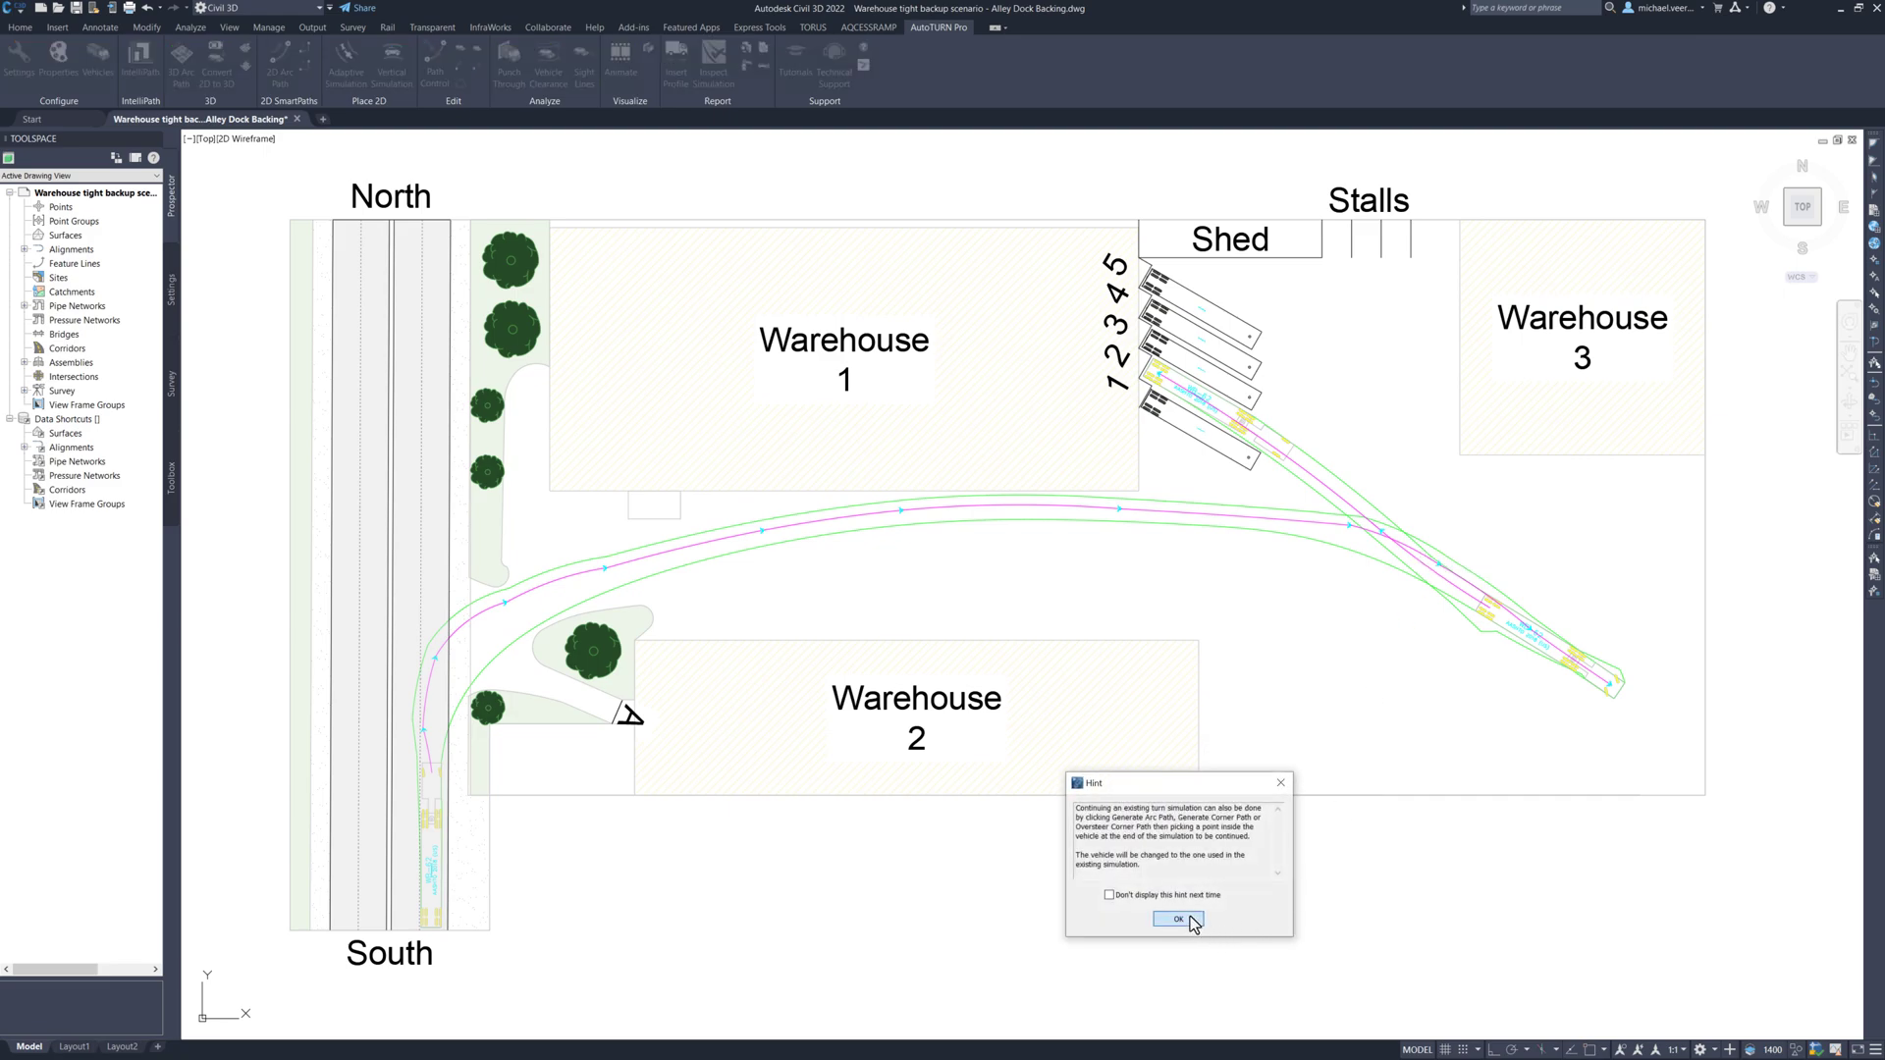
pyautogui.click(1179, 919)
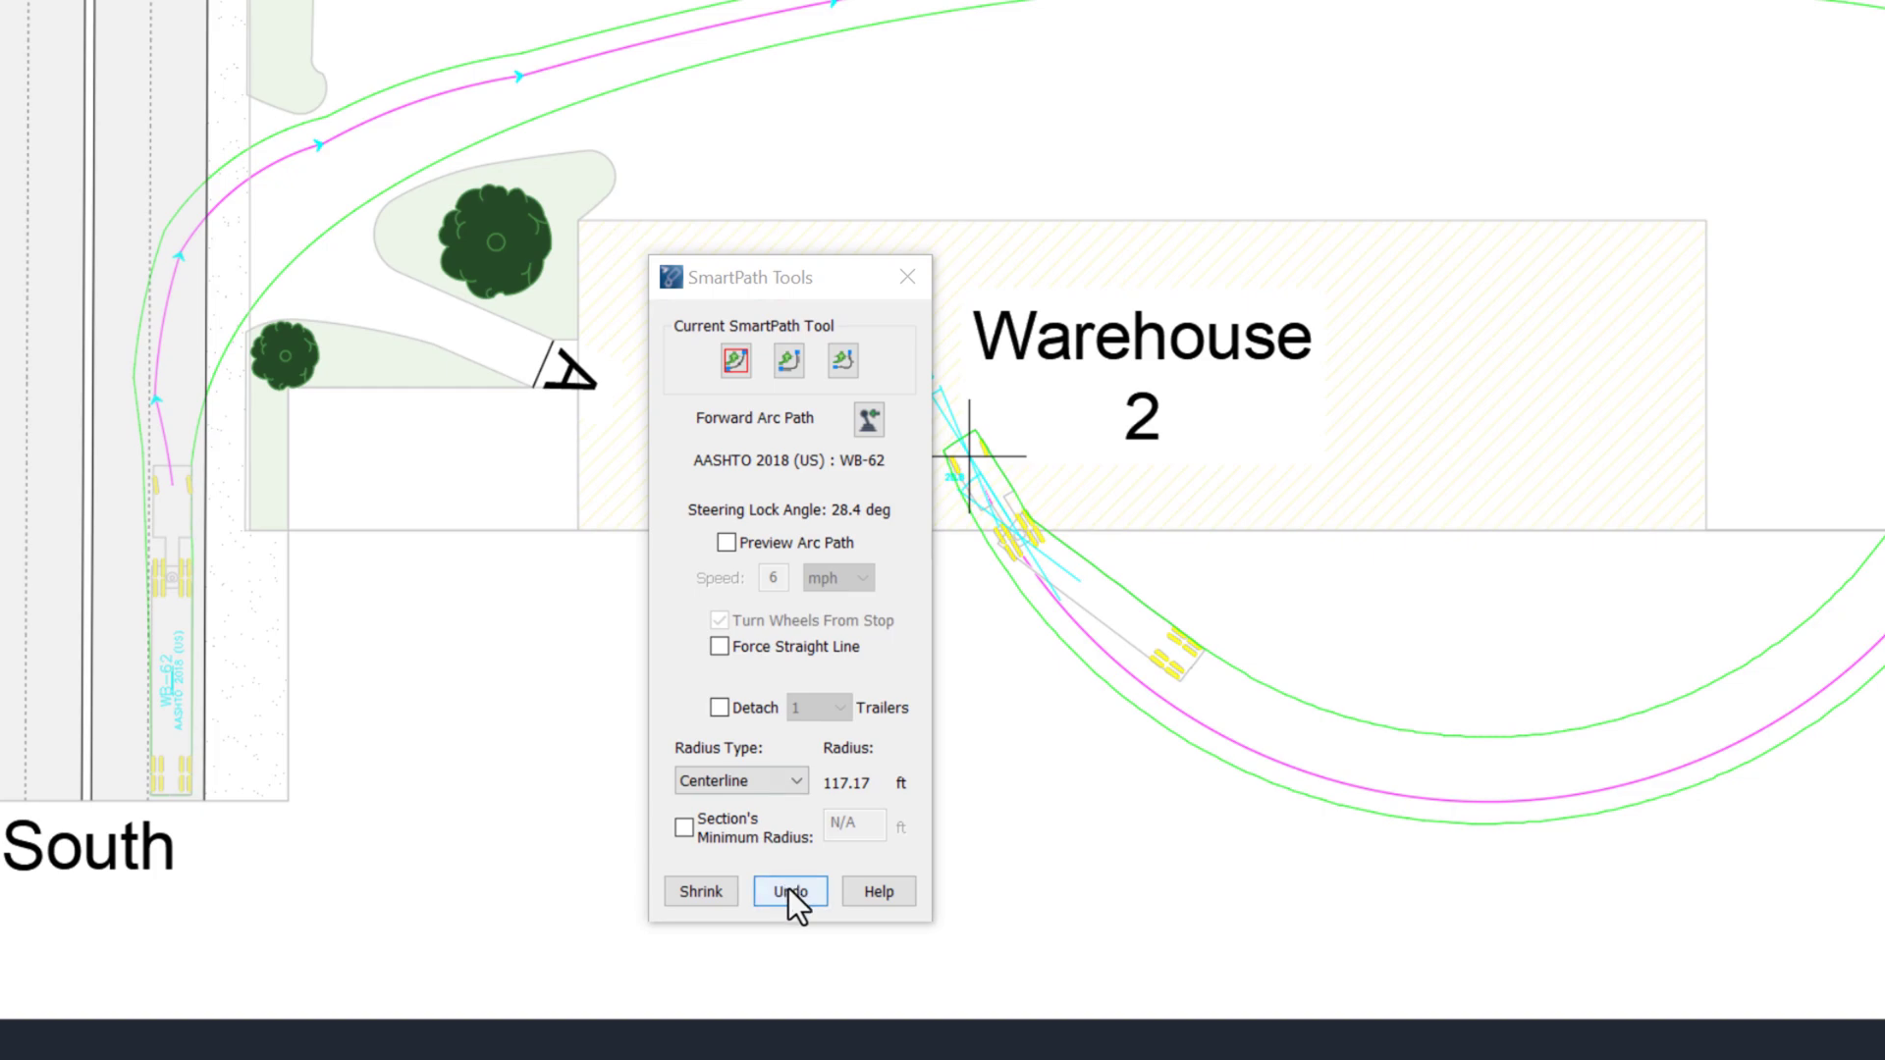
pyautogui.click(790, 891)
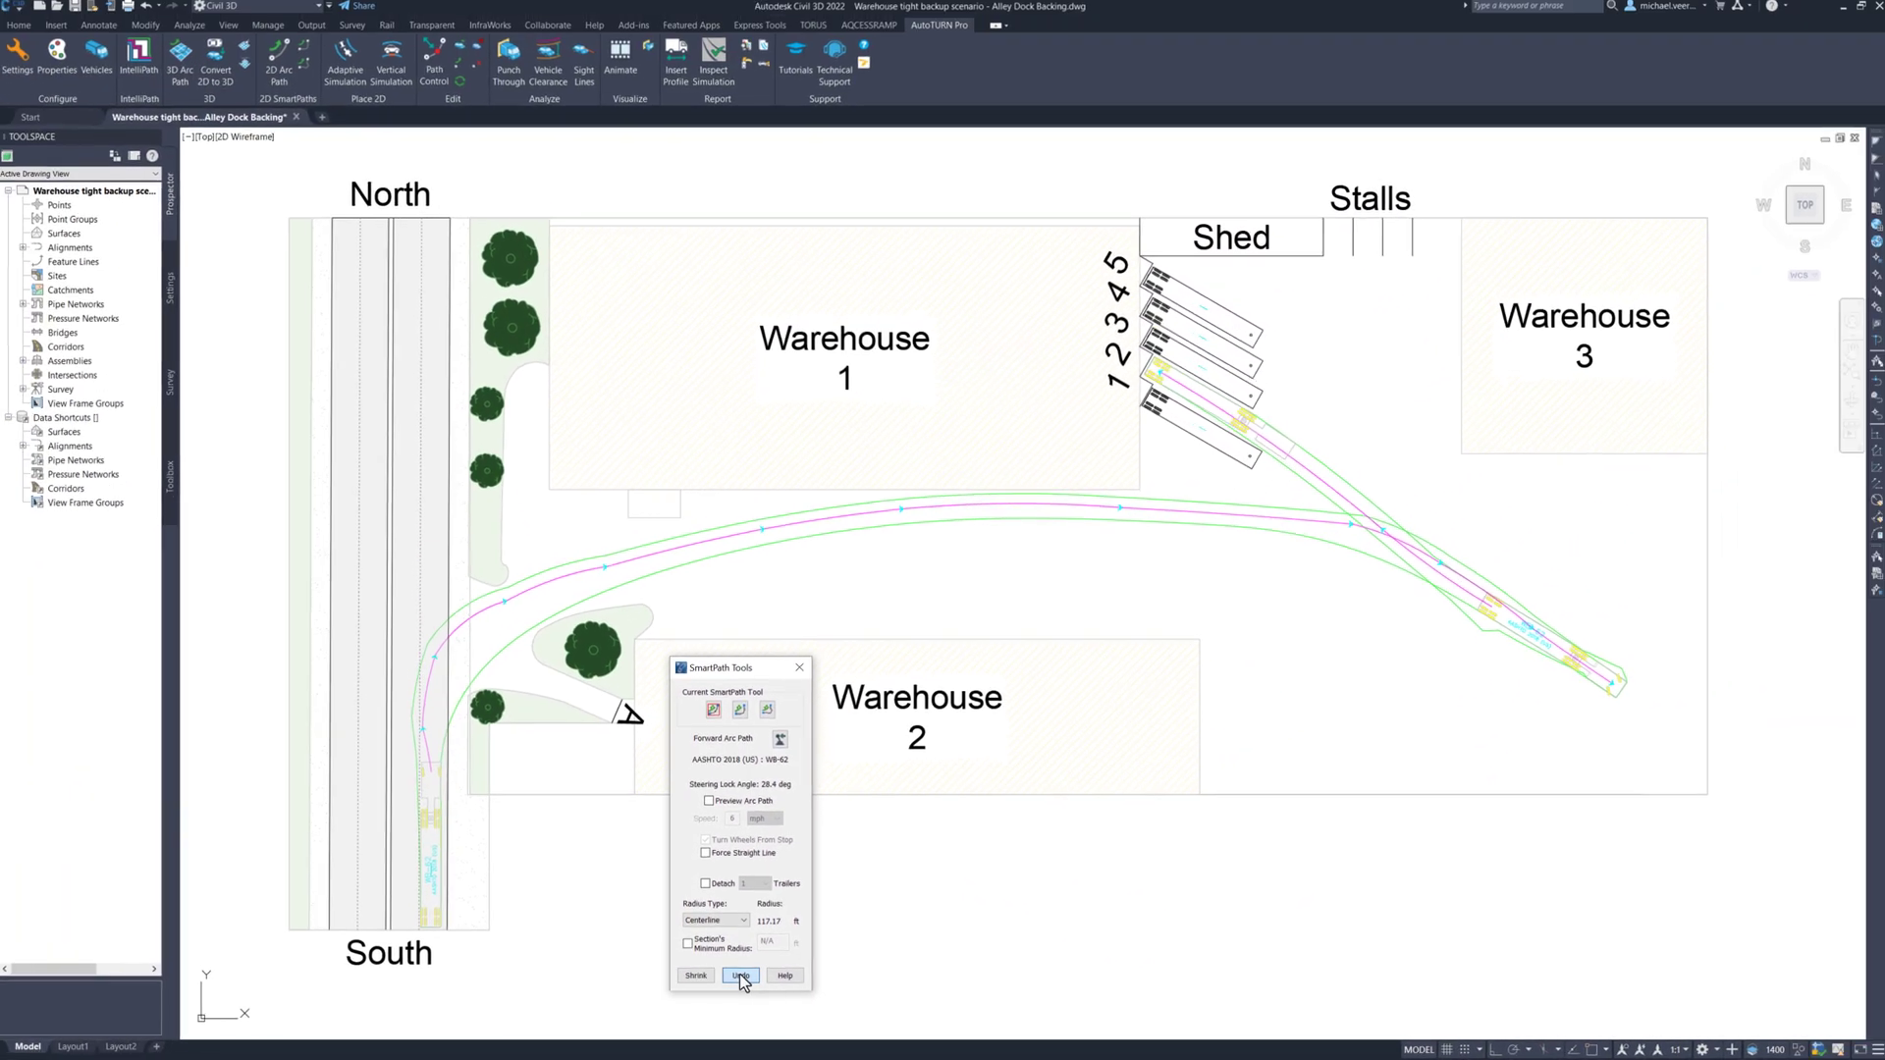
pyautogui.click(739, 974)
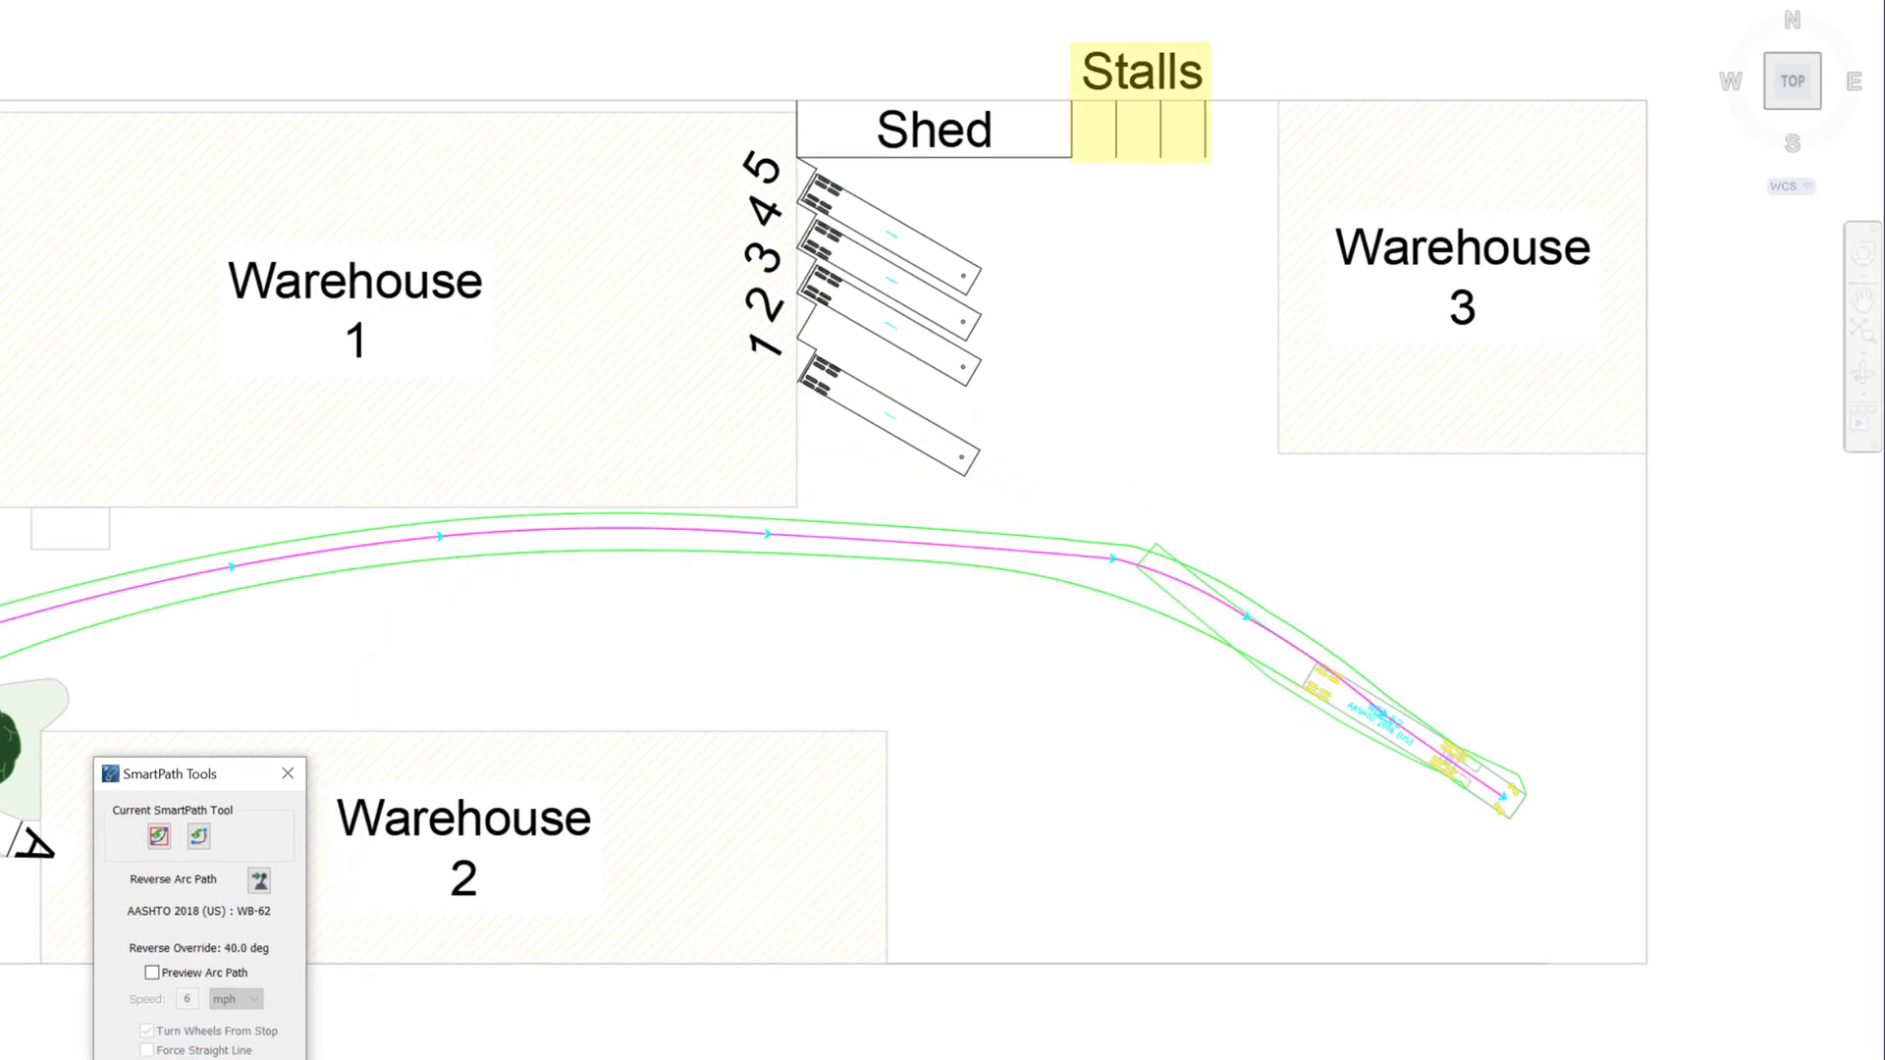
# - Step the path back two segments, then extend the forward arc east of Warehouse 1
pyautogui.press('Escape')
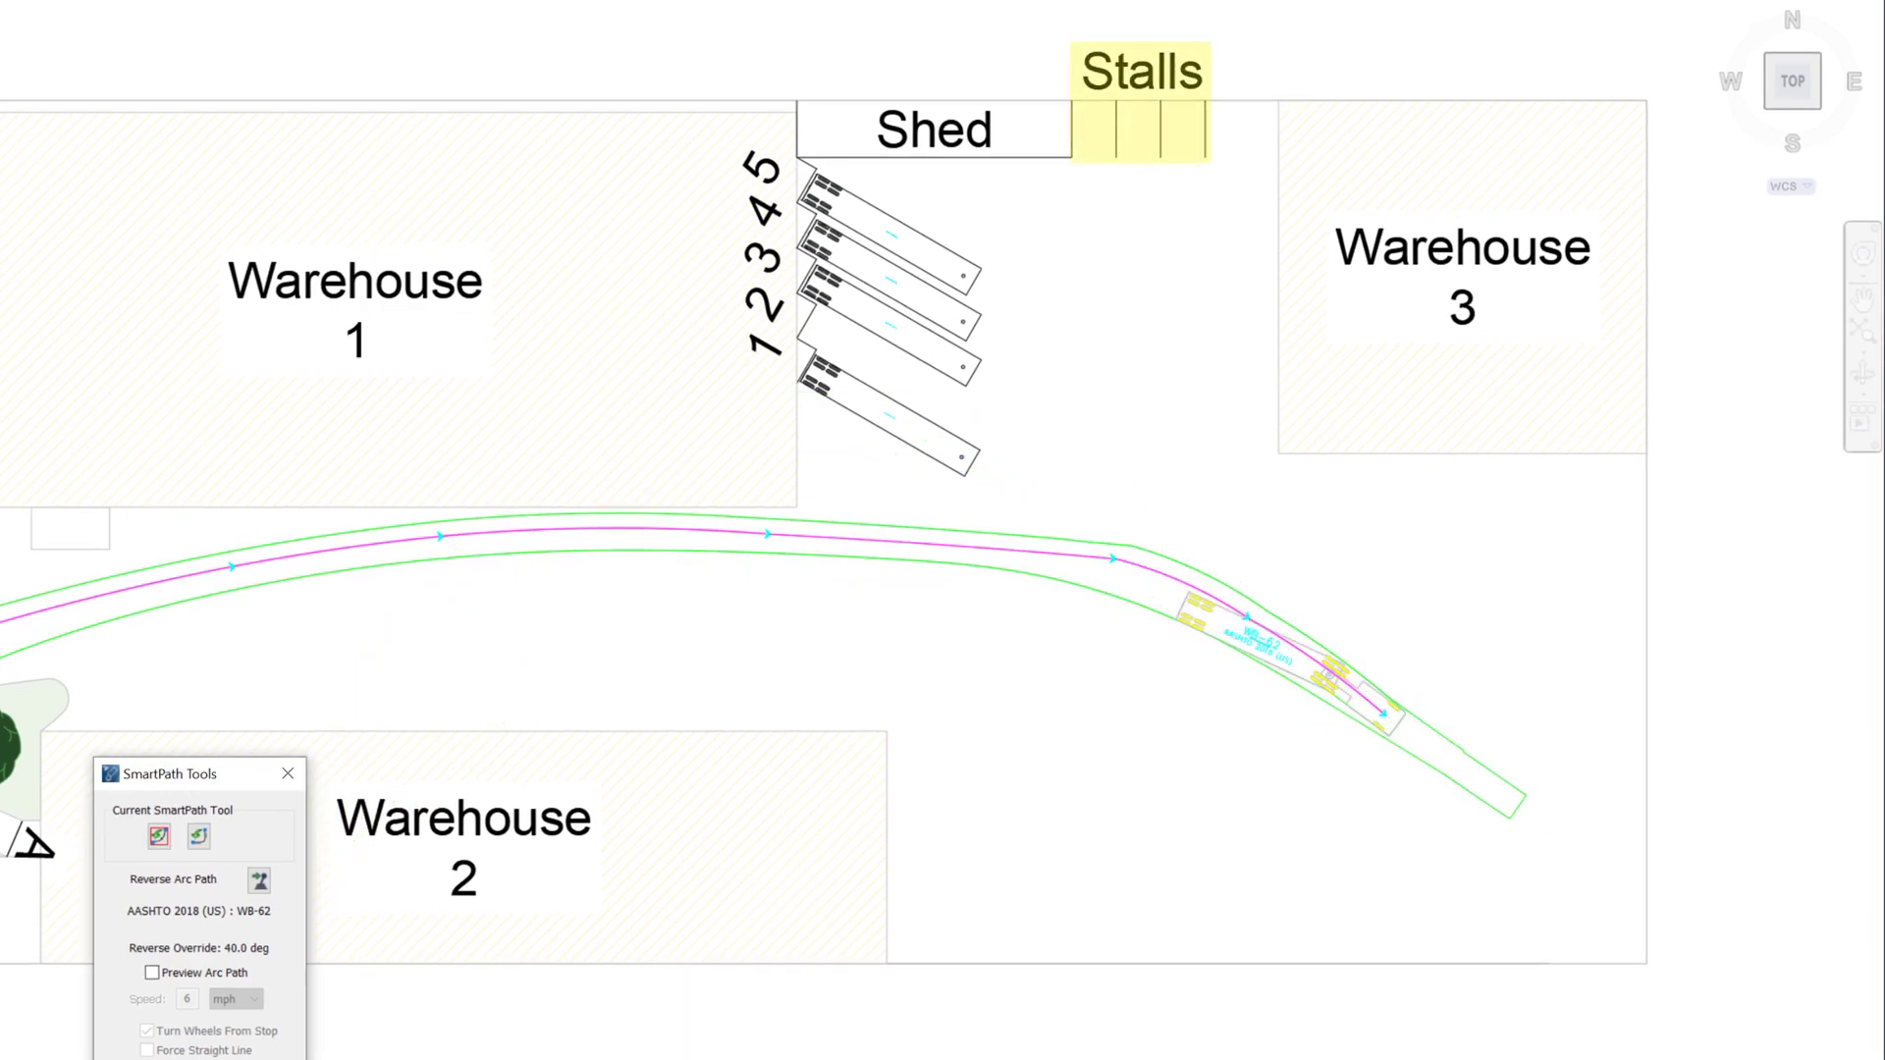
pyautogui.hotkey('ctrl', 'z')
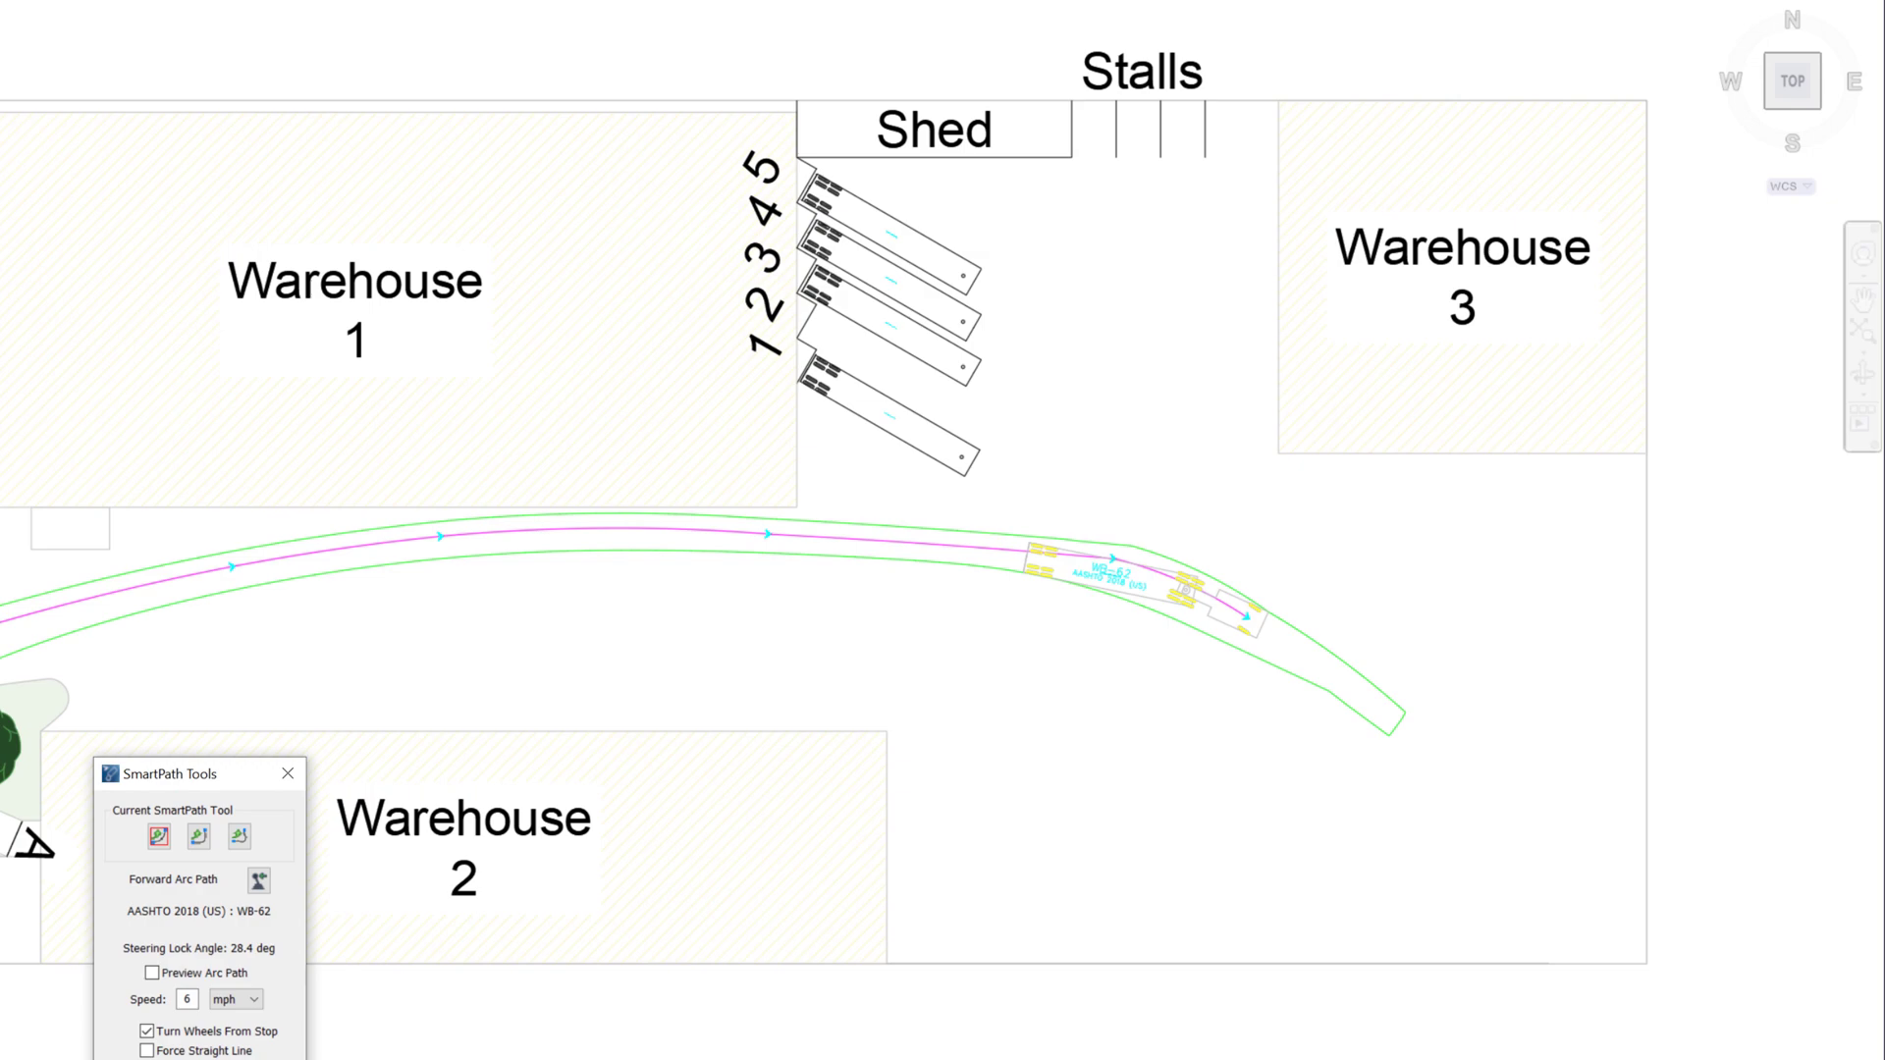
pyautogui.hotkey('ctrl', 'z')
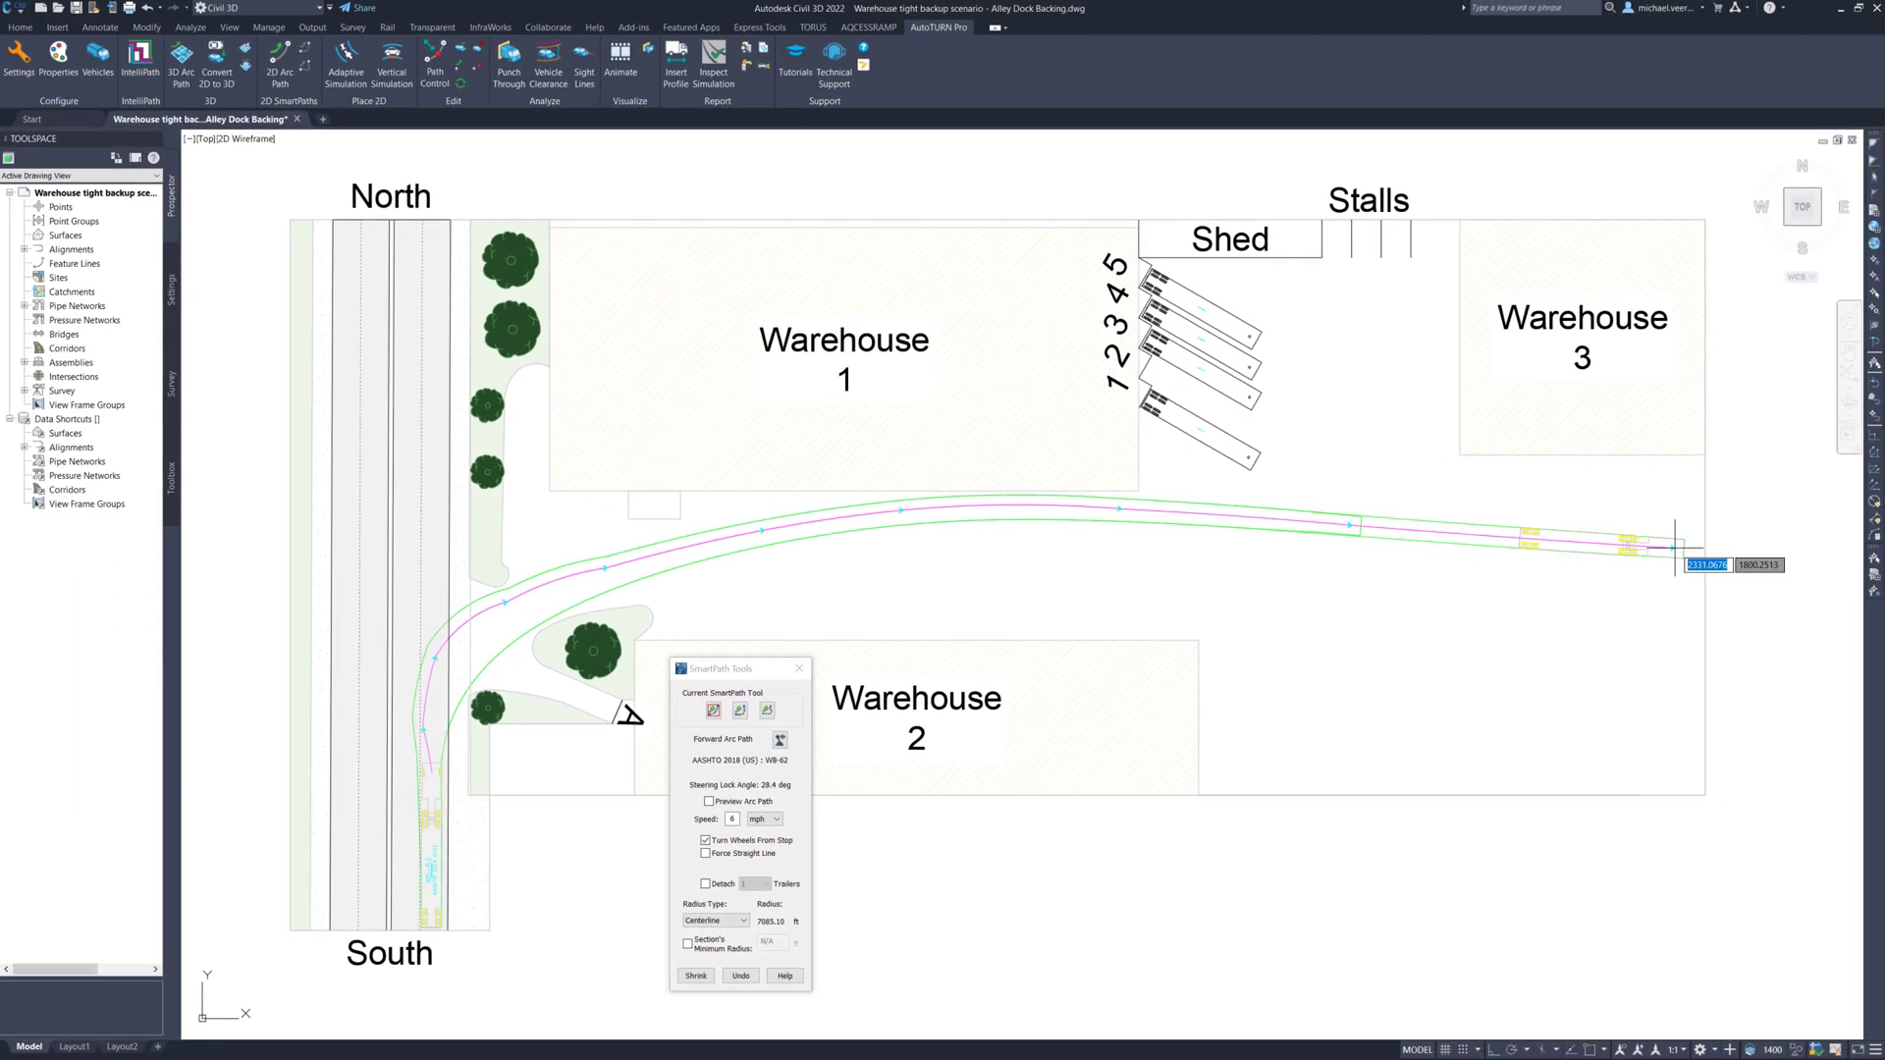
pyautogui.click(1675, 548)
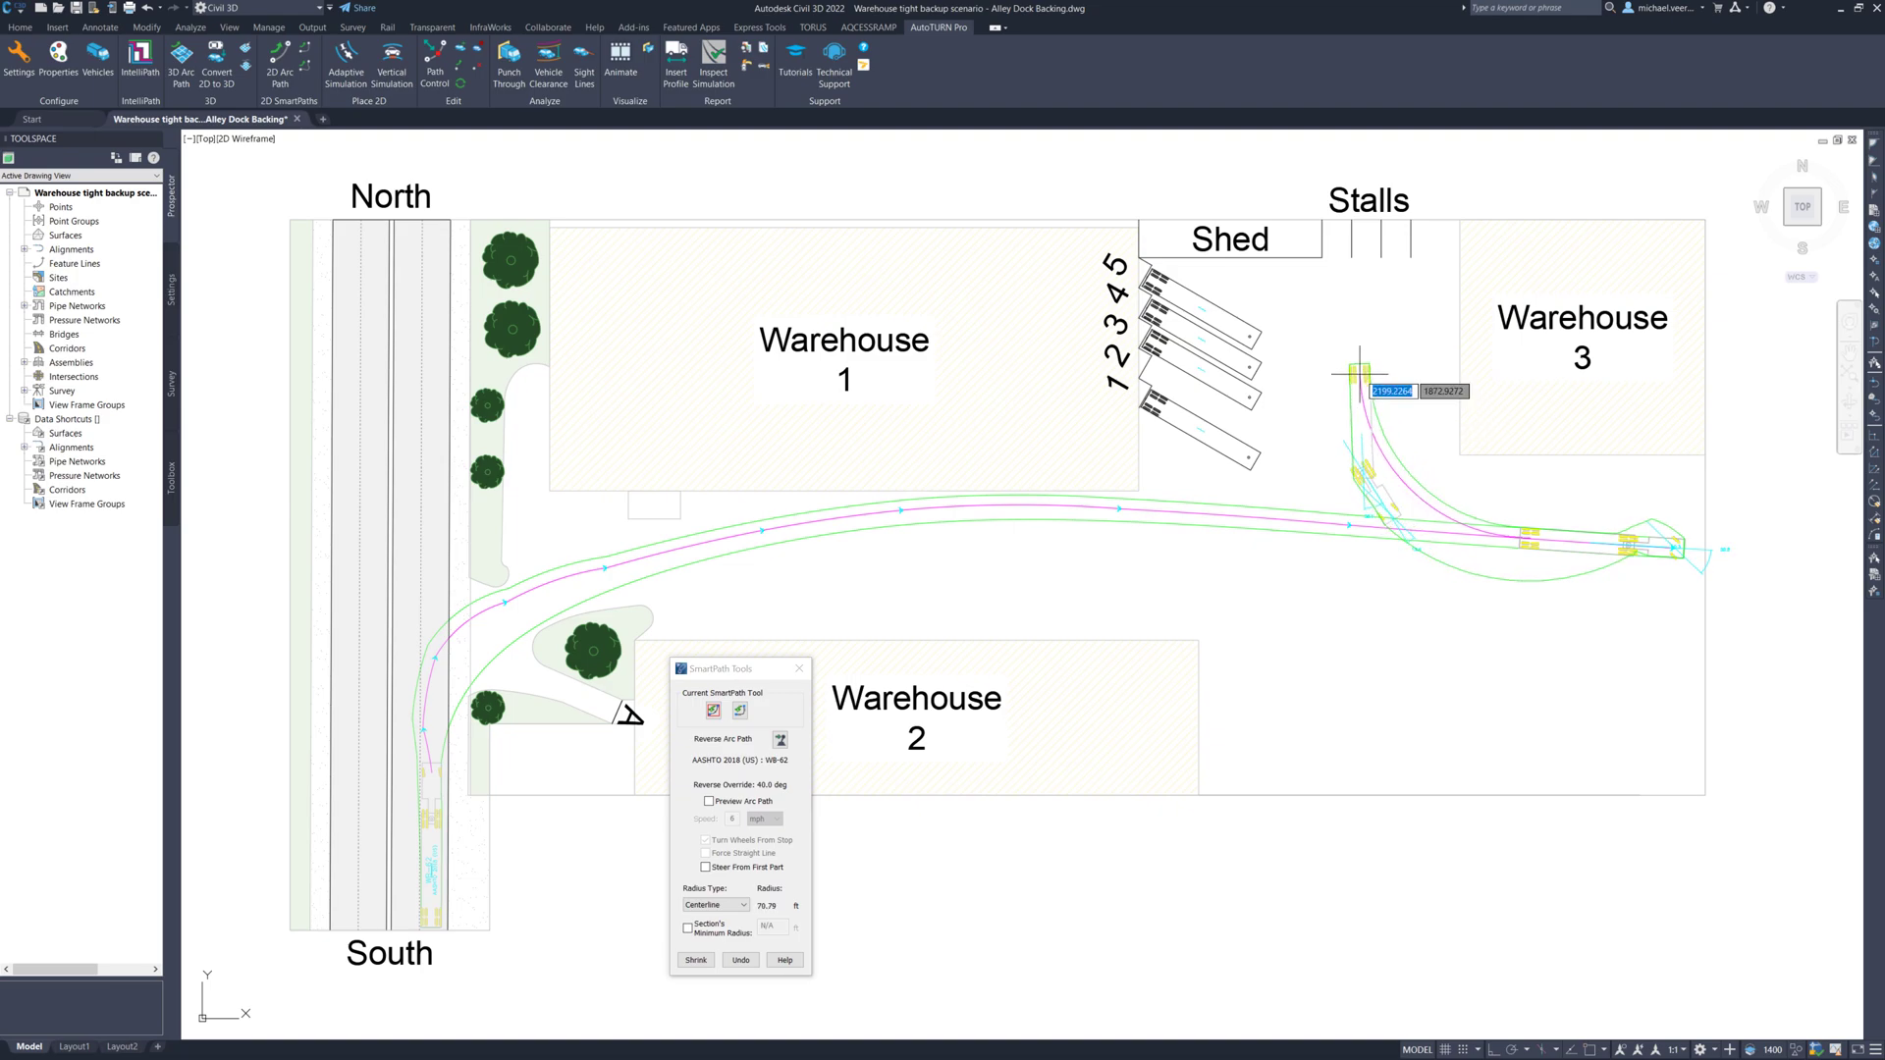
# - Reverse the WB-62 north into the stall between the Shed and Warehouse 3
pyautogui.click(1360, 374)
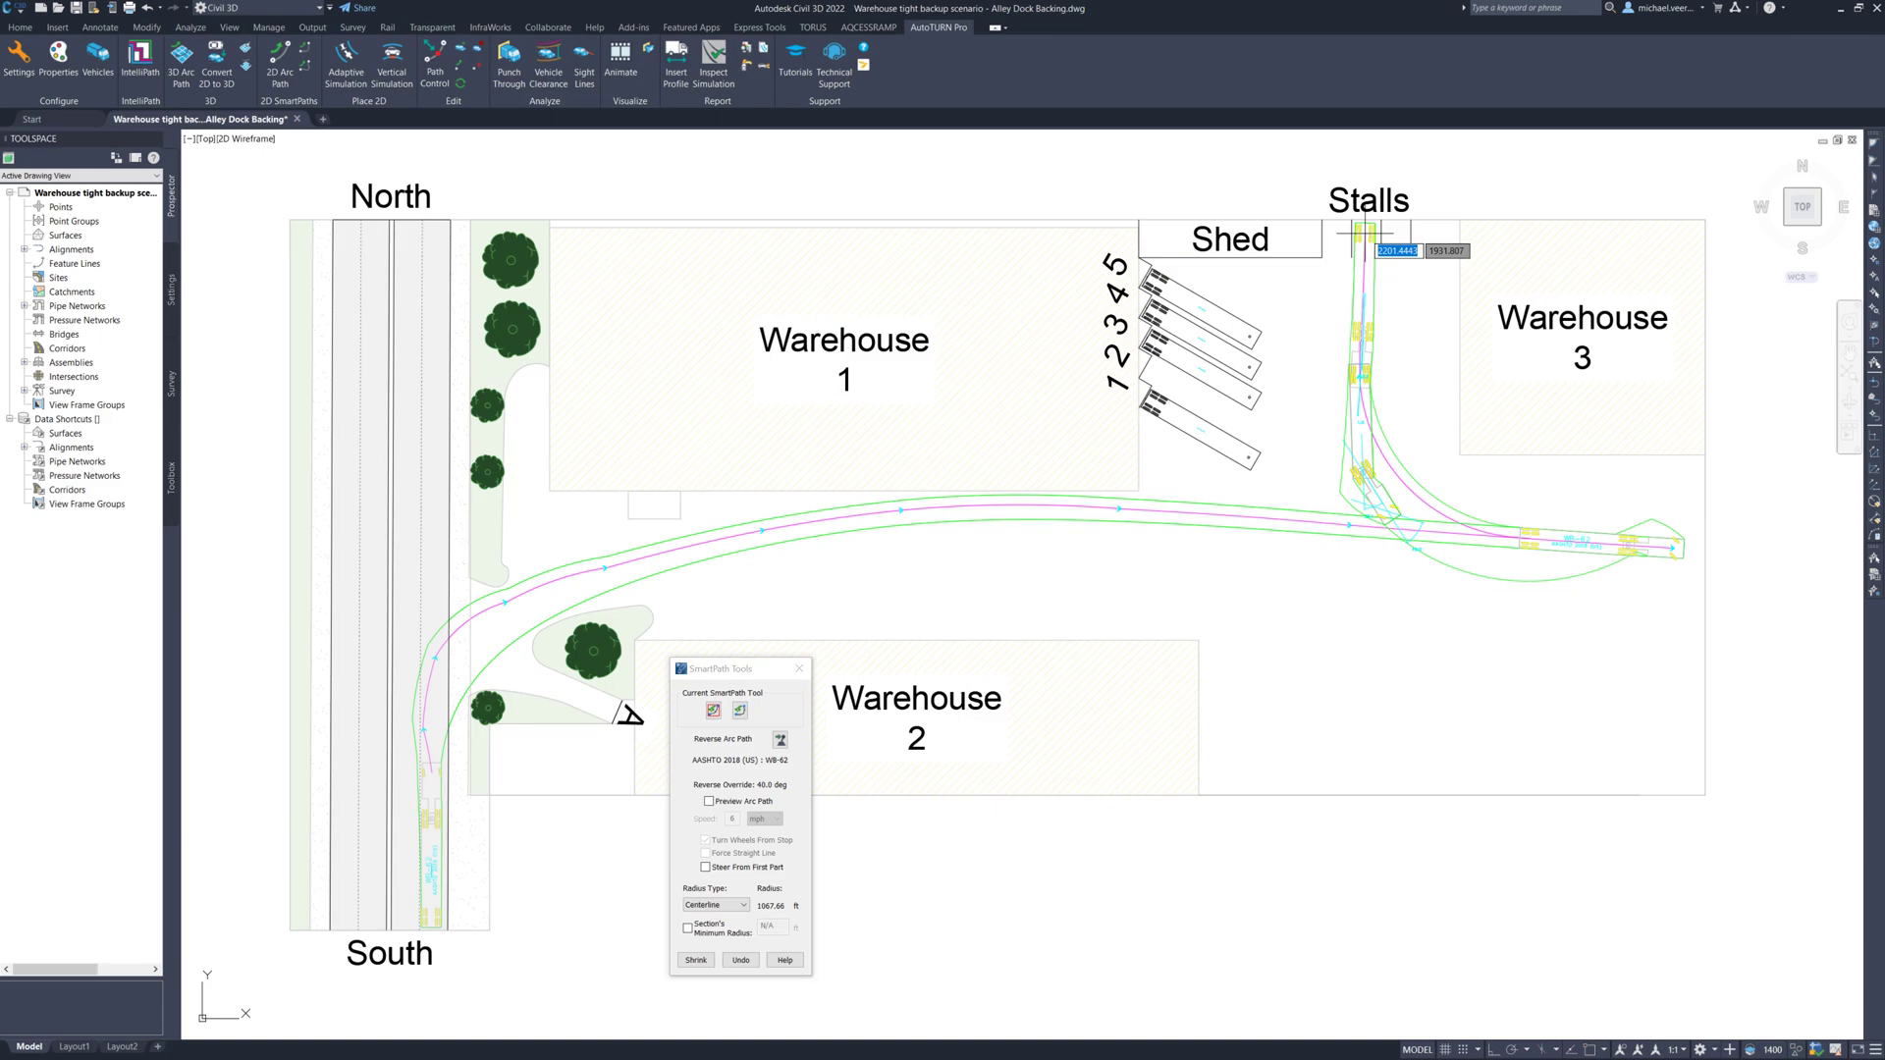
pyautogui.click(1364, 236)
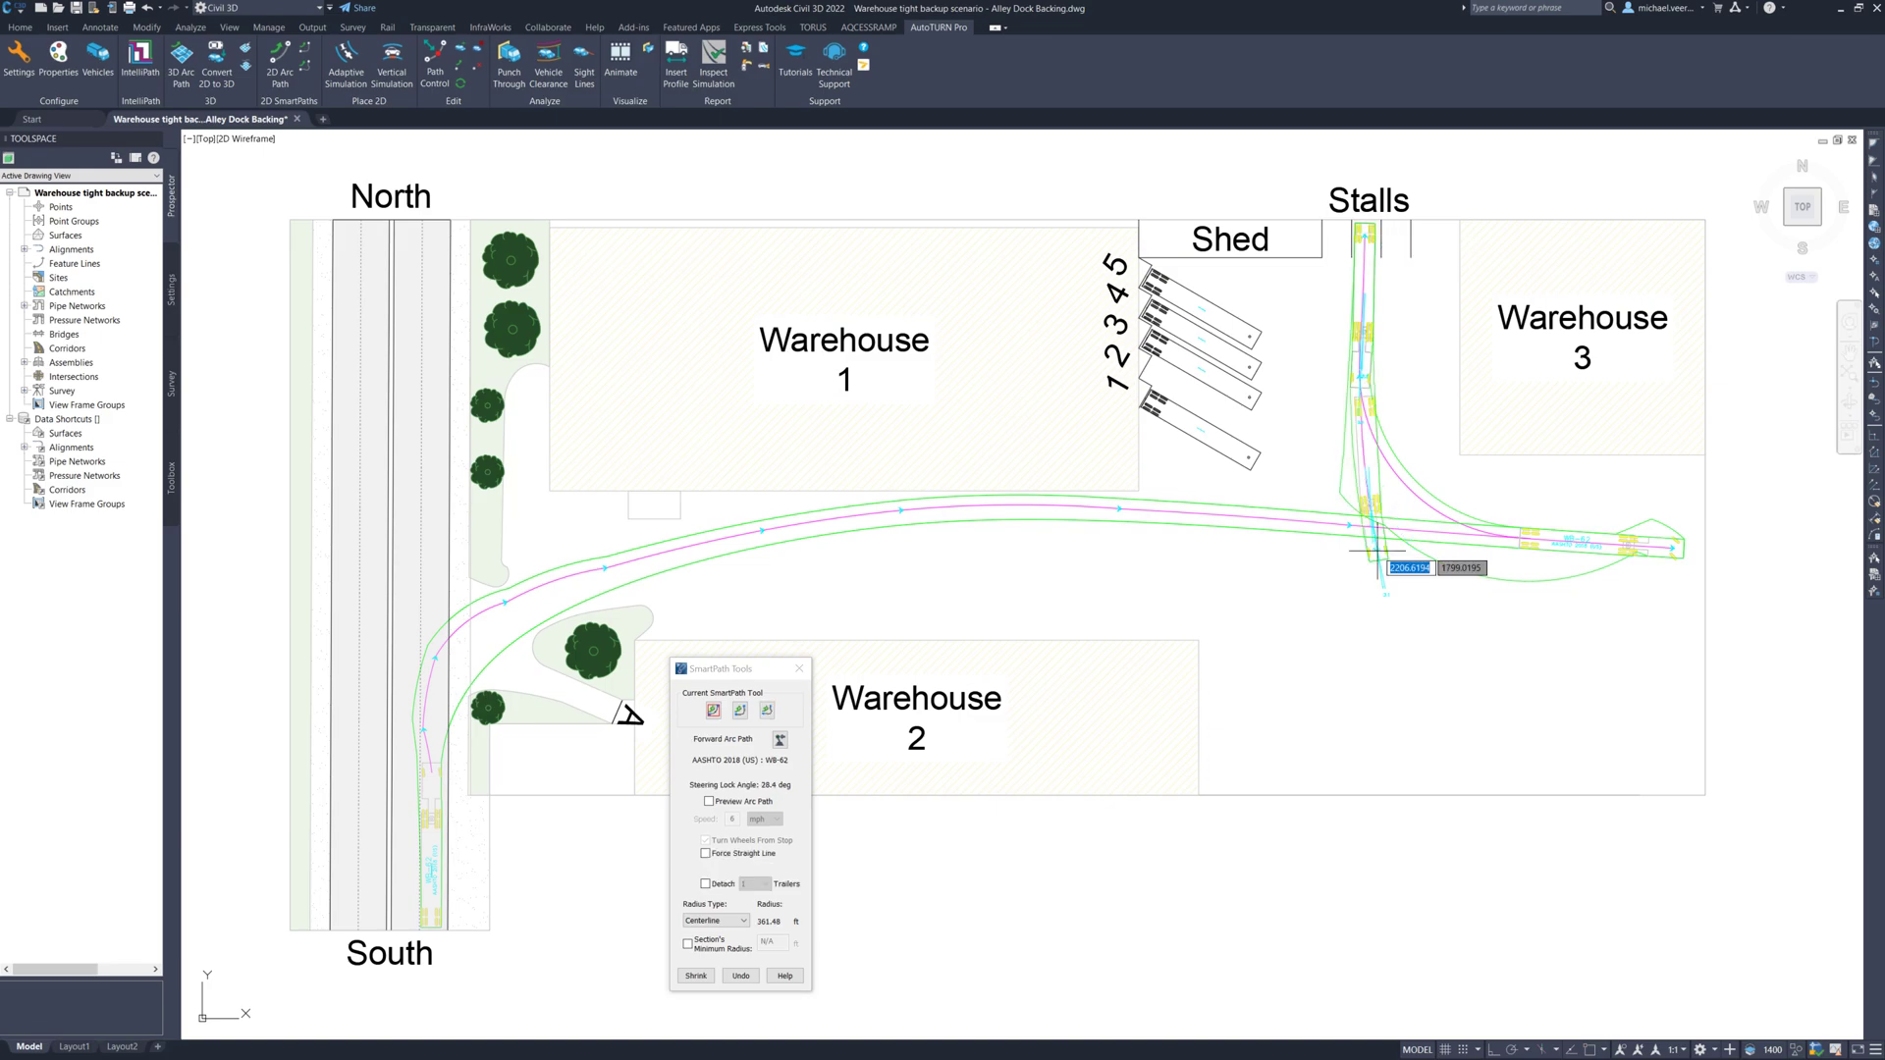
pyautogui.click(742, 710)
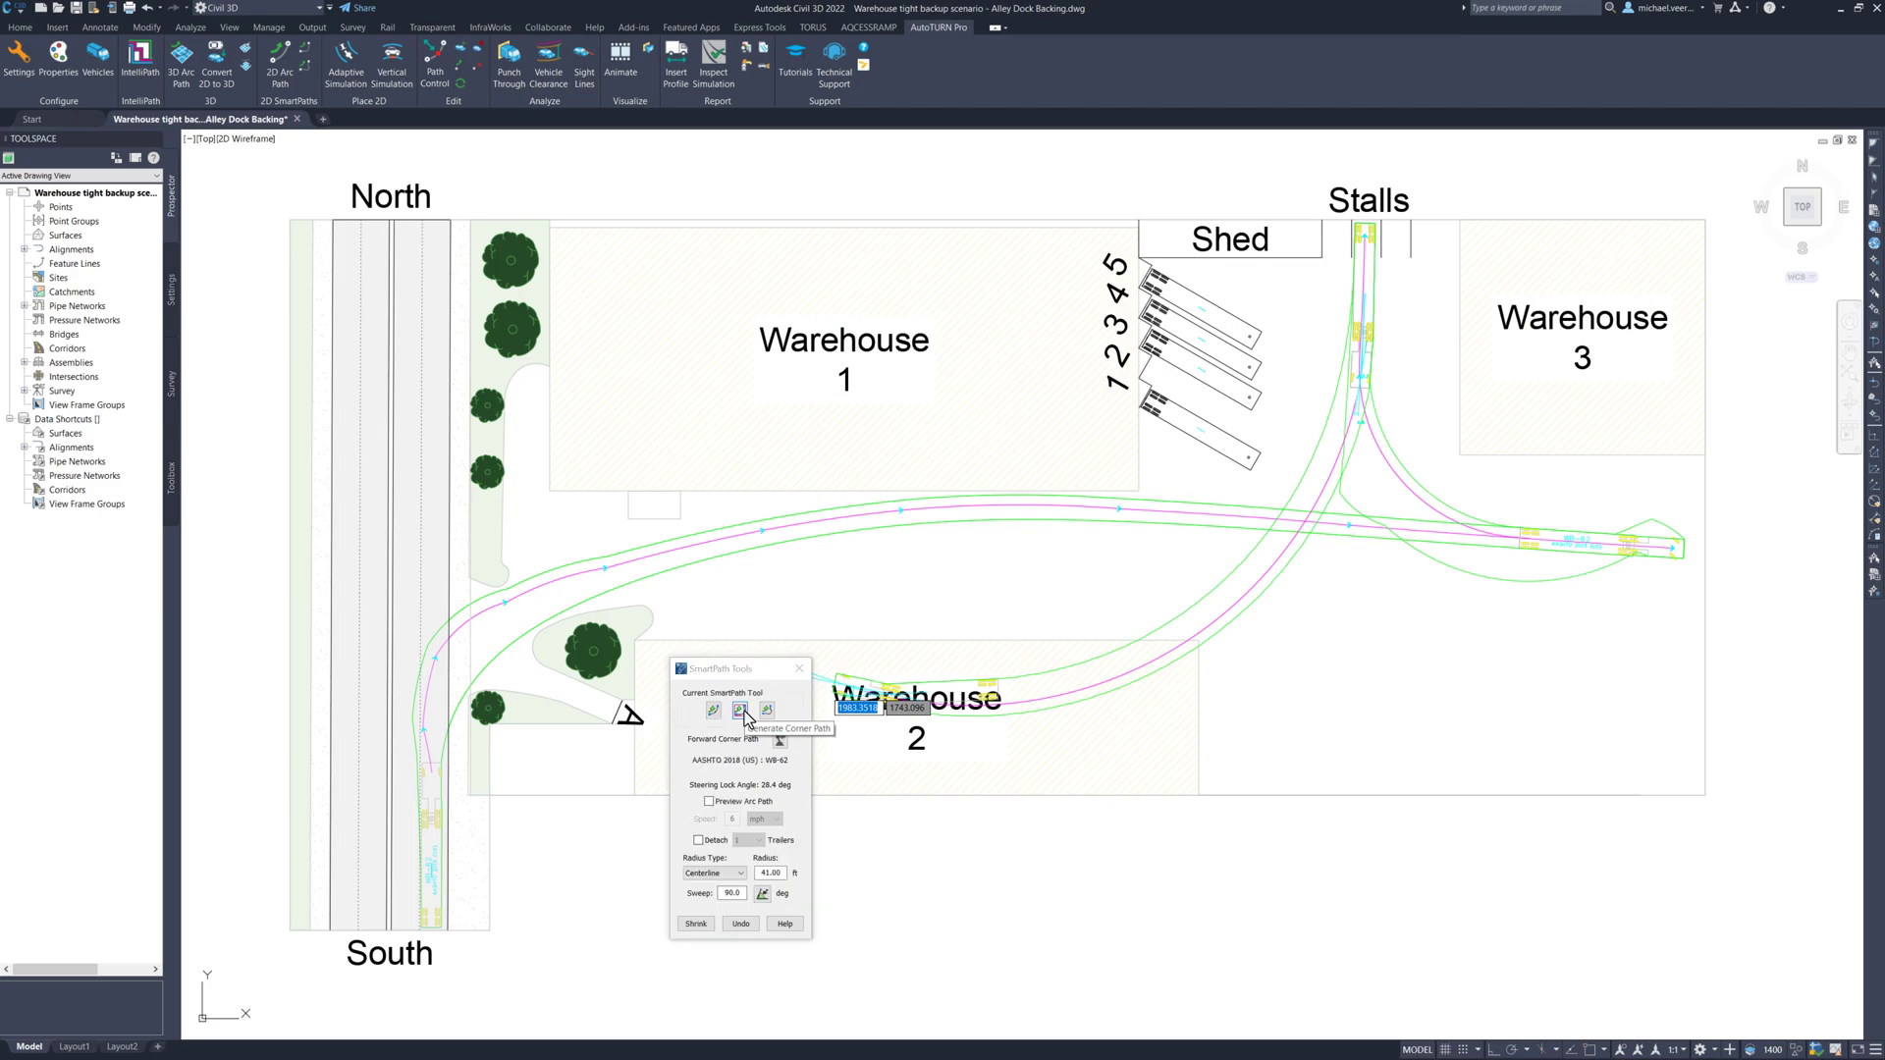
# - Undo the three path segments that back the truck into the stall
pyautogui.click(735, 927)
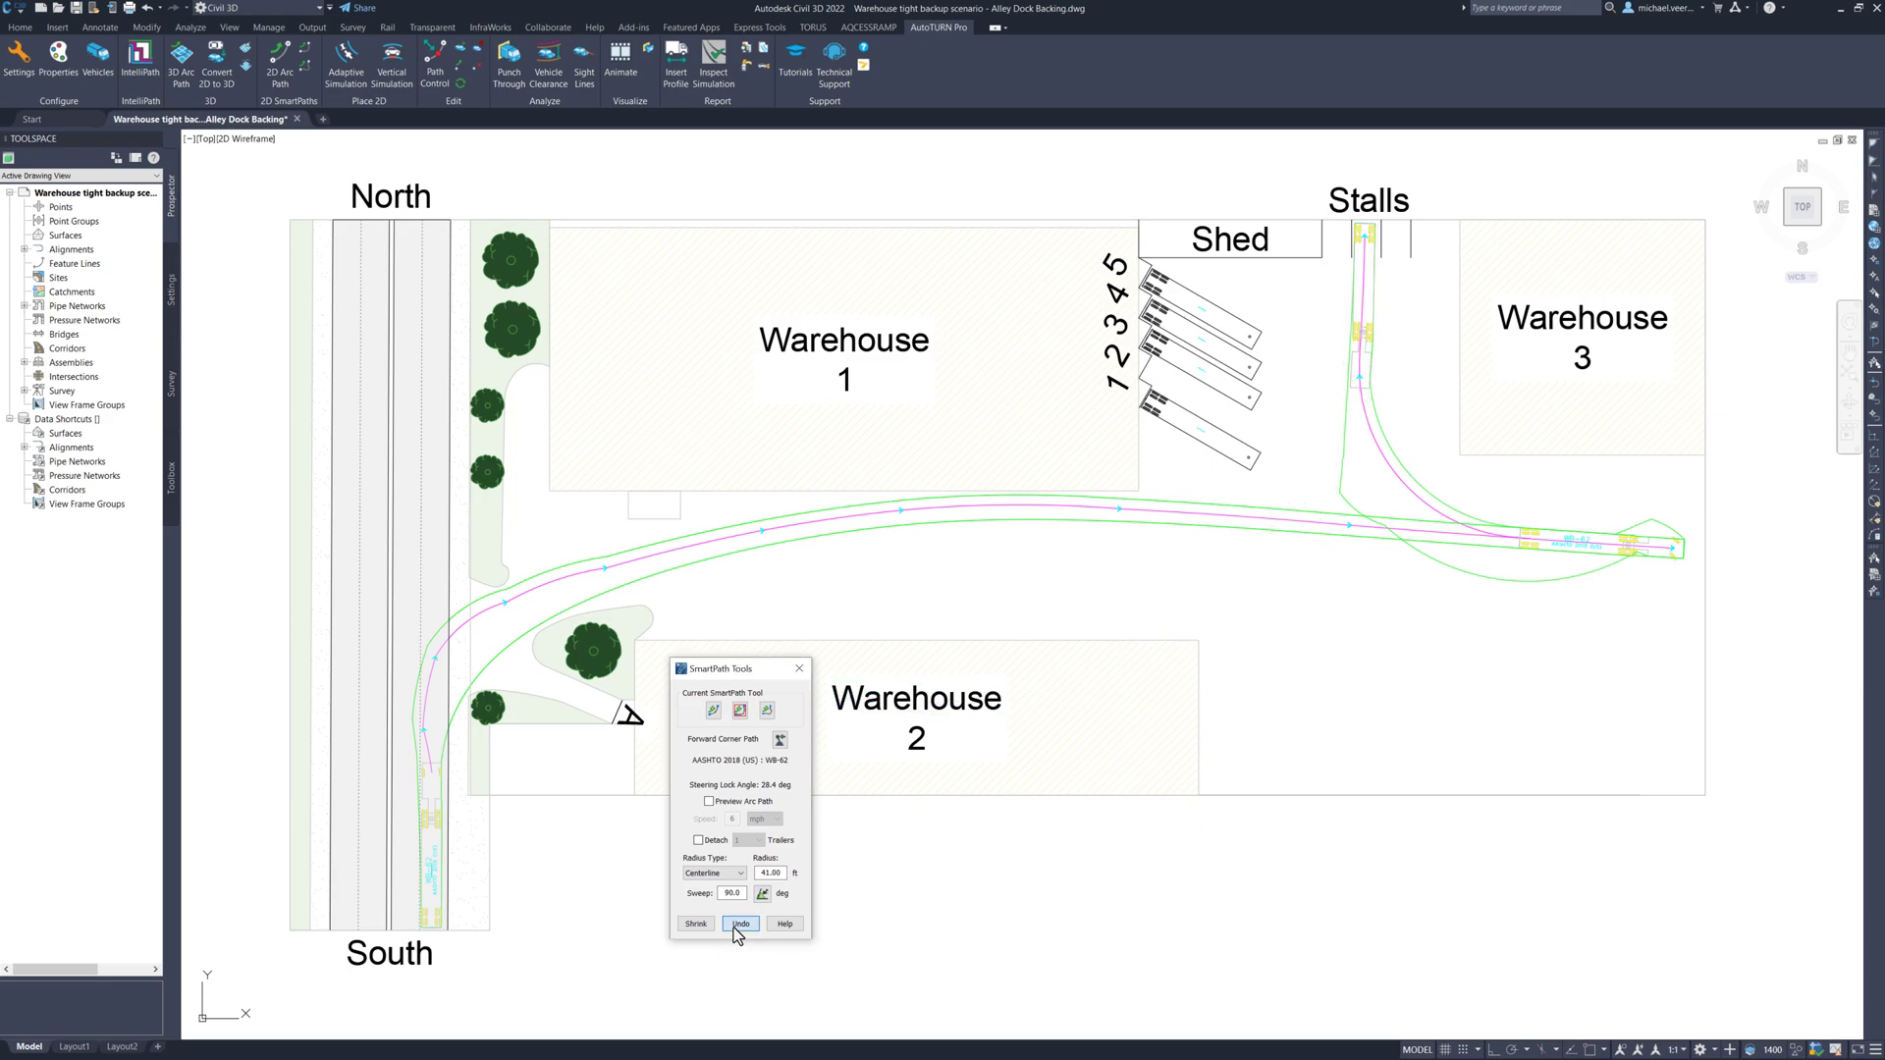
pyautogui.click(737, 927)
pyautogui.click(737, 926)
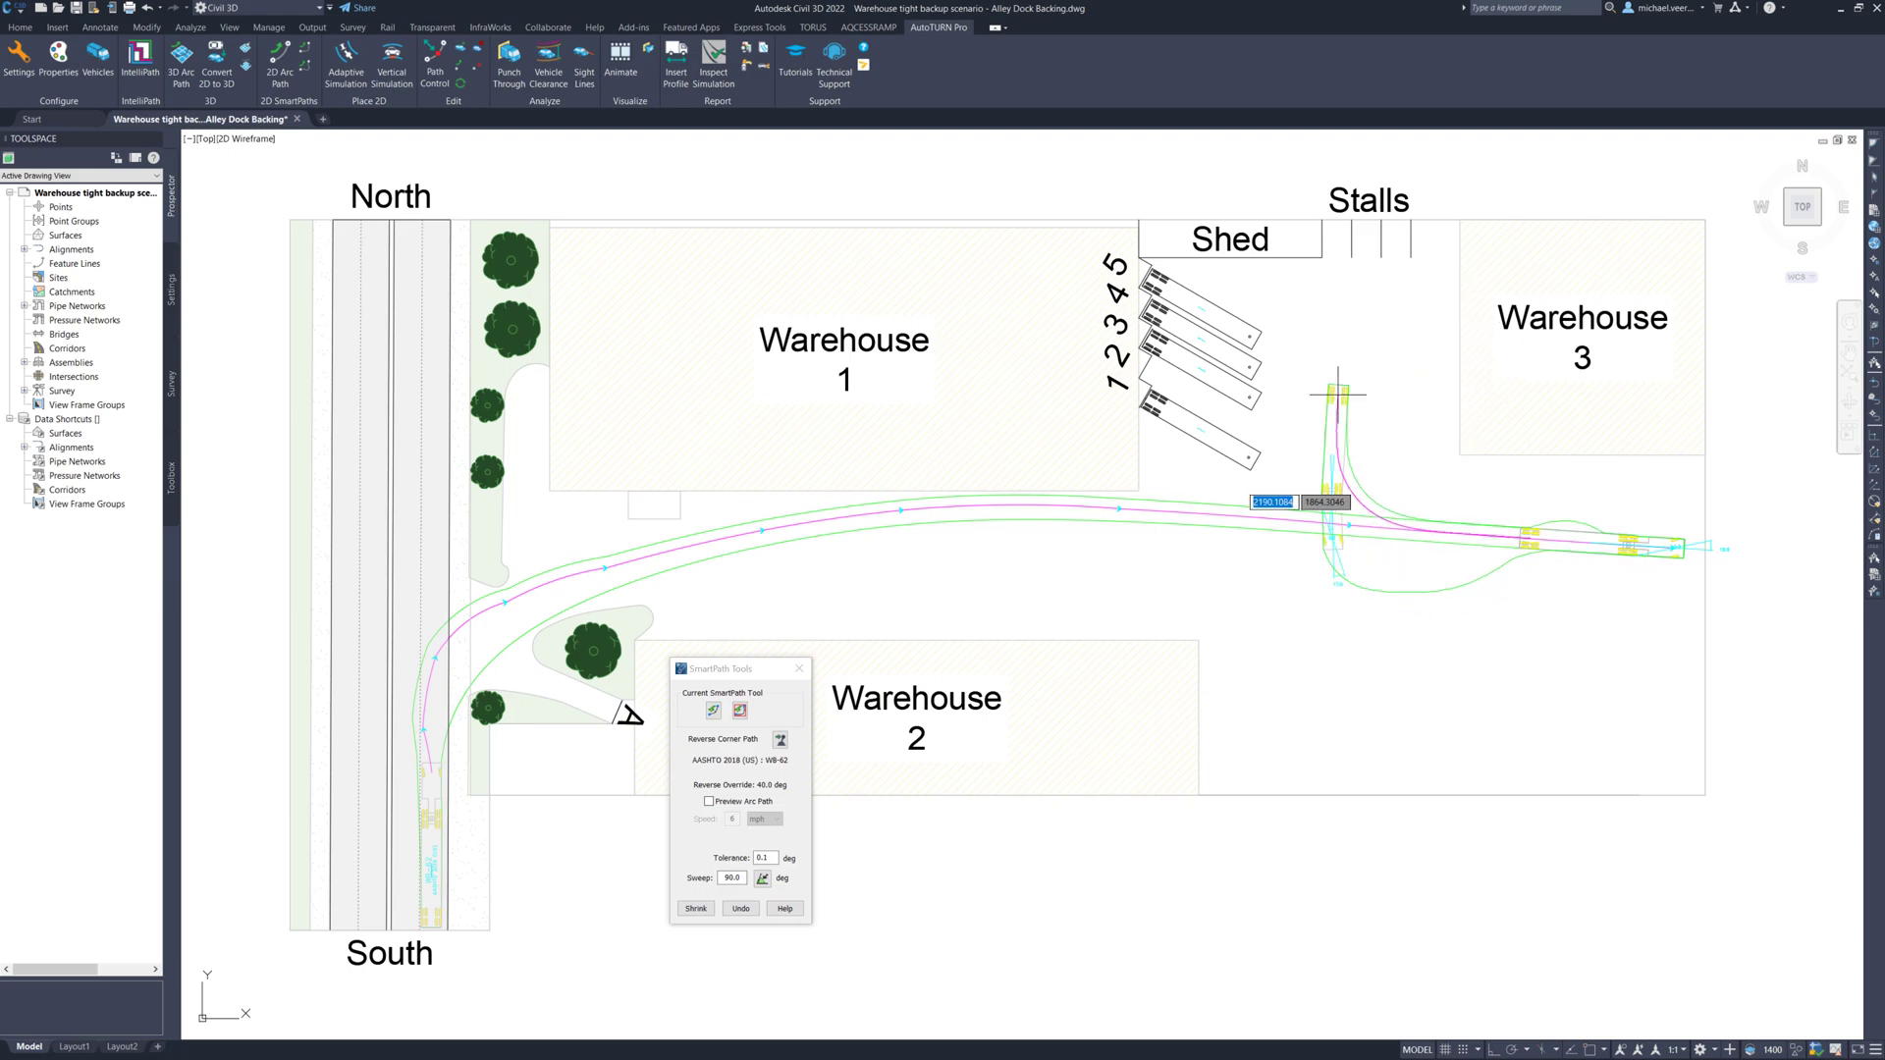
# - Back into the stall with an 86.1° reverse corner and zoom in to check it
pyautogui.click(763, 877)
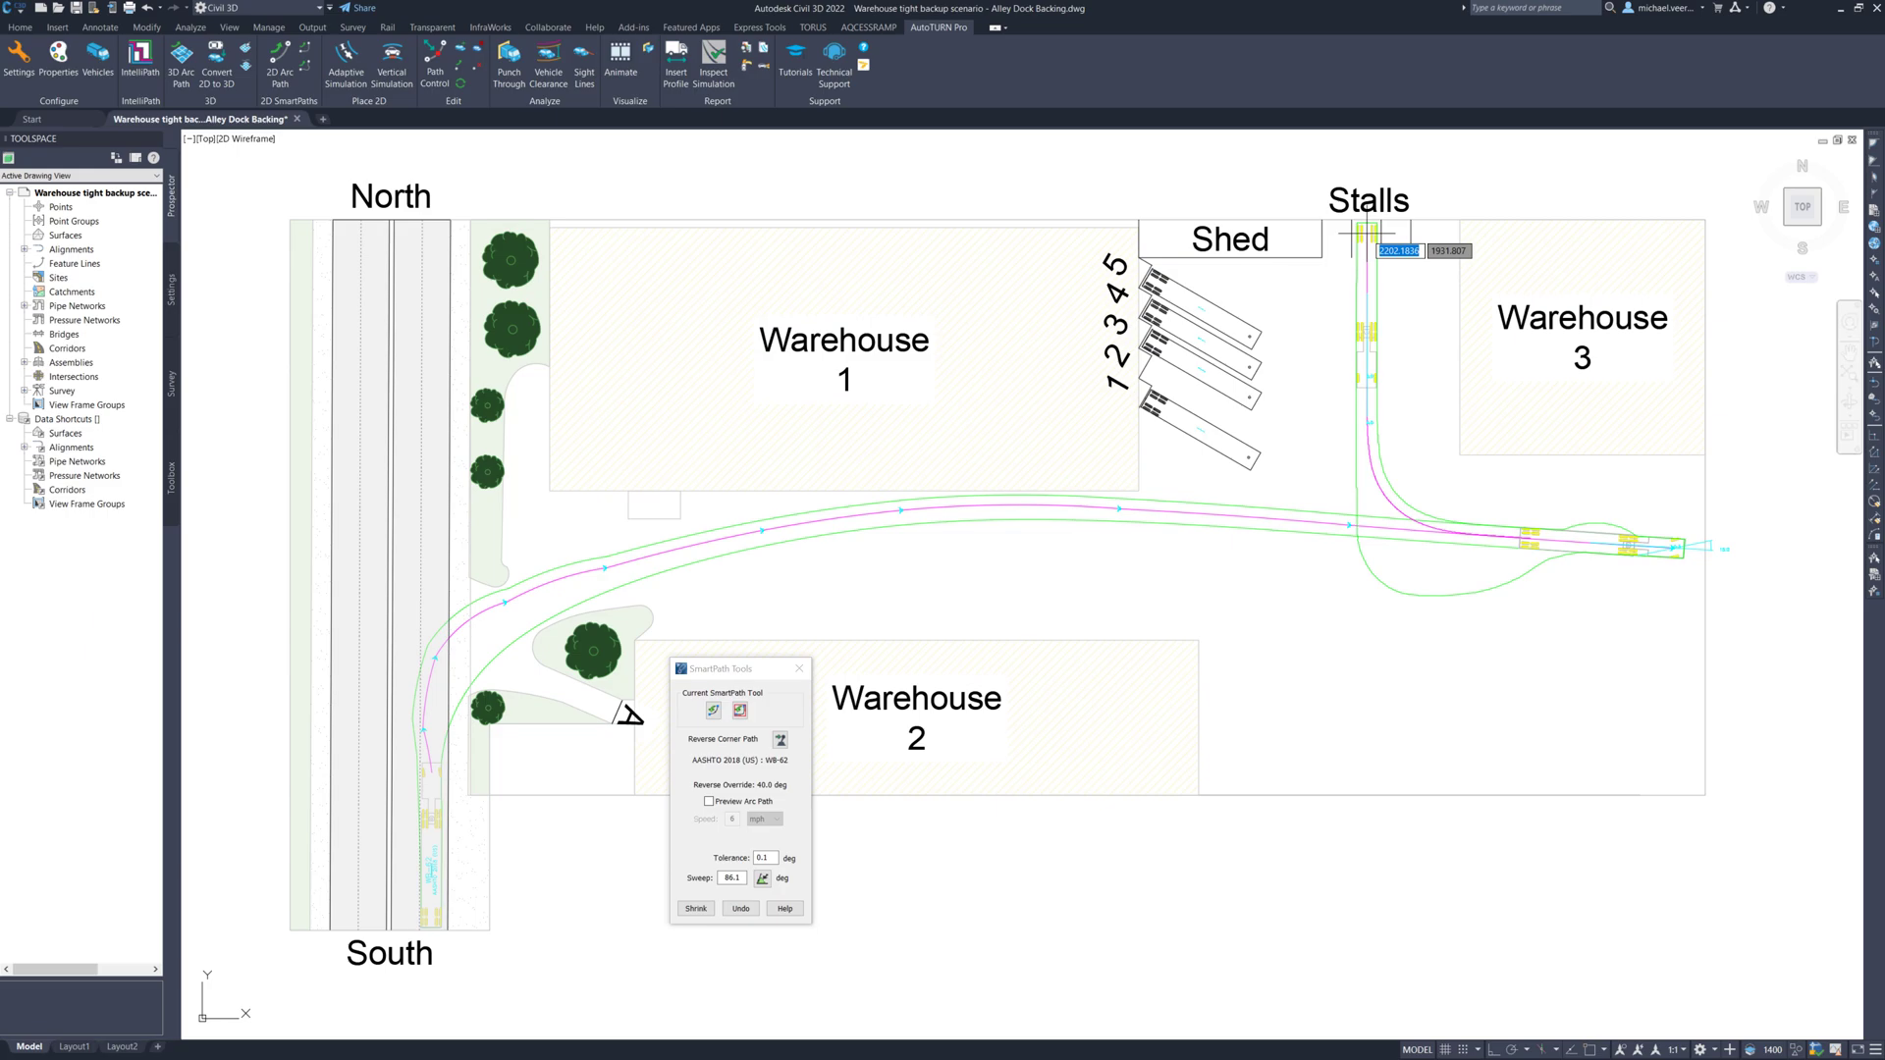
pyautogui.click(1366, 236)
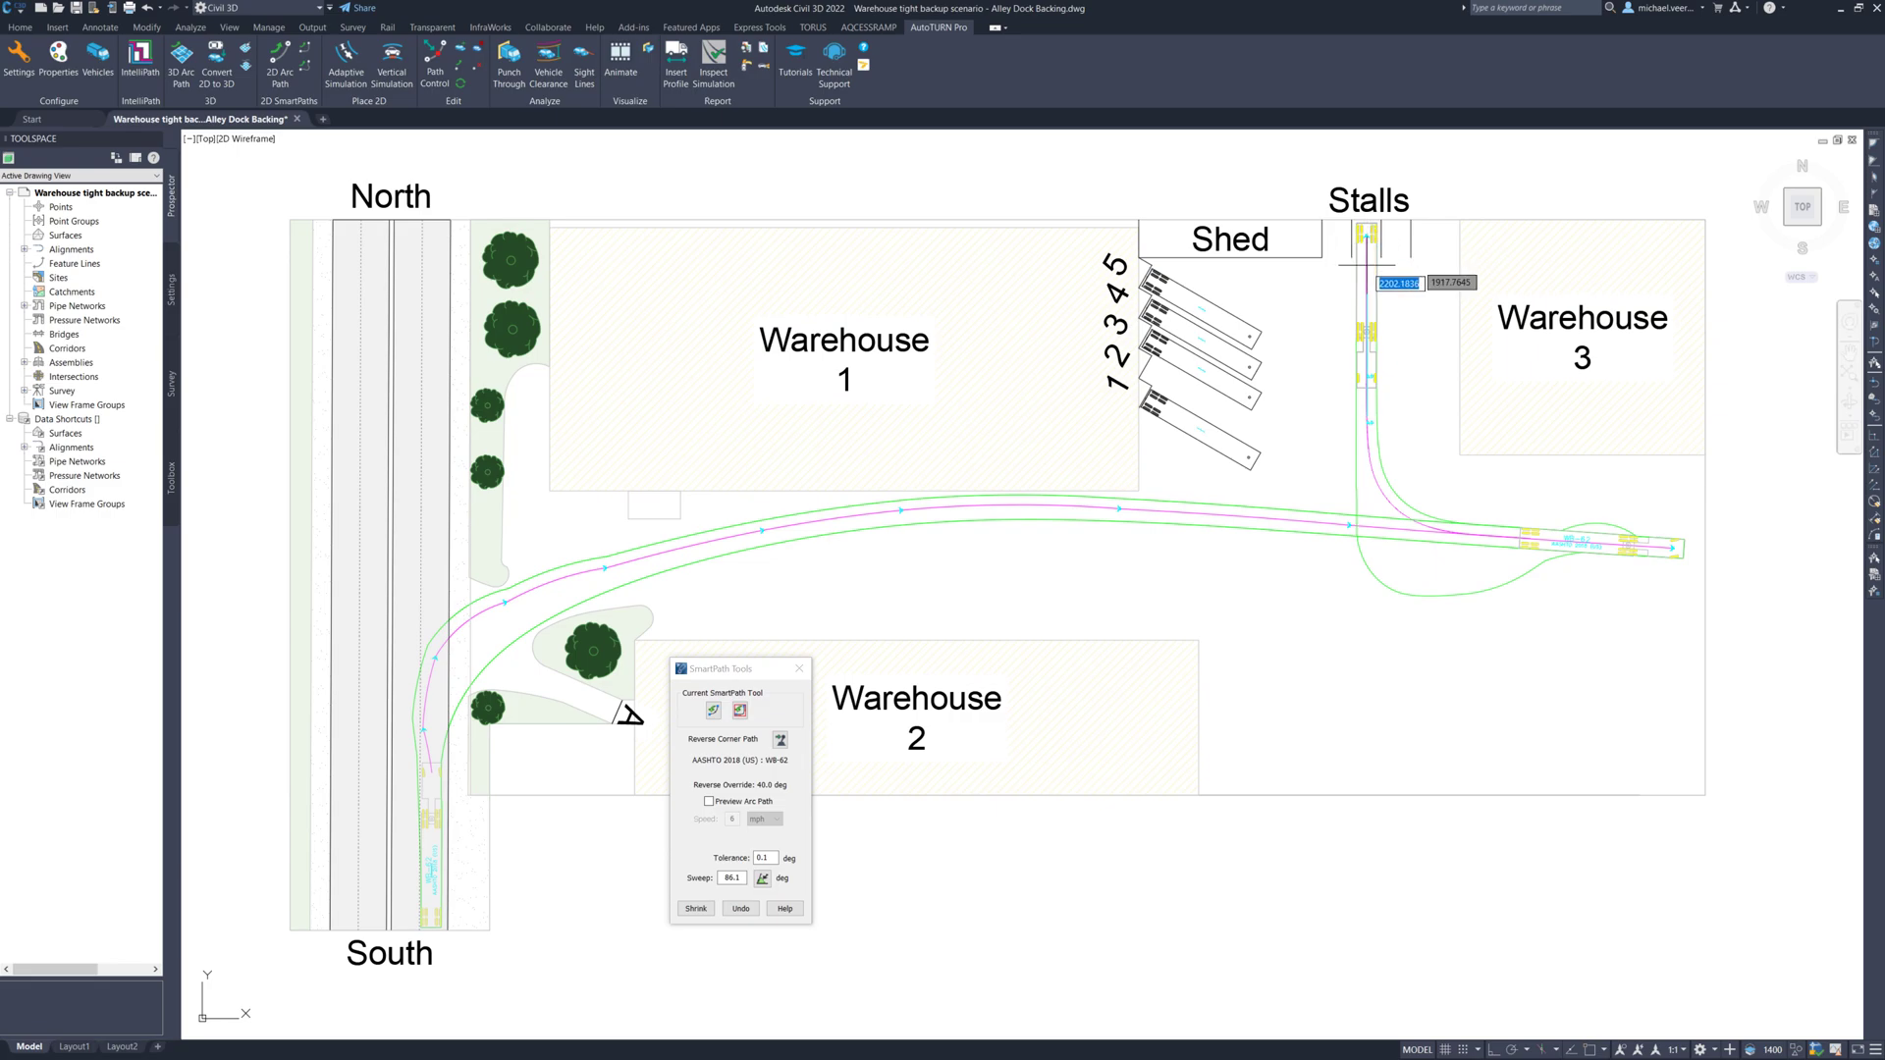
pyautogui.scroll(3, 1366, 267)
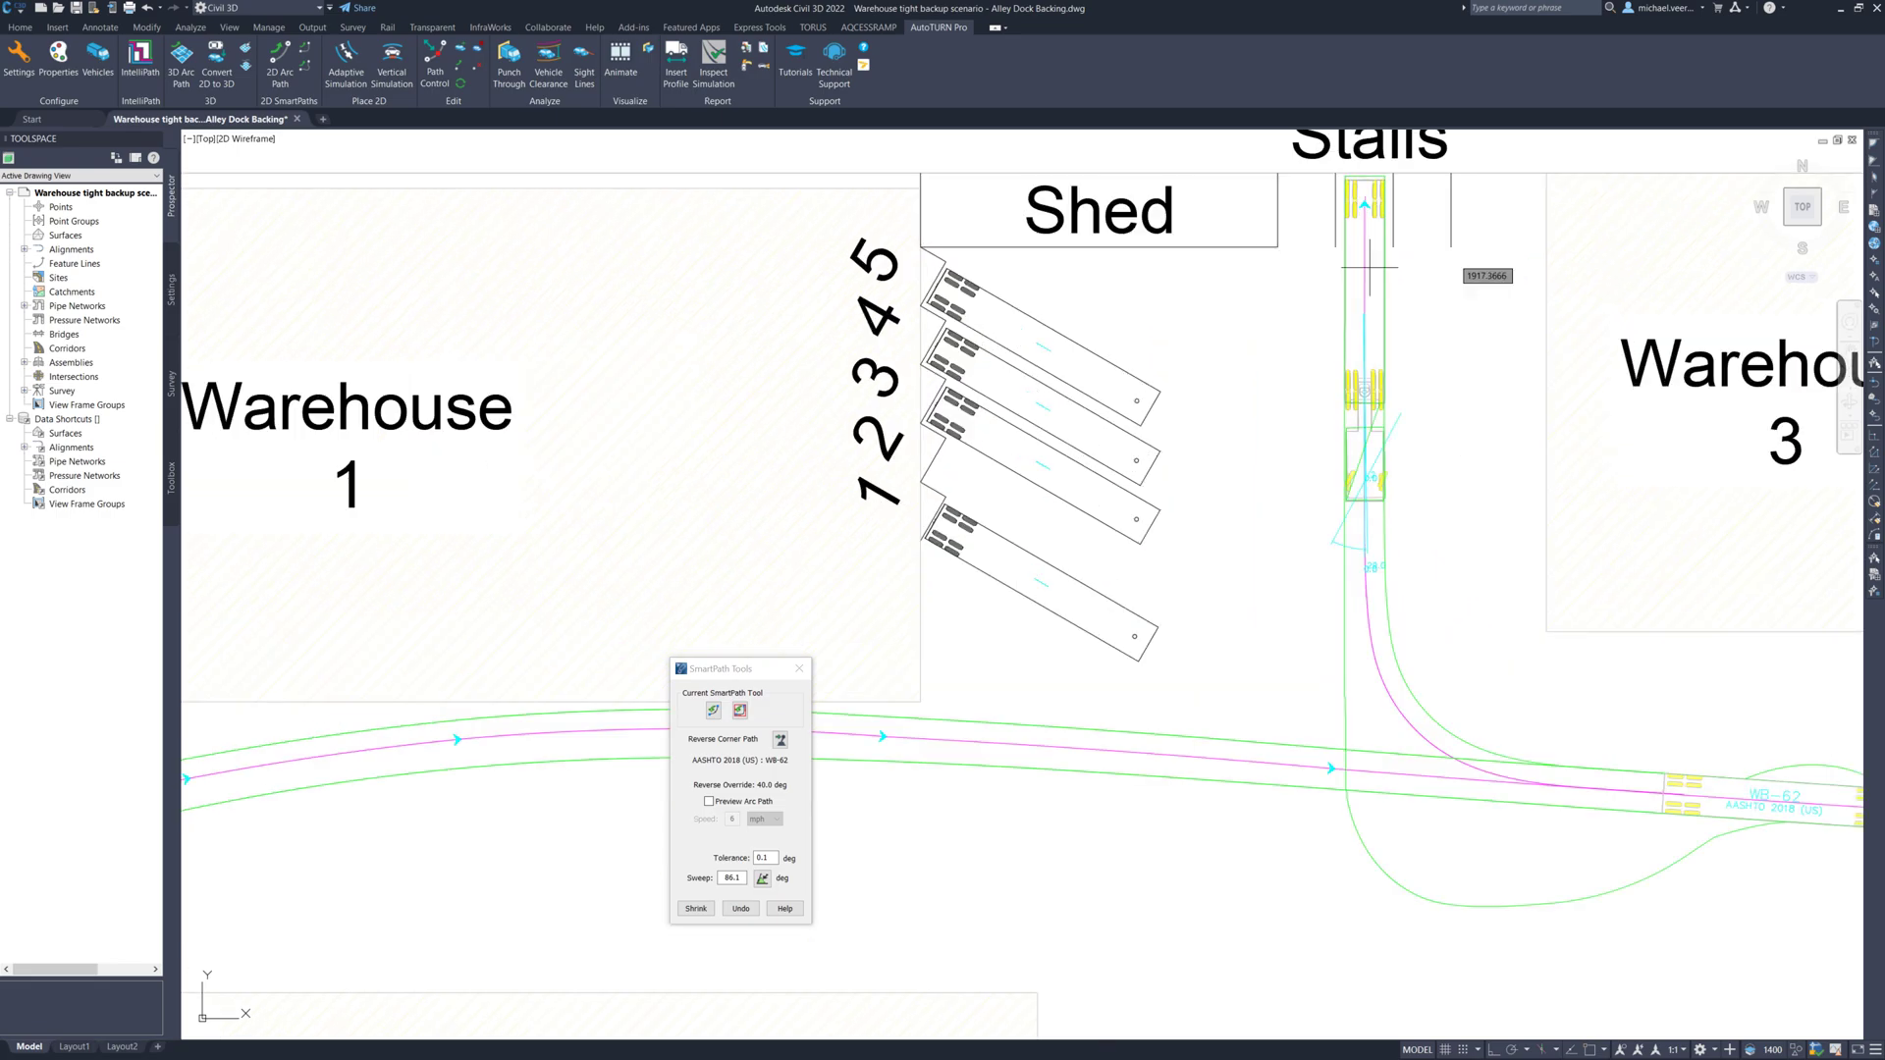
pyautogui.moveTo(1305, 315)
pyautogui.mouseDown(button='middle')
pyautogui.moveTo(1175, 374)
pyautogui.moveTo(1091, 375)
pyautogui.moveTo(1086, 358)
pyautogui.mouseUp(button='middle')
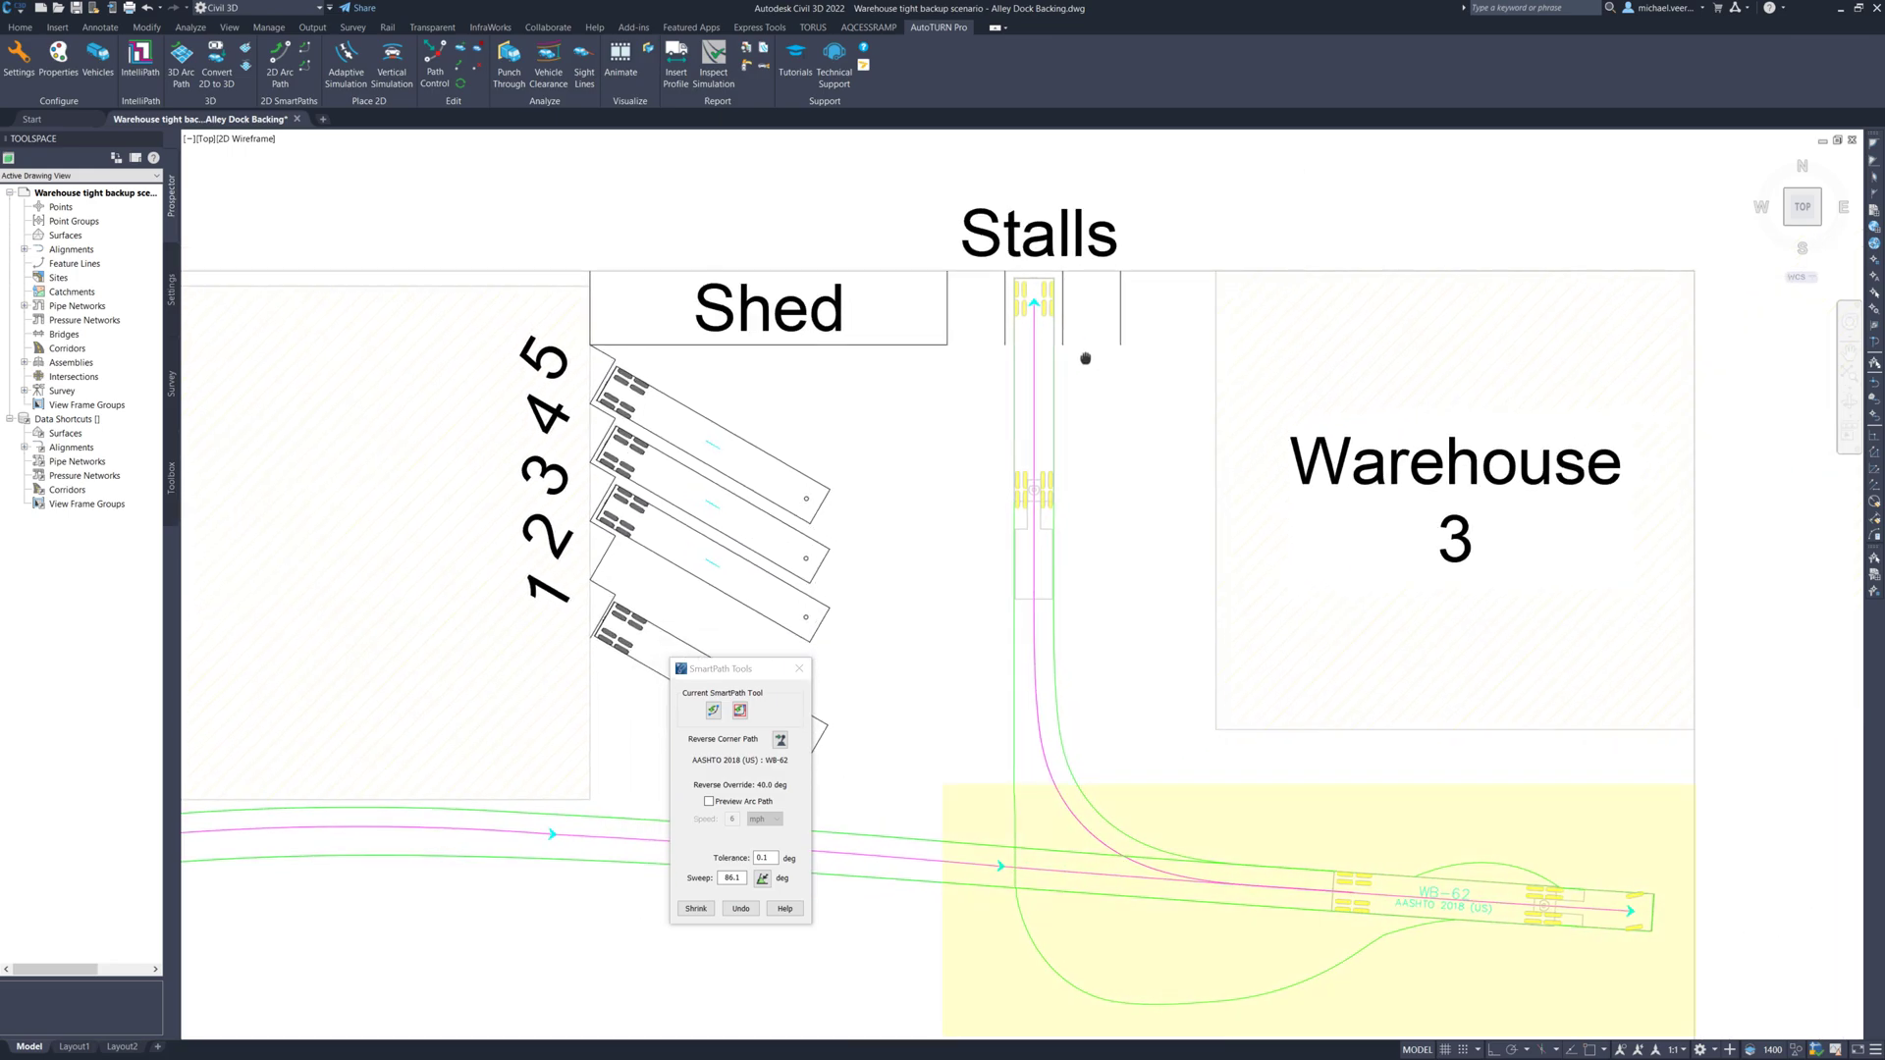
pyautogui.moveTo(1085, 358); pyautogui.dragTo(1080, 358, button='middle')
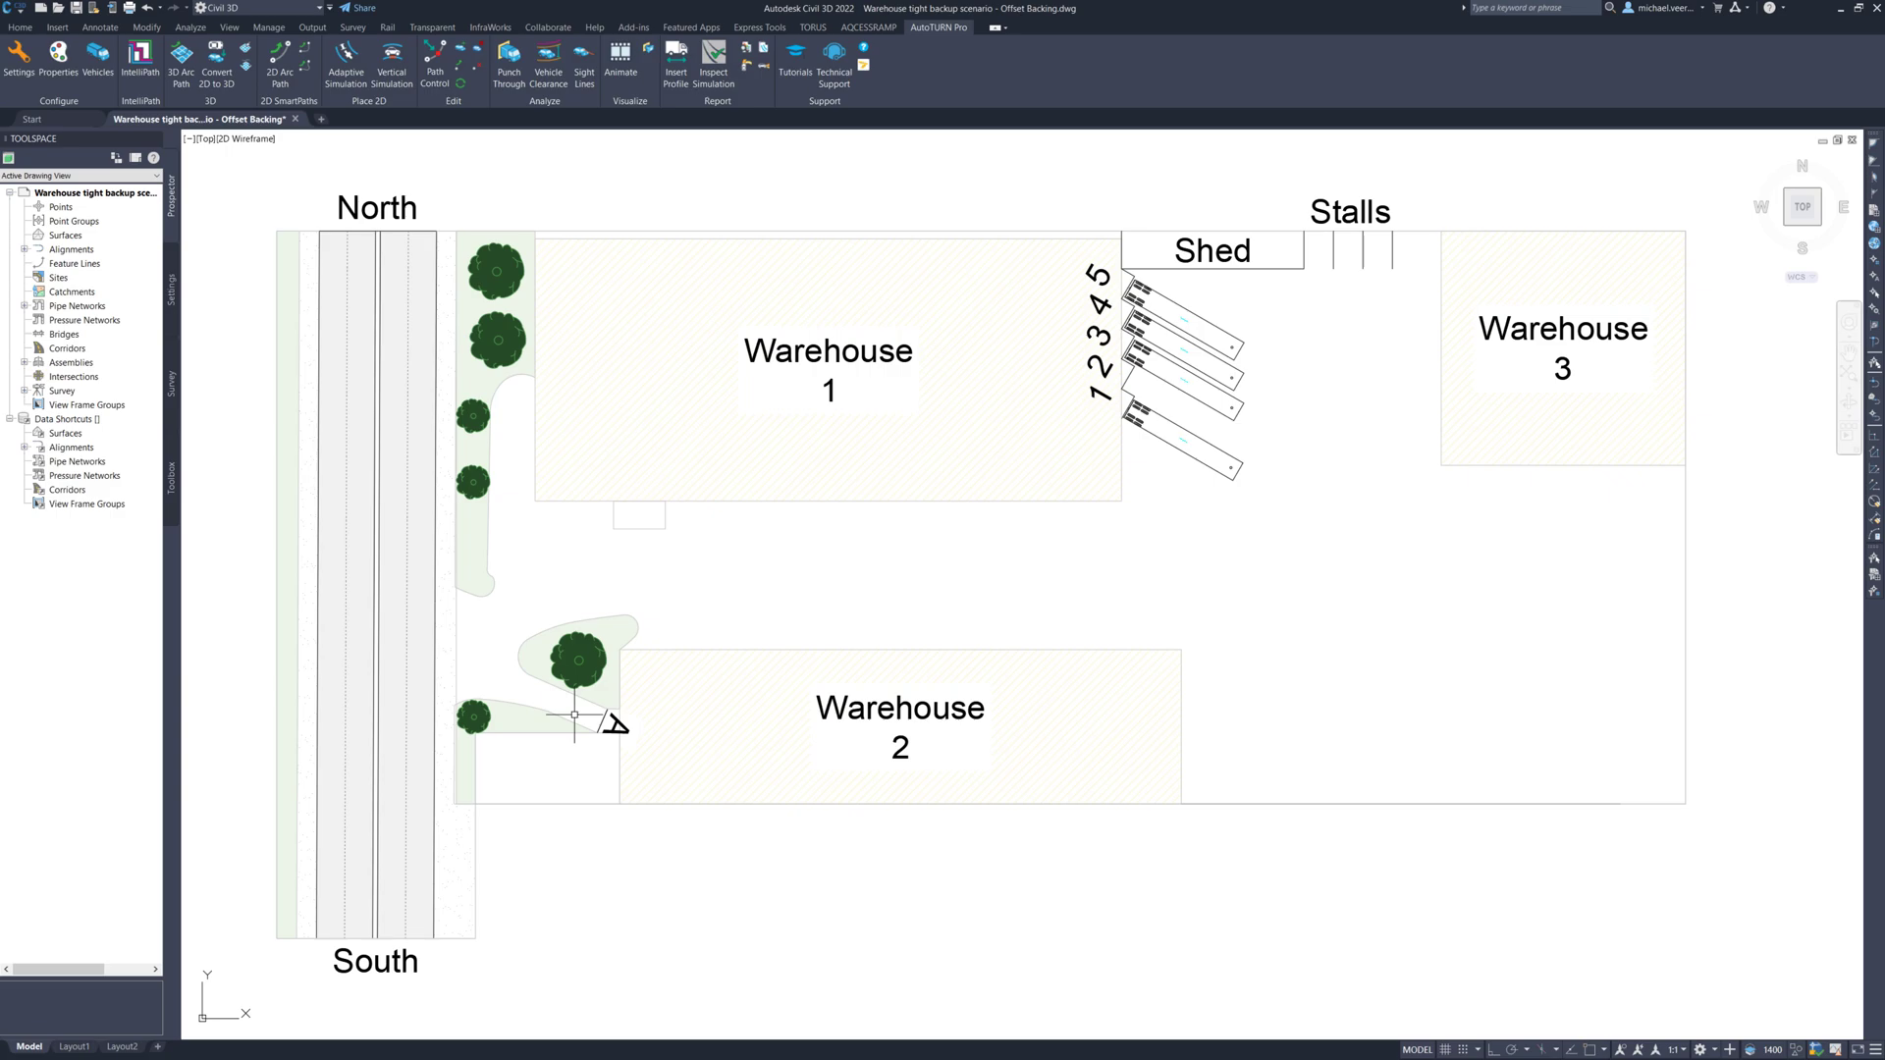
# - Place a new WB-62 arc-path truck on the road centre line near North, heading along the road
pyautogui.click(284, 76)
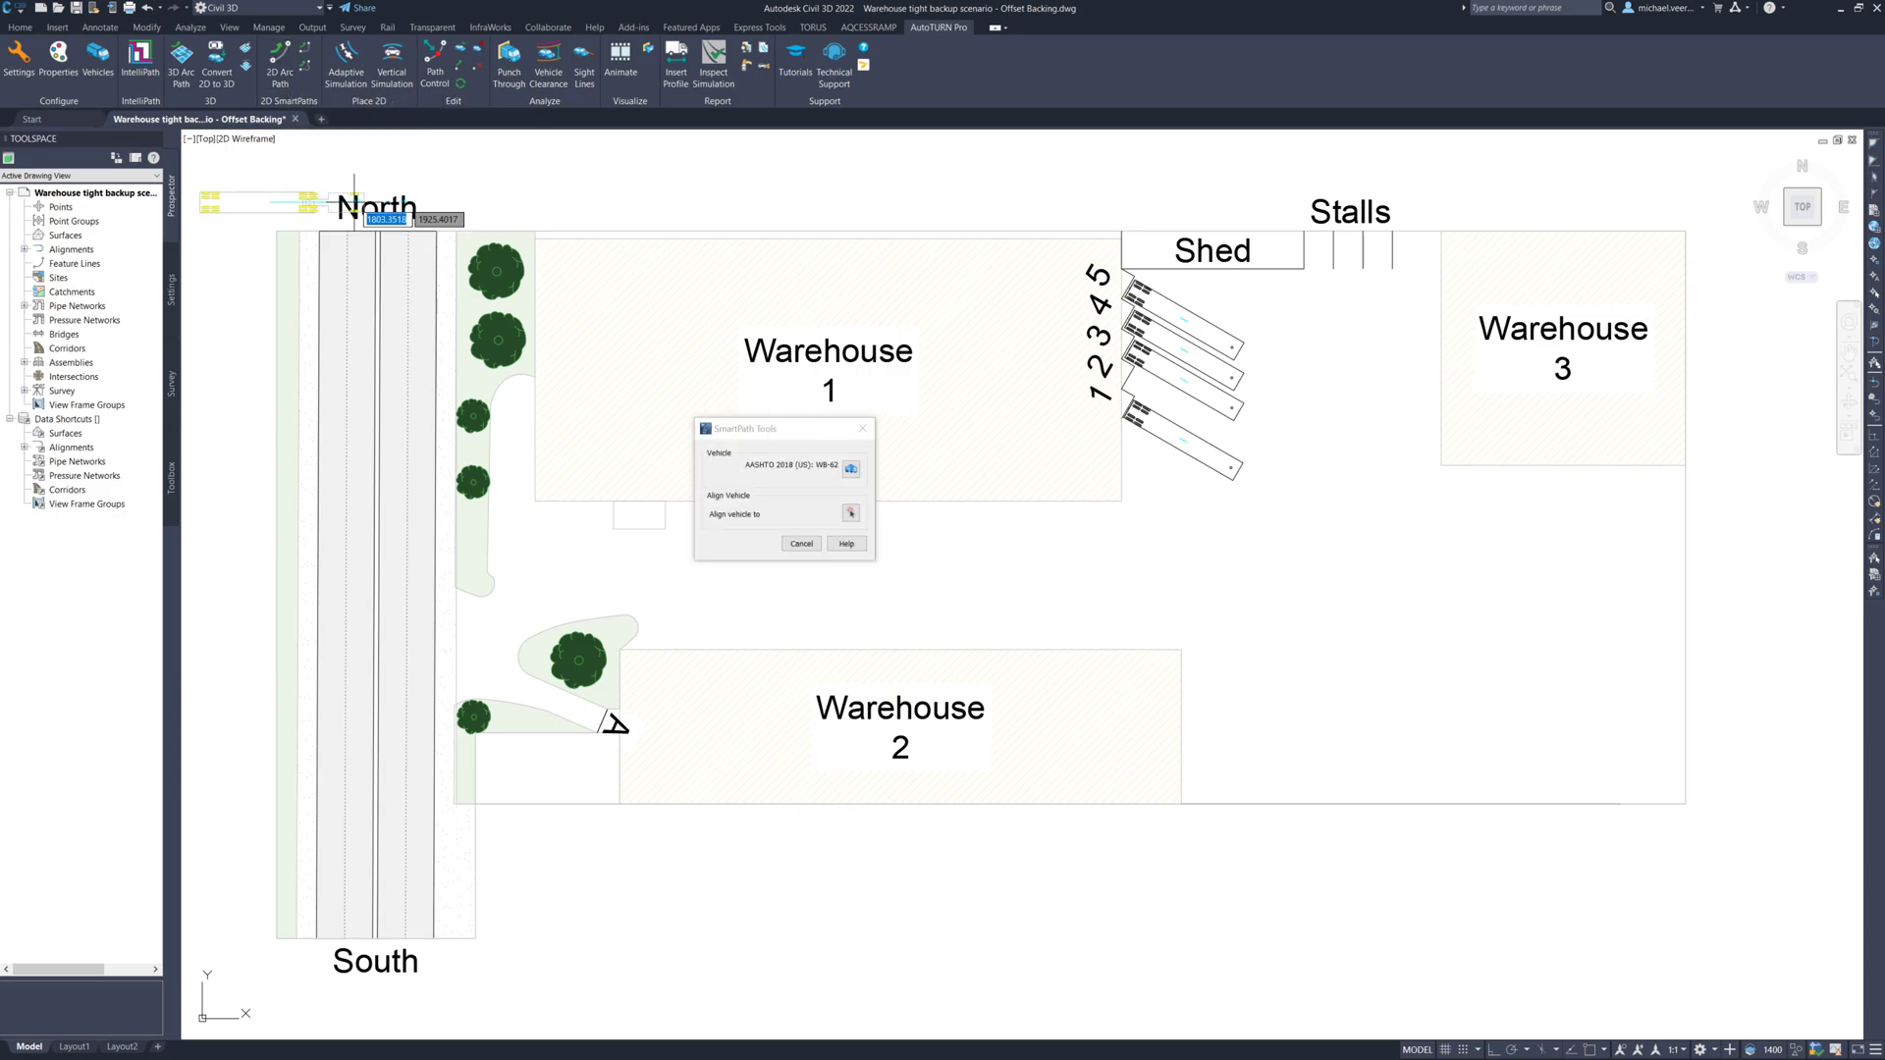
pyautogui.click(851, 517)
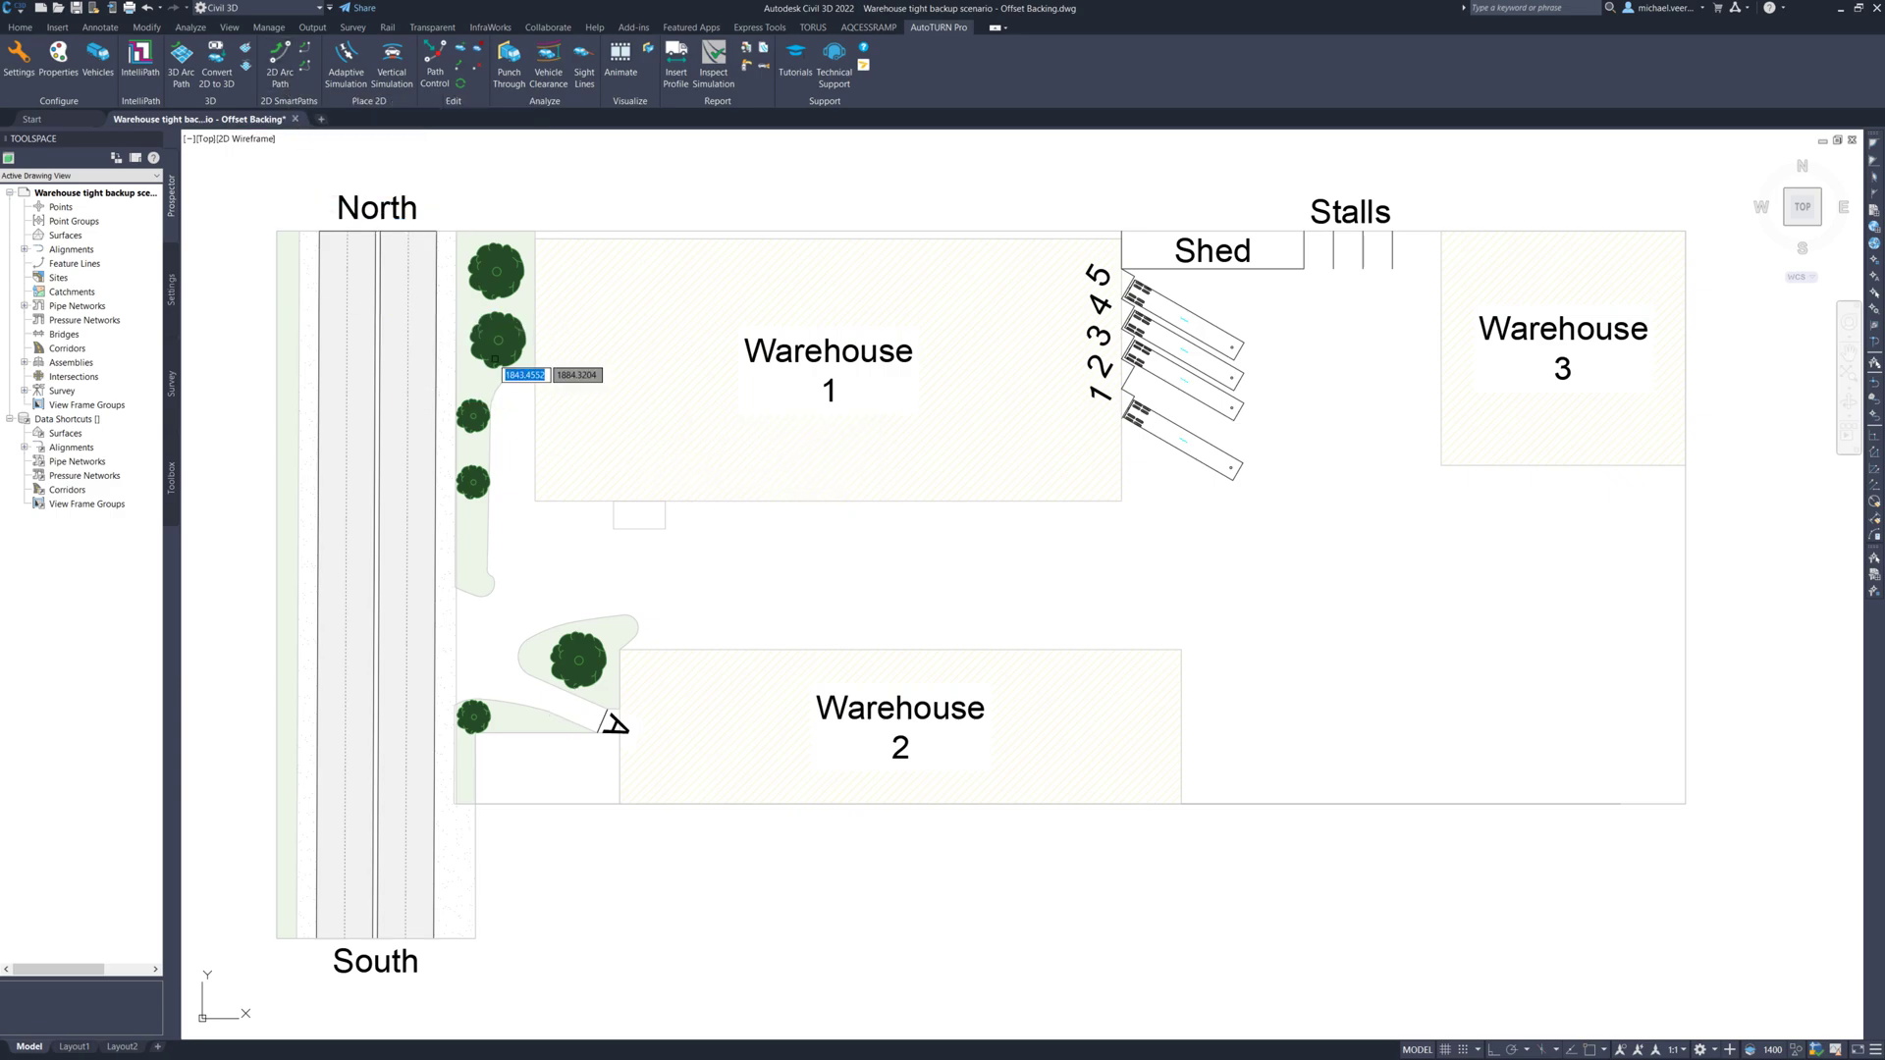
pyautogui.click(410, 286)
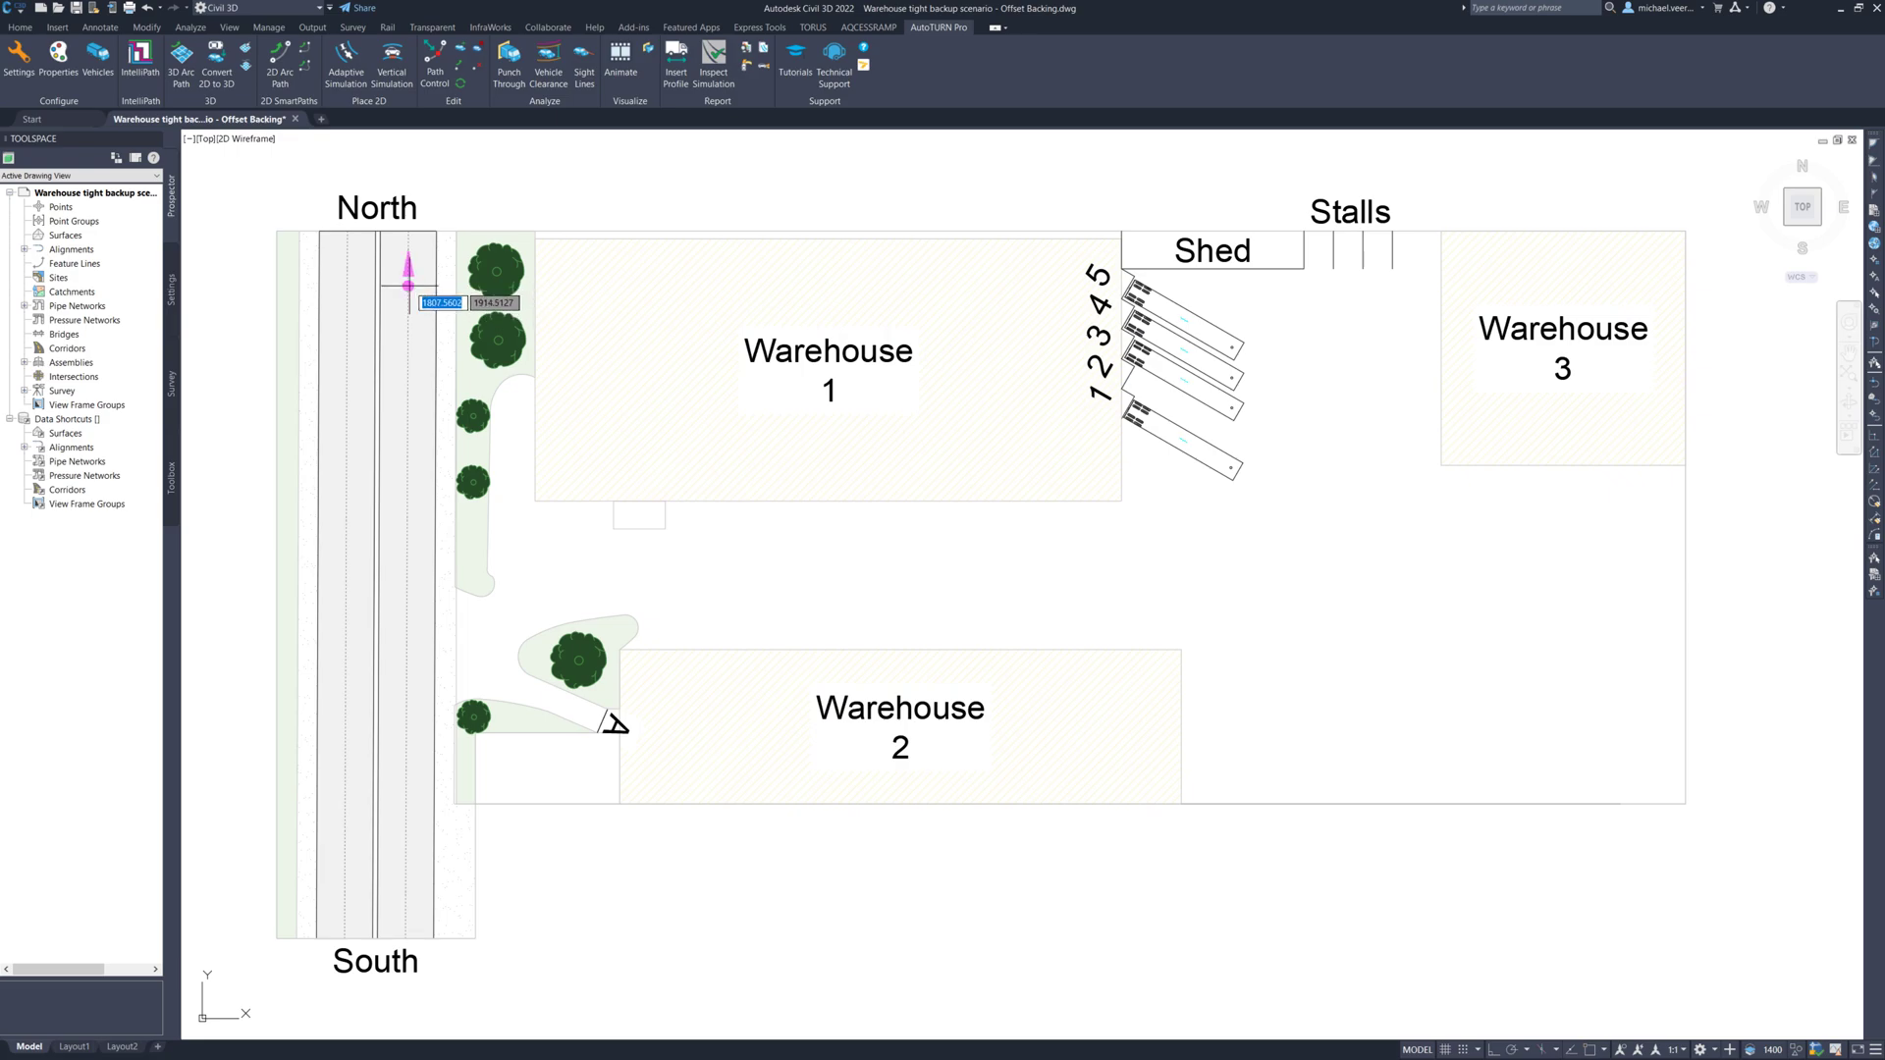
pyautogui.click(412, 290)
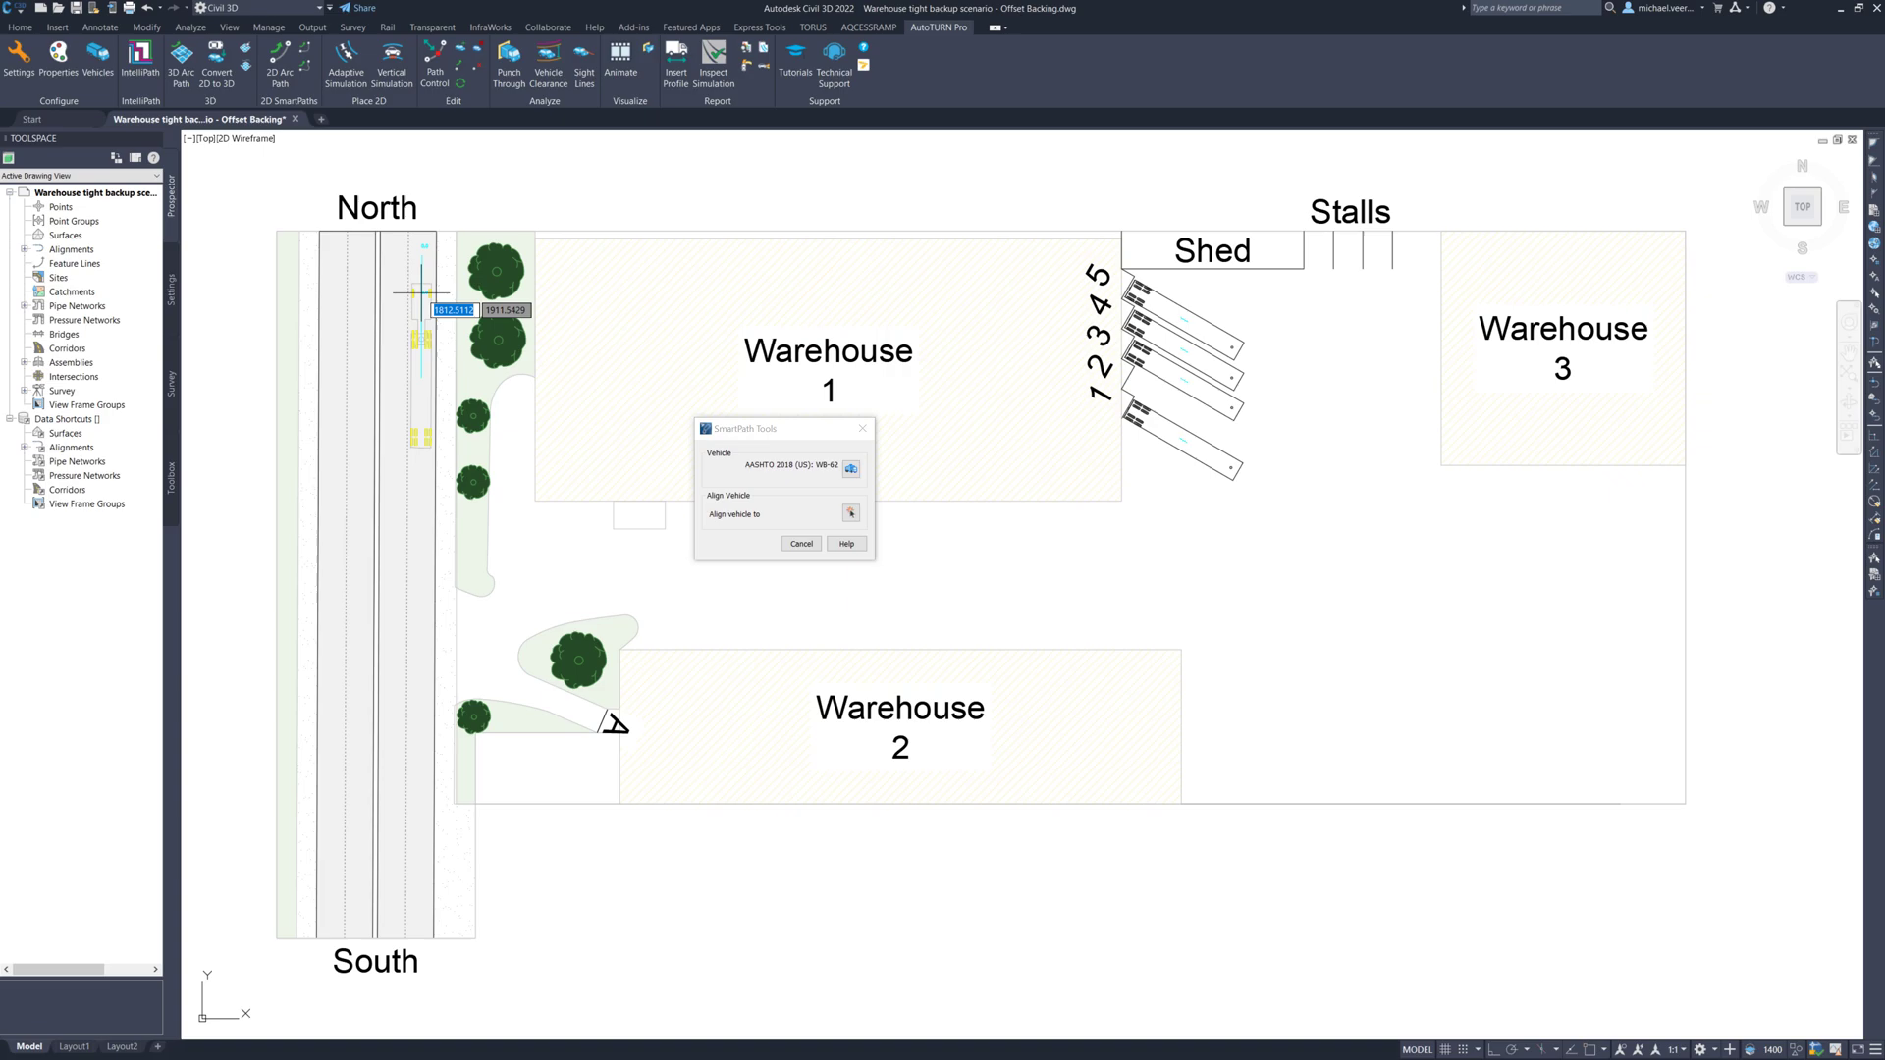
pyautogui.click(421, 291)
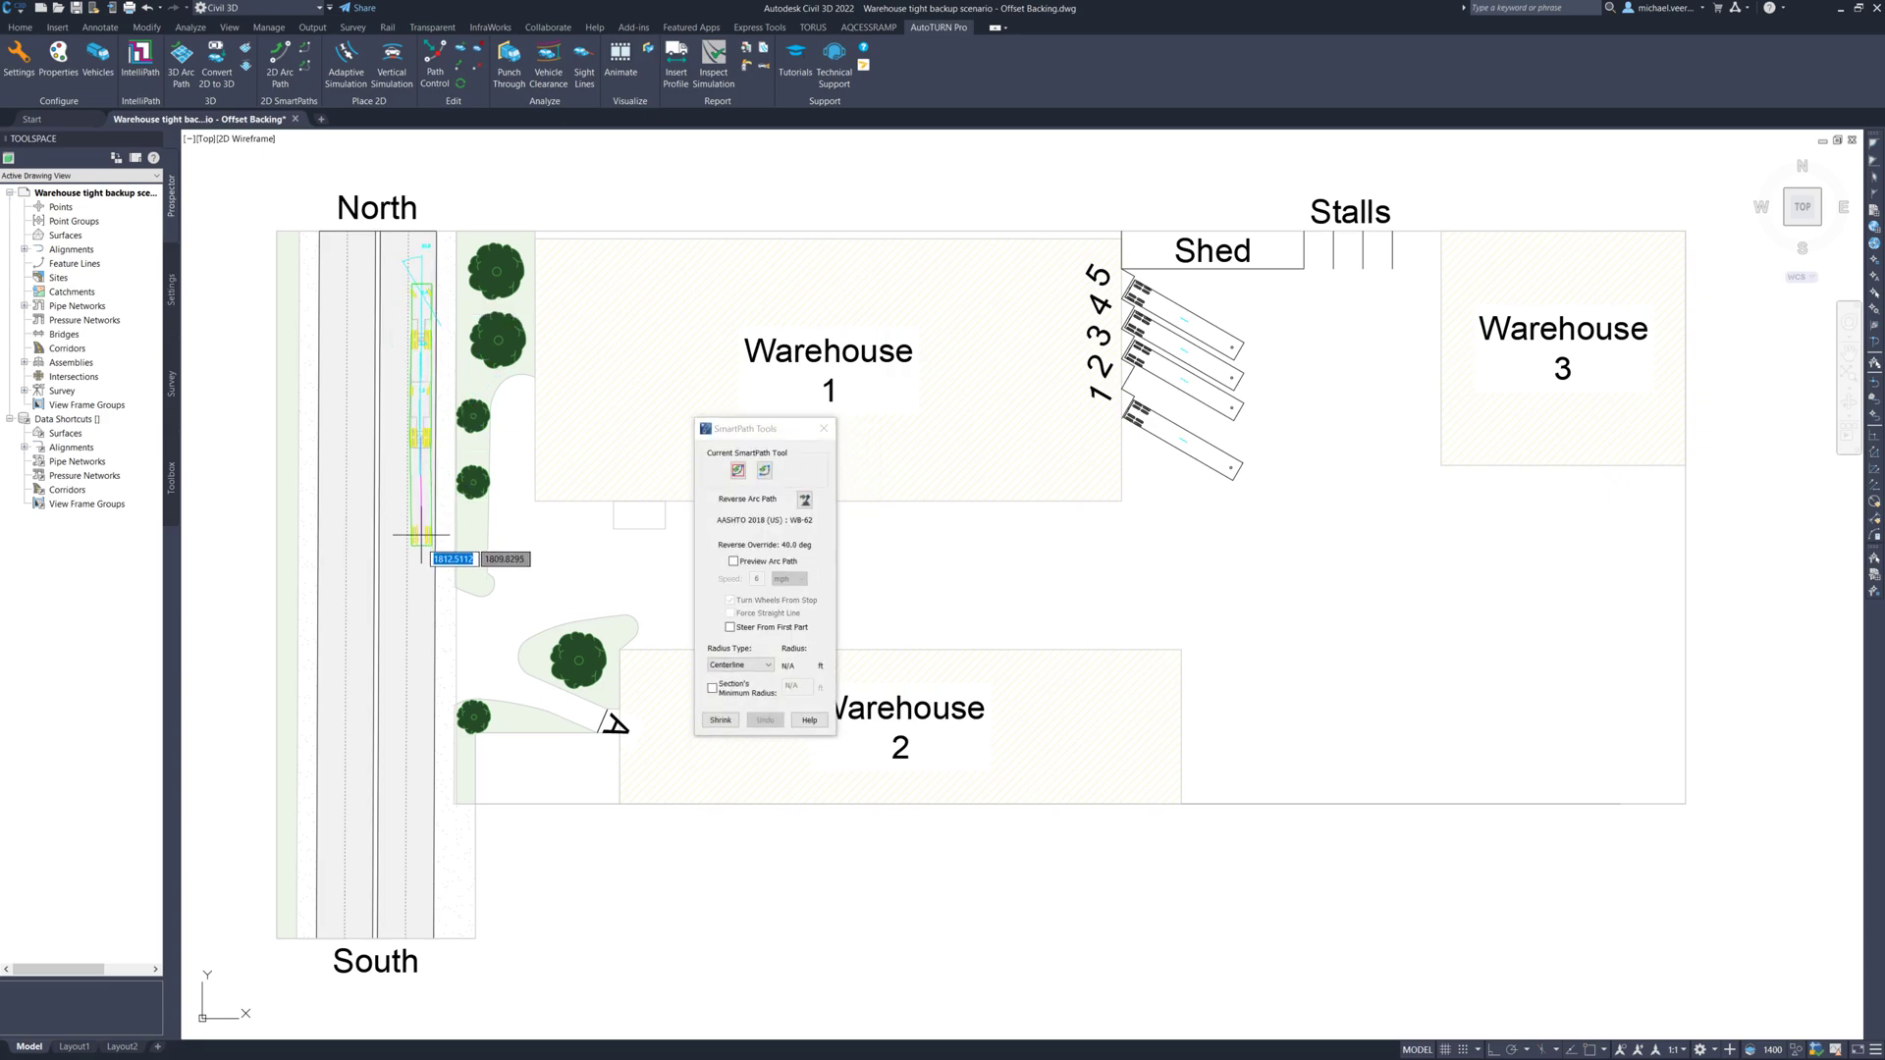
# - Reverse from the road through a corner path into the driveway beside Warehouse 2
pyautogui.click(682, 510)
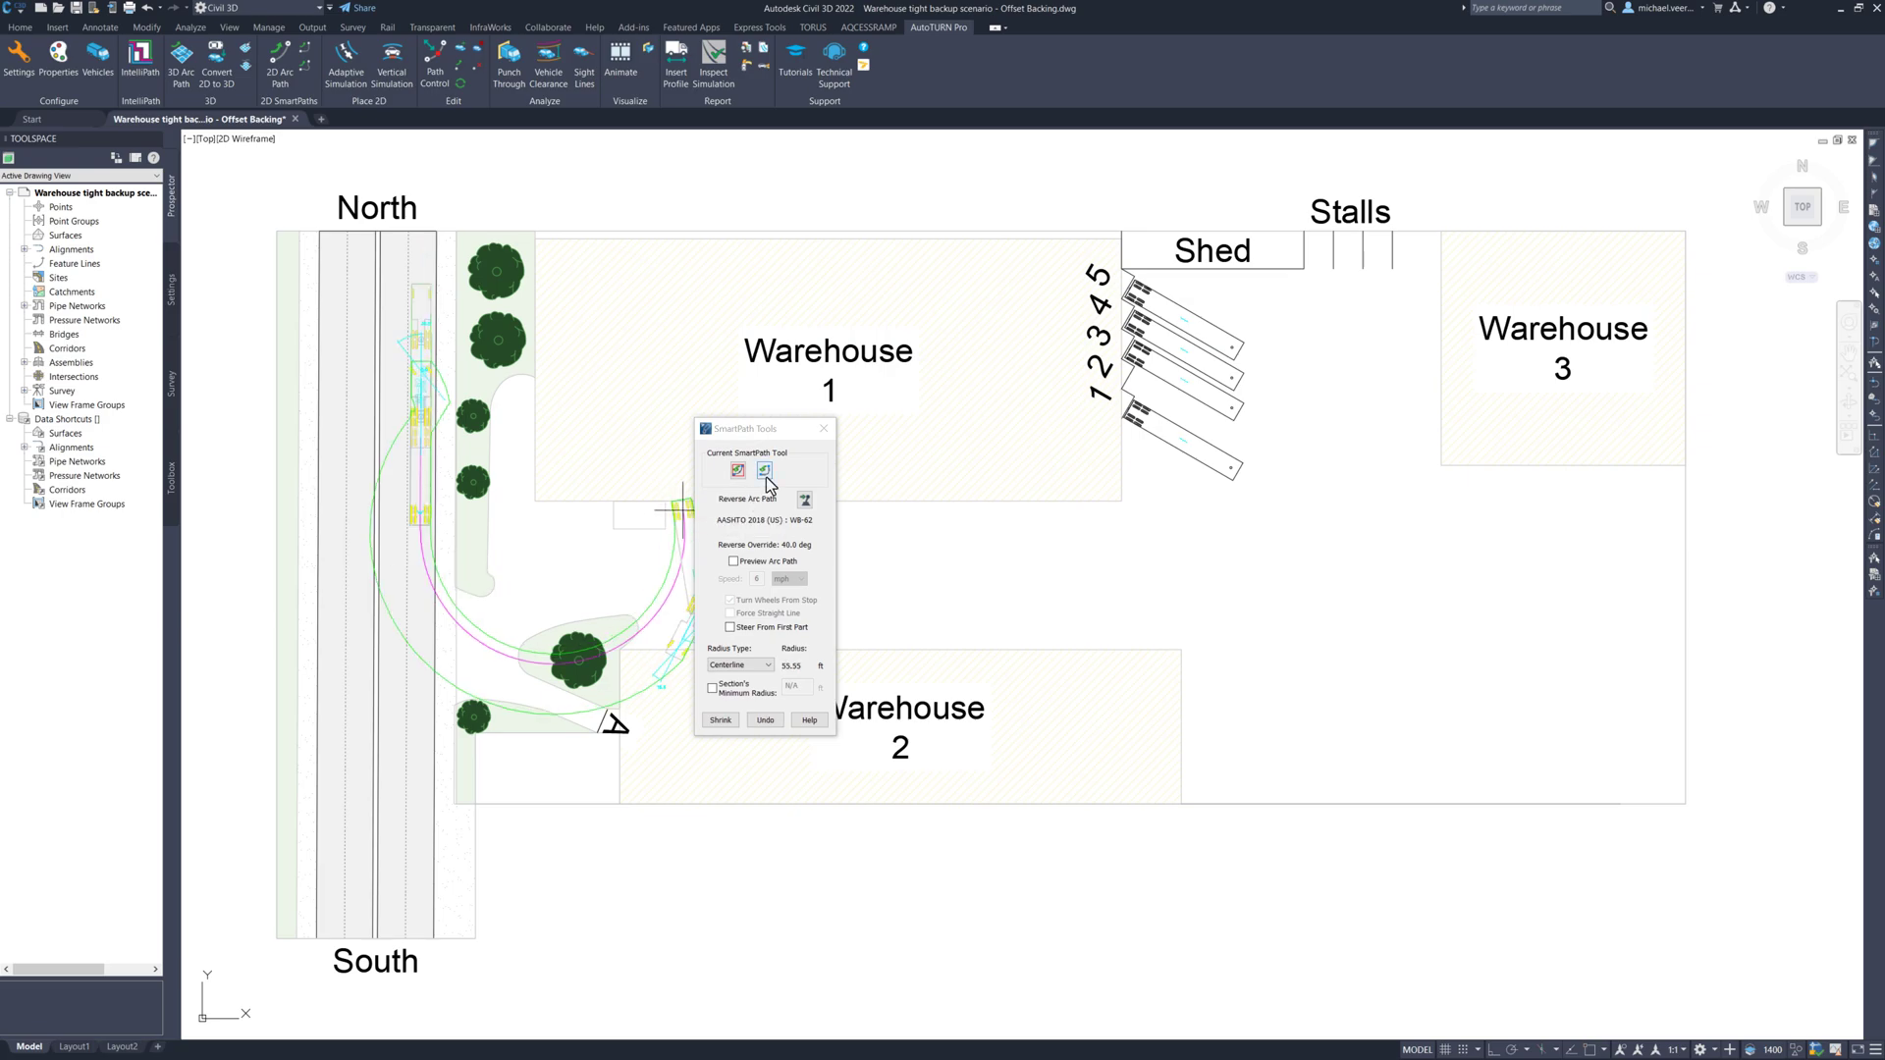
pyautogui.click(765, 473)
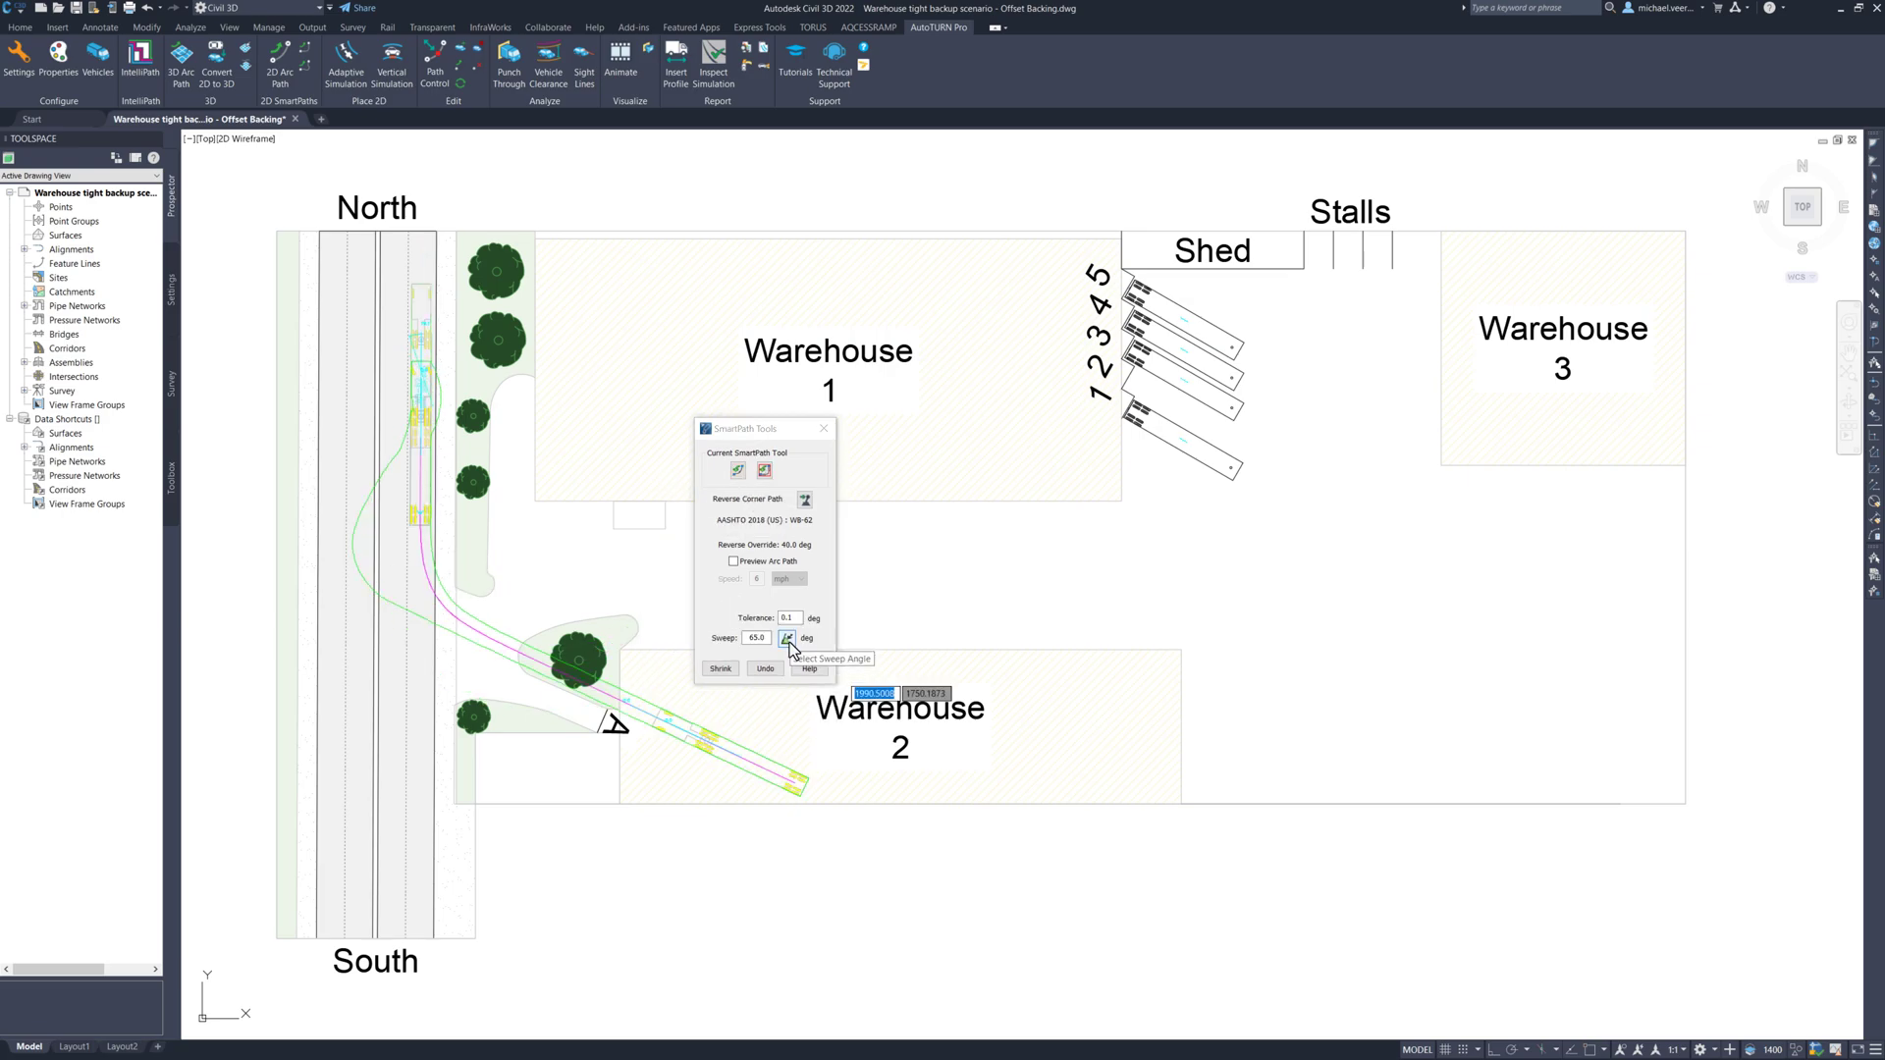
pyautogui.click(788, 639)
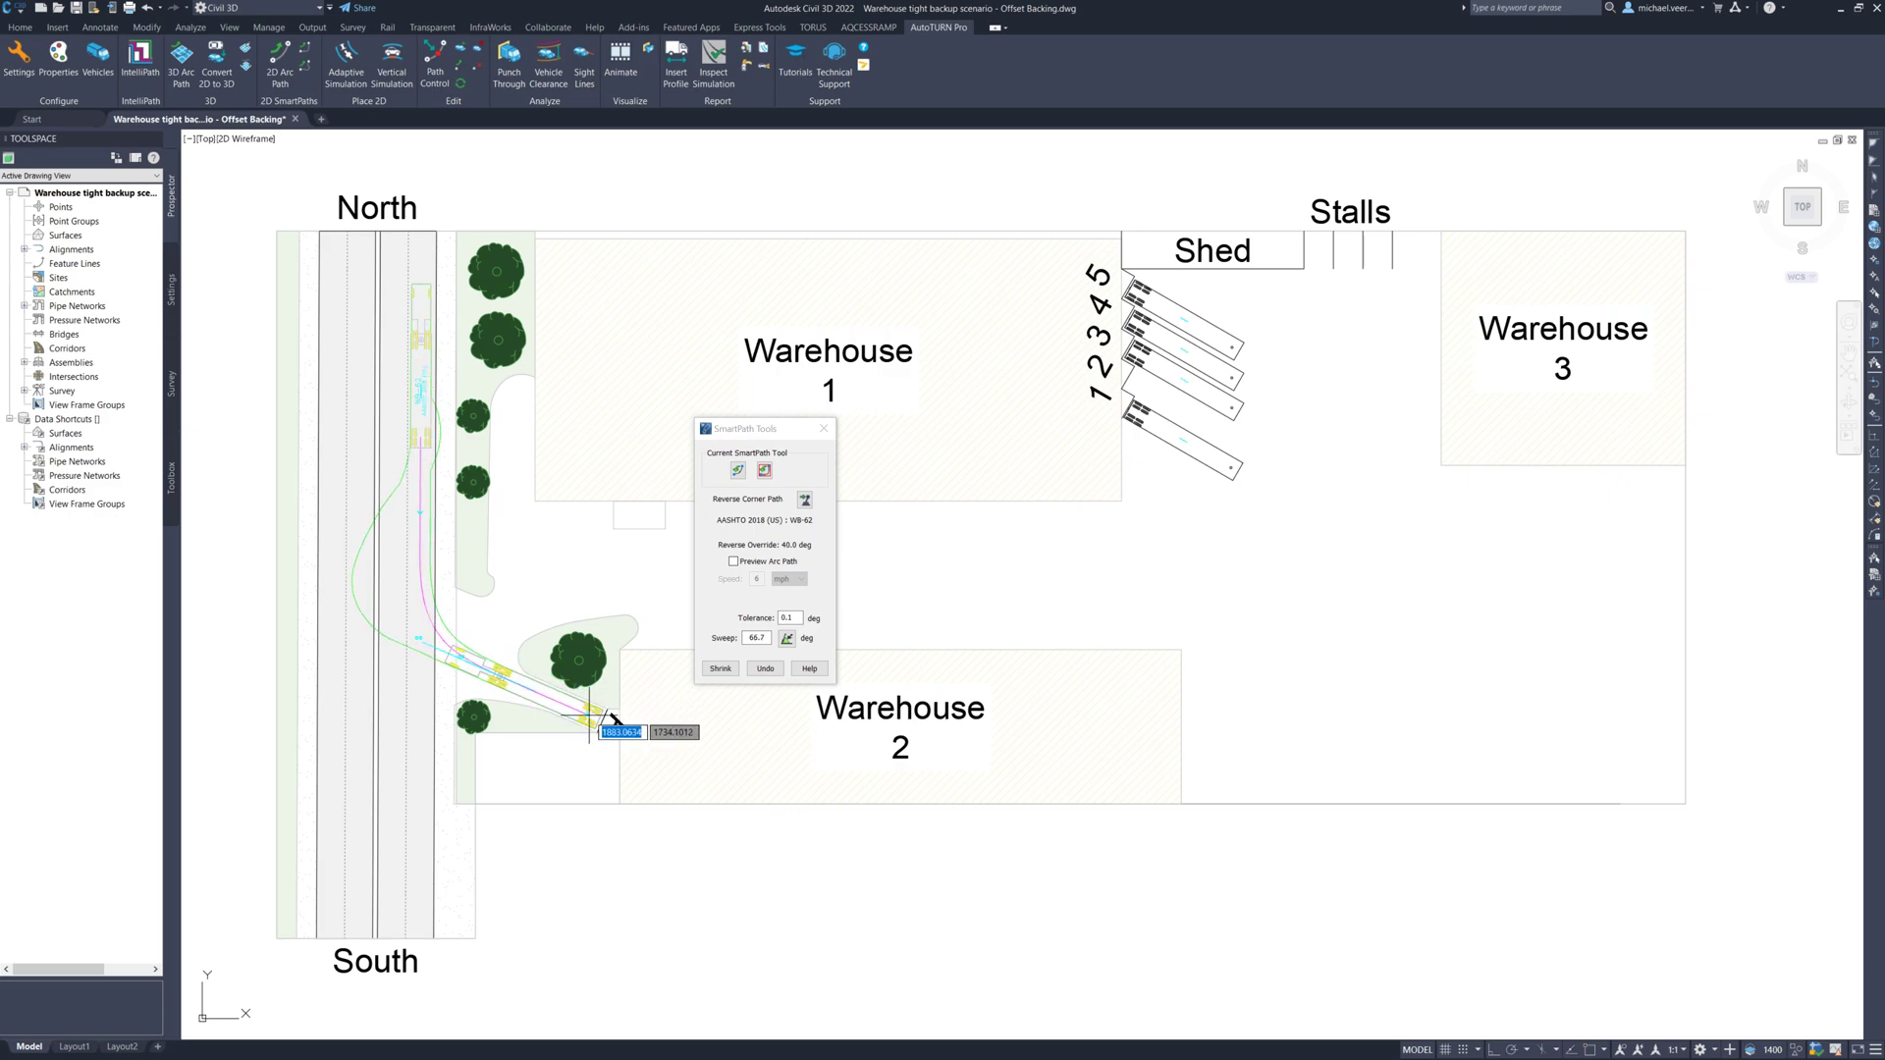
pyautogui.click(589, 715)
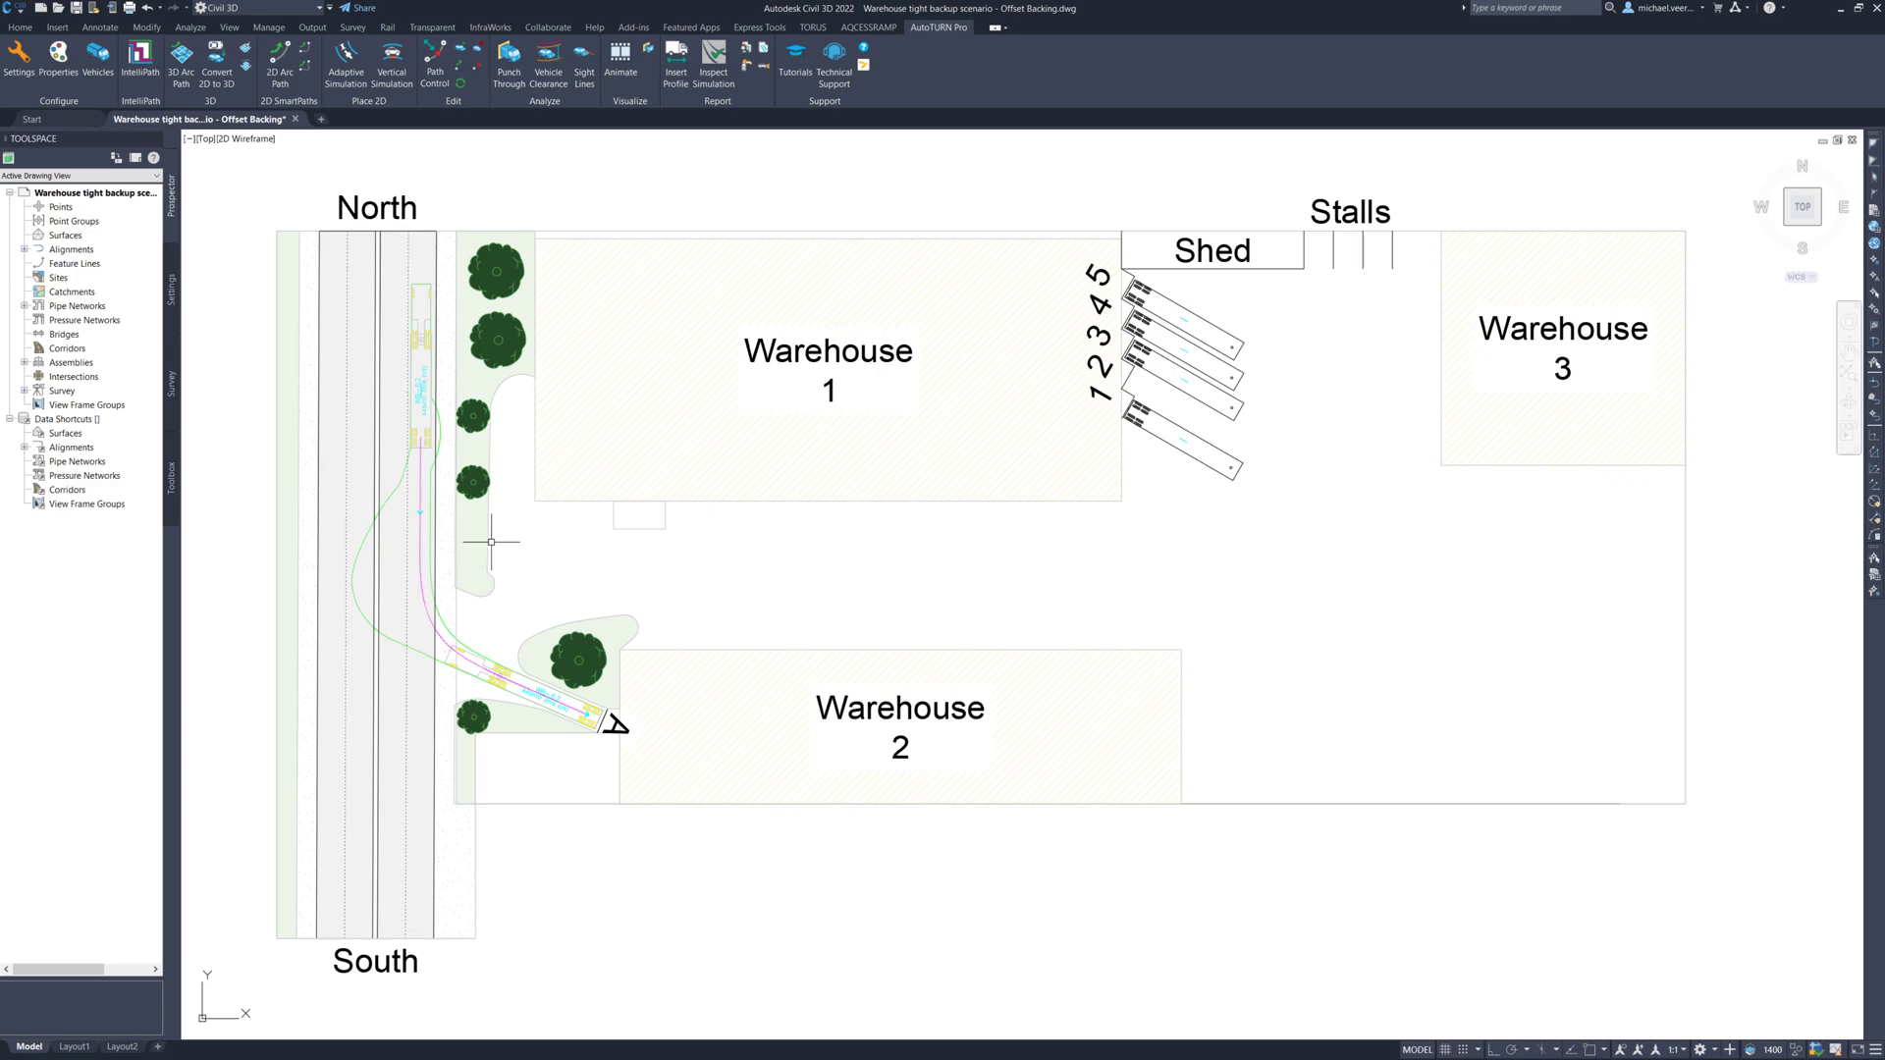
# - Replace the old swept path with a new 2D arc path WB-62 placed northbound on the road lane
pyautogui.click(423, 444)
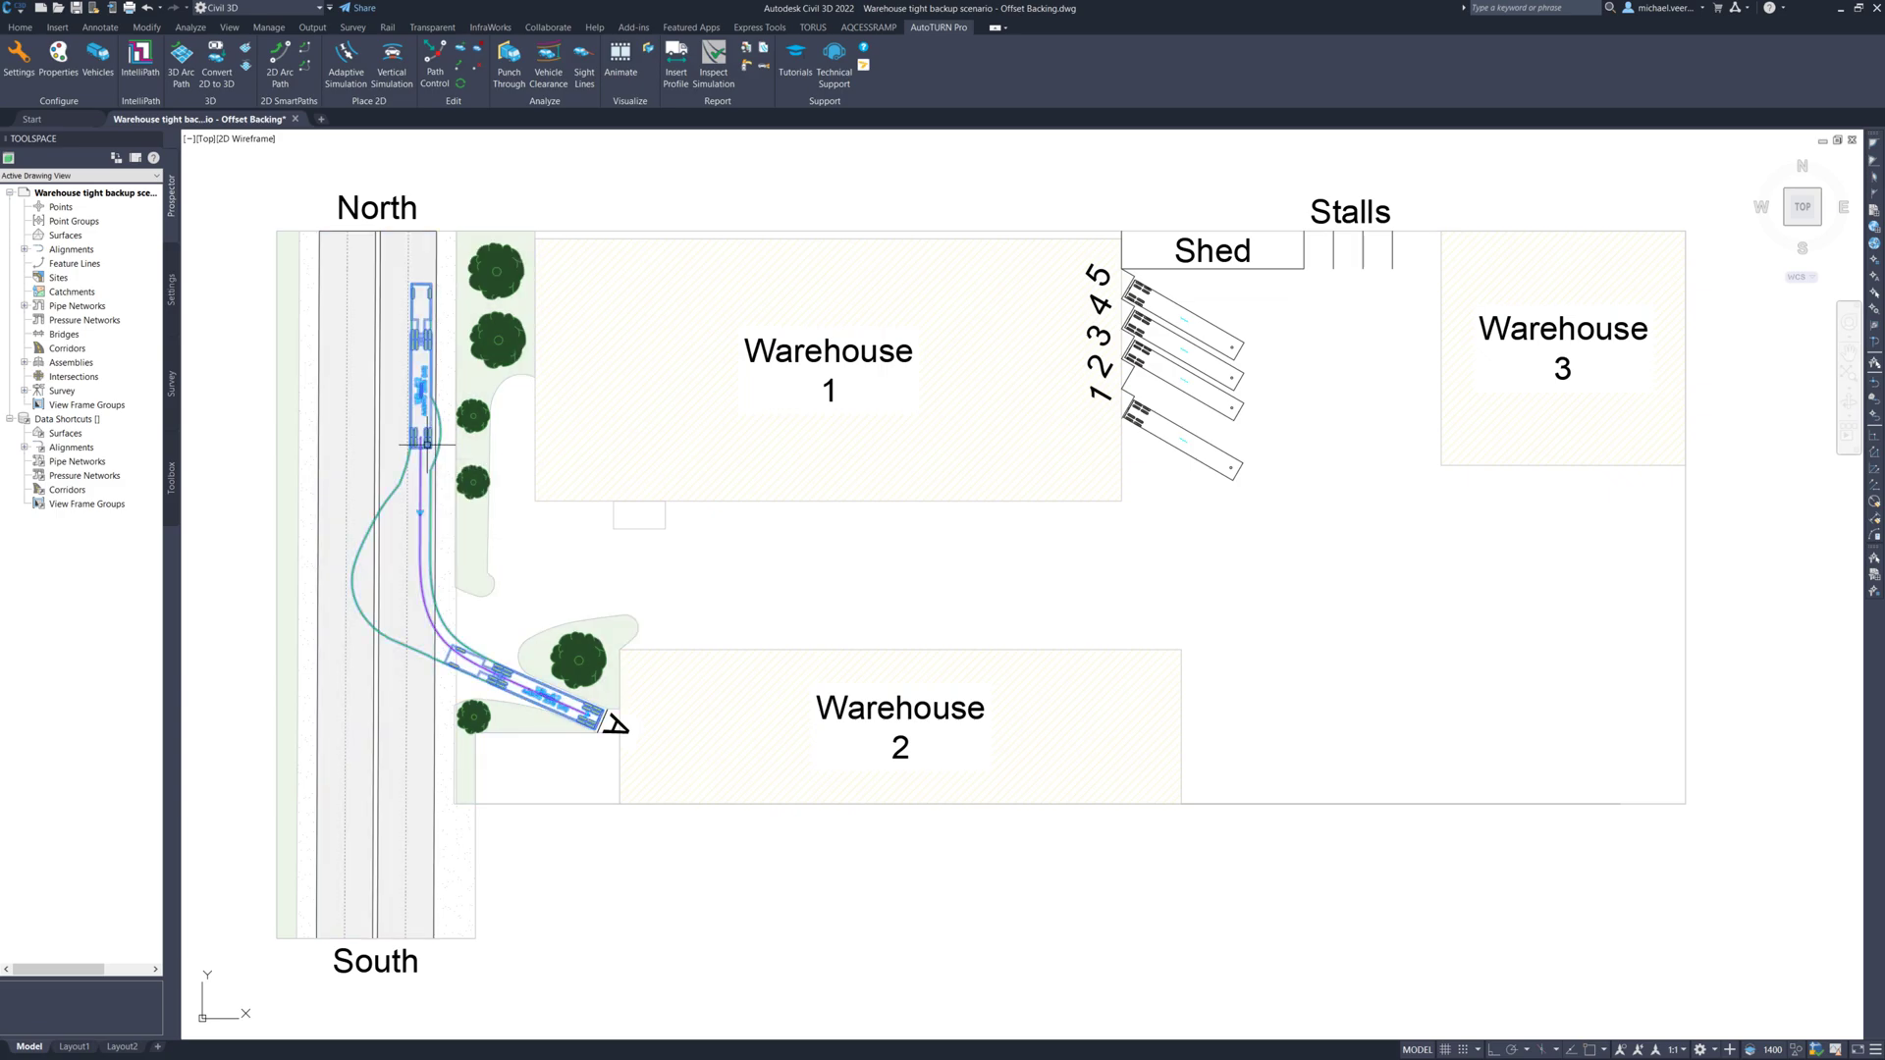
pyautogui.press('Delete')
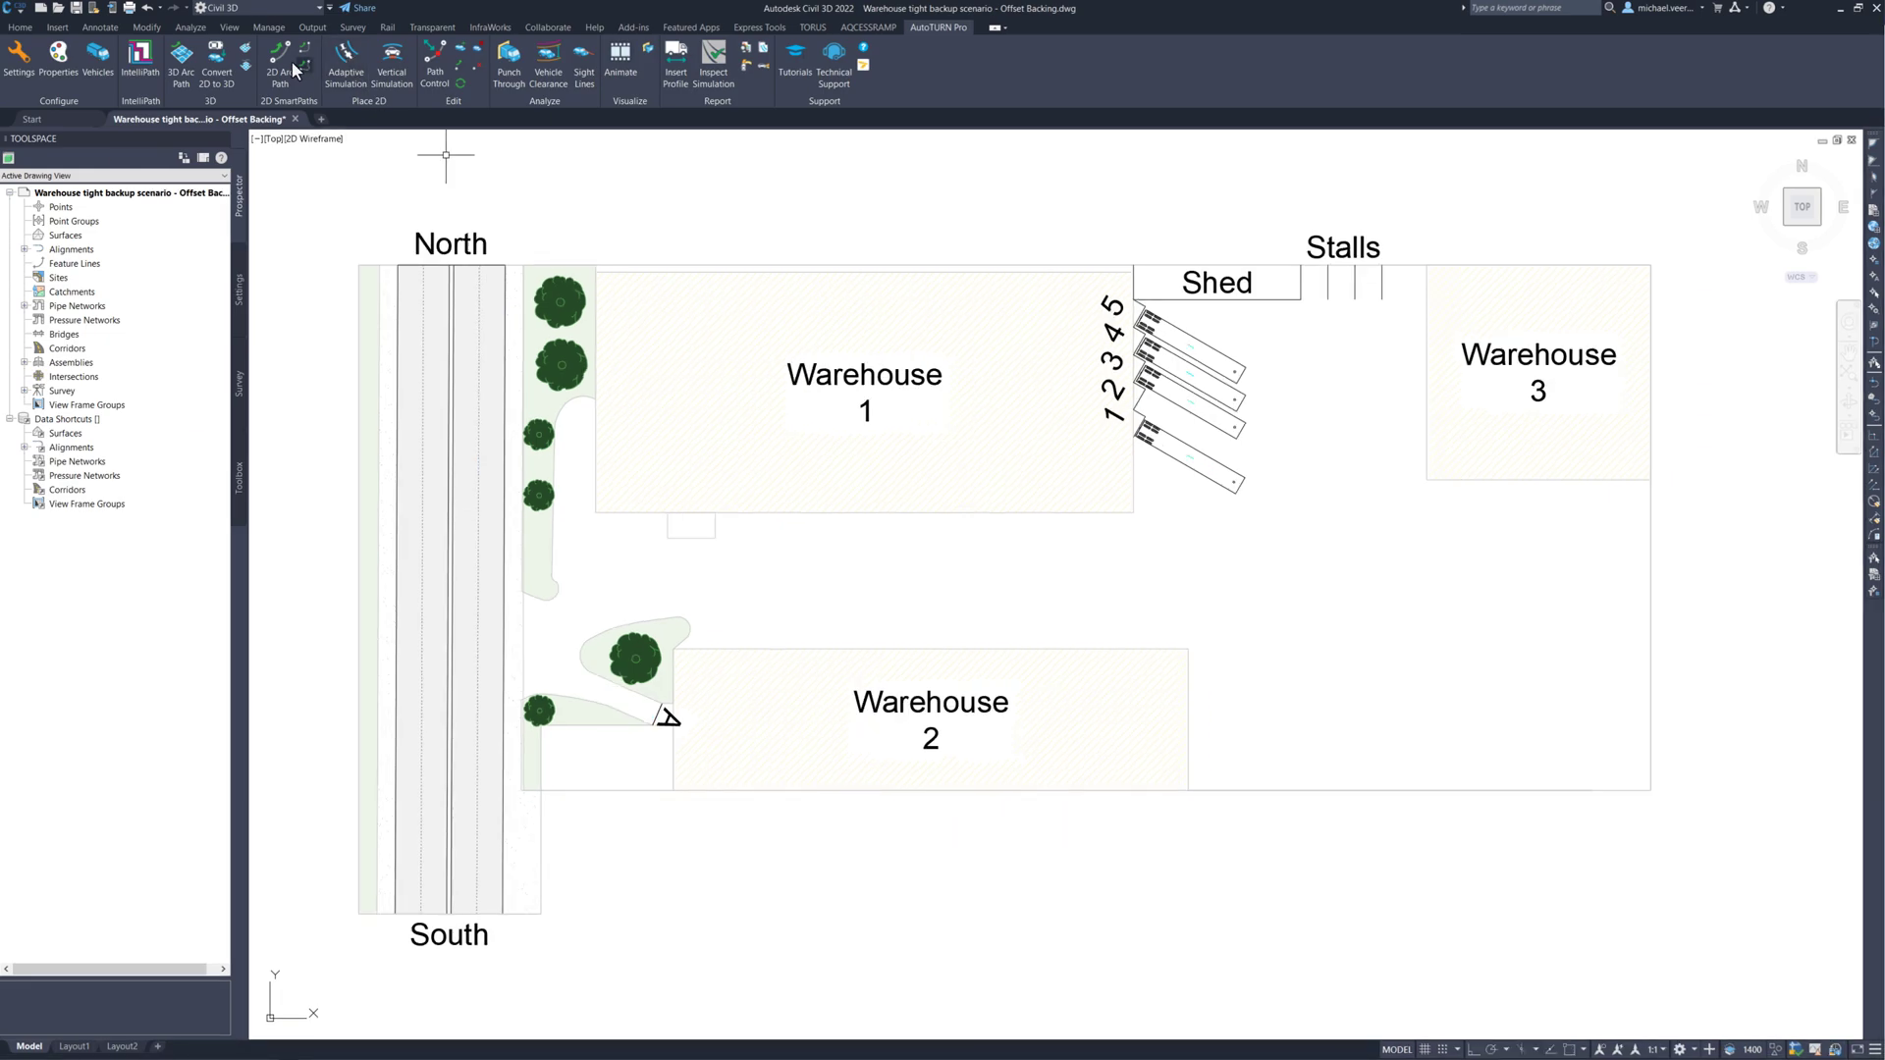
pyautogui.click(272, 68)
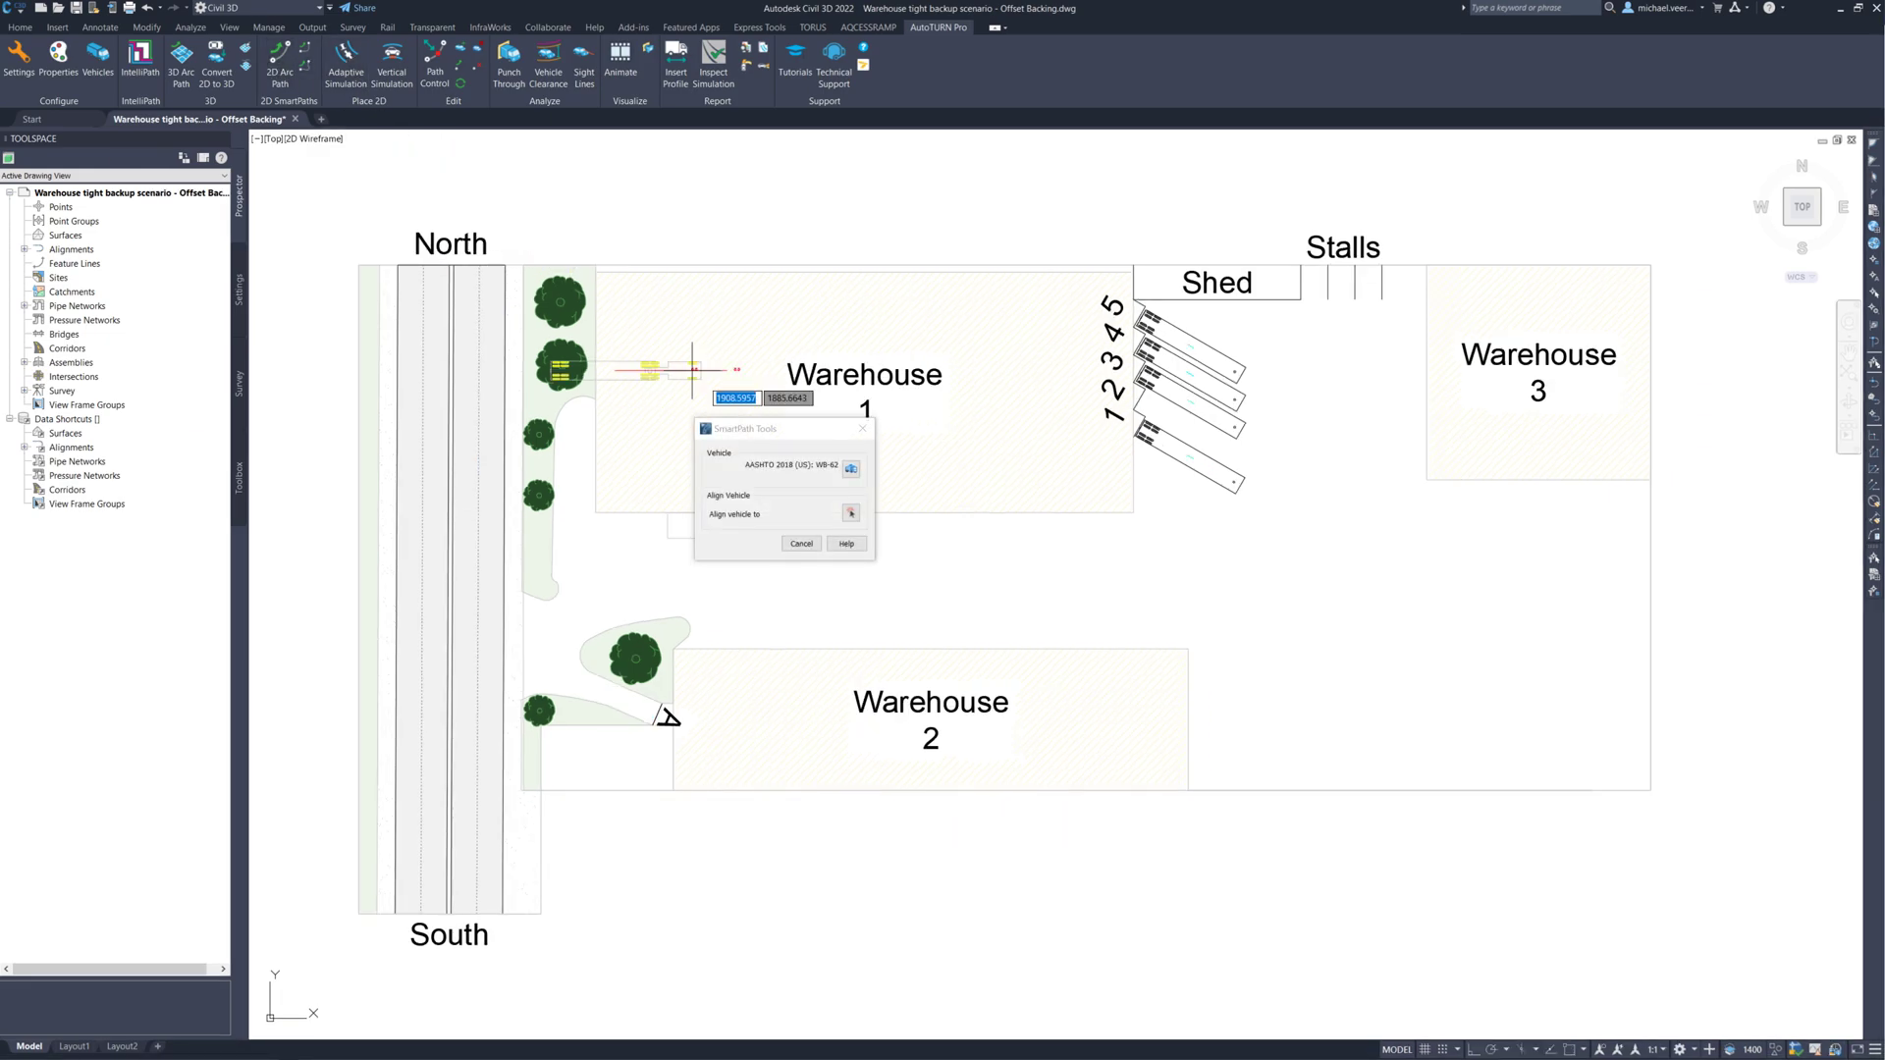
pyautogui.click(850, 513)
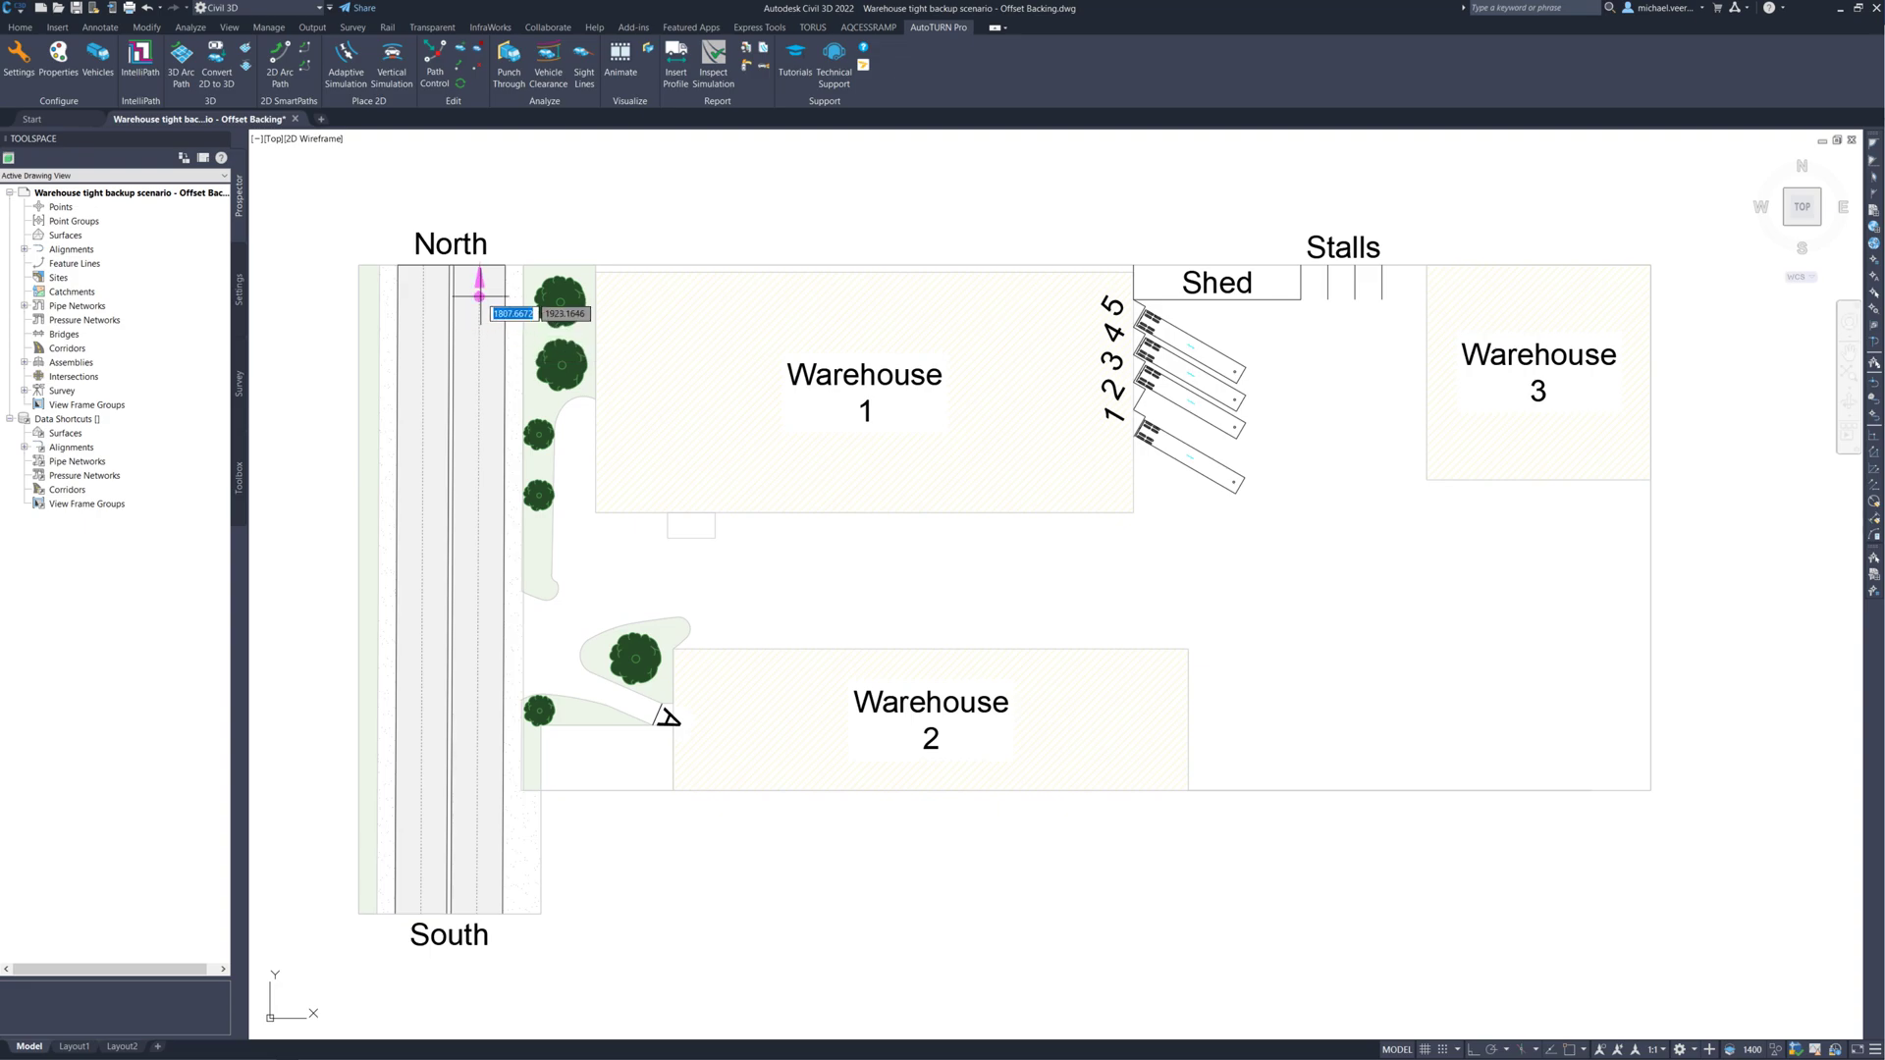
pyautogui.click(490, 289)
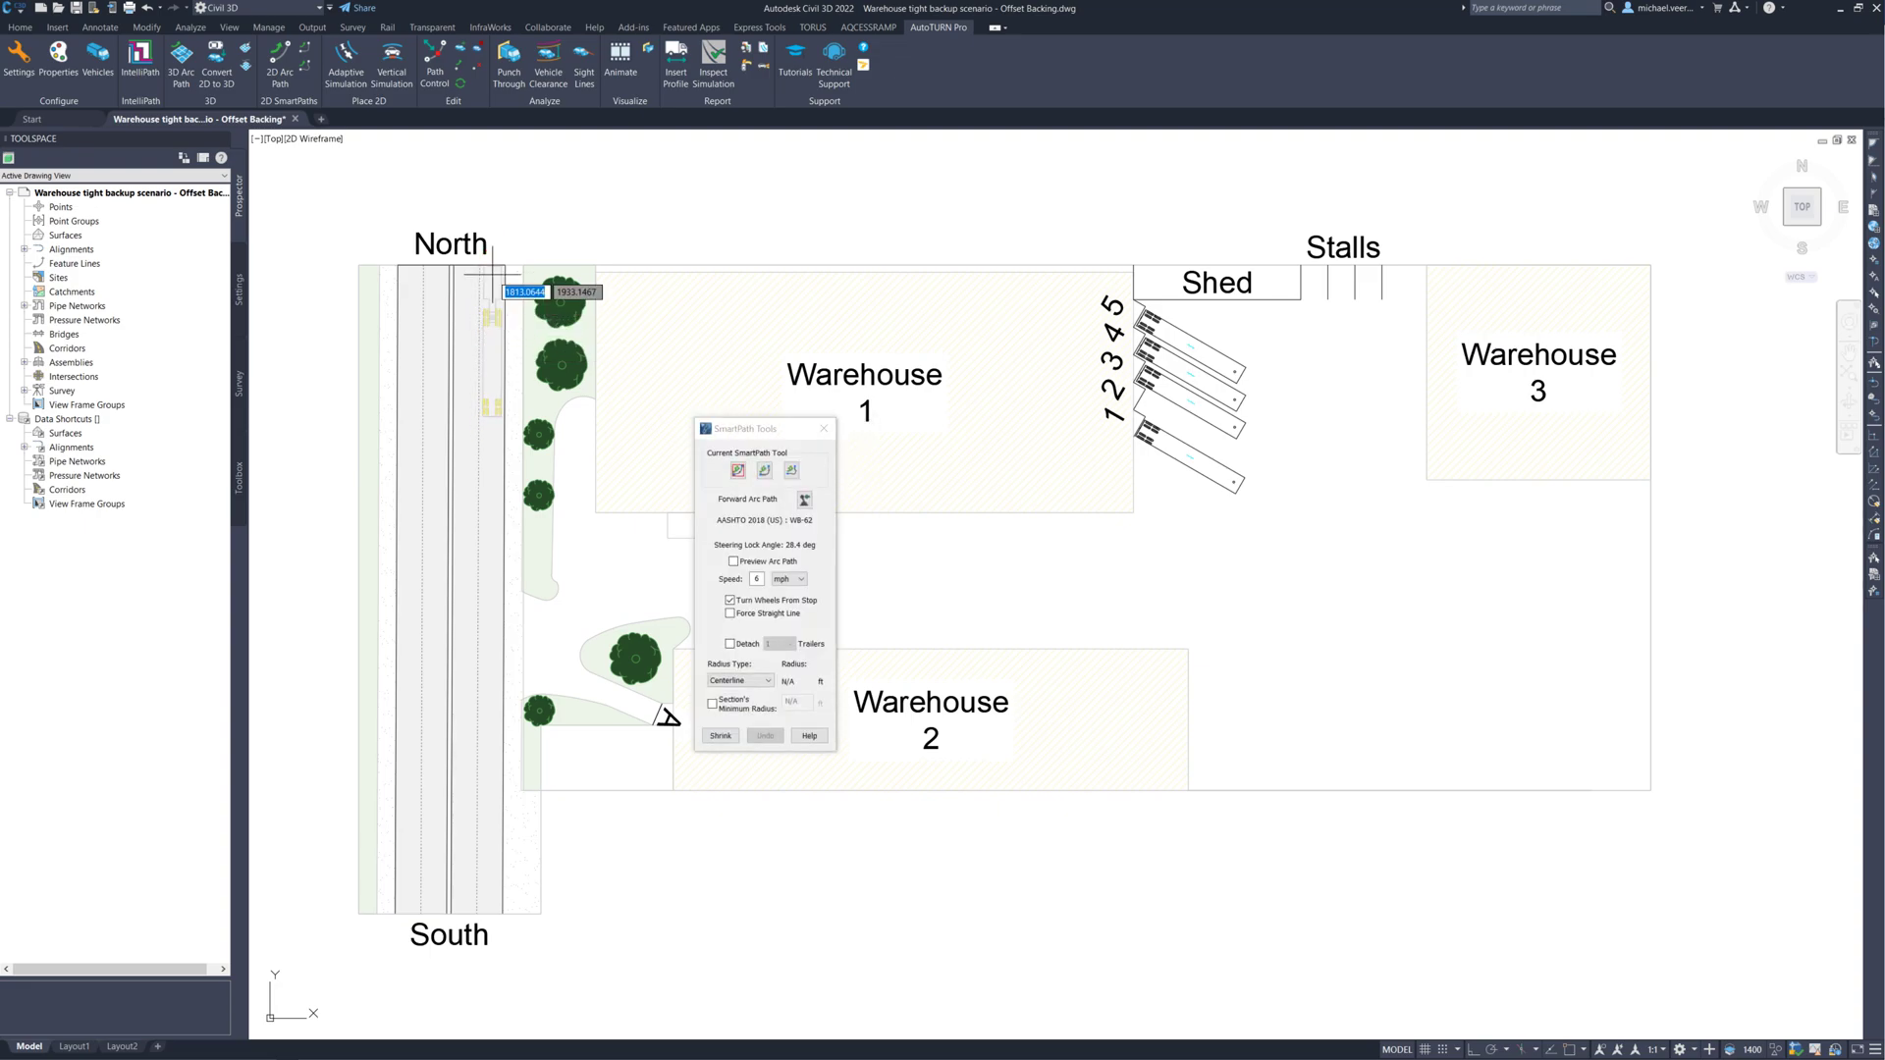
# - Reverse the WB-62 in a forced straight leg down the lane, then return to arc mode
pyautogui.click(805, 501)
pyautogui.click(731, 627)
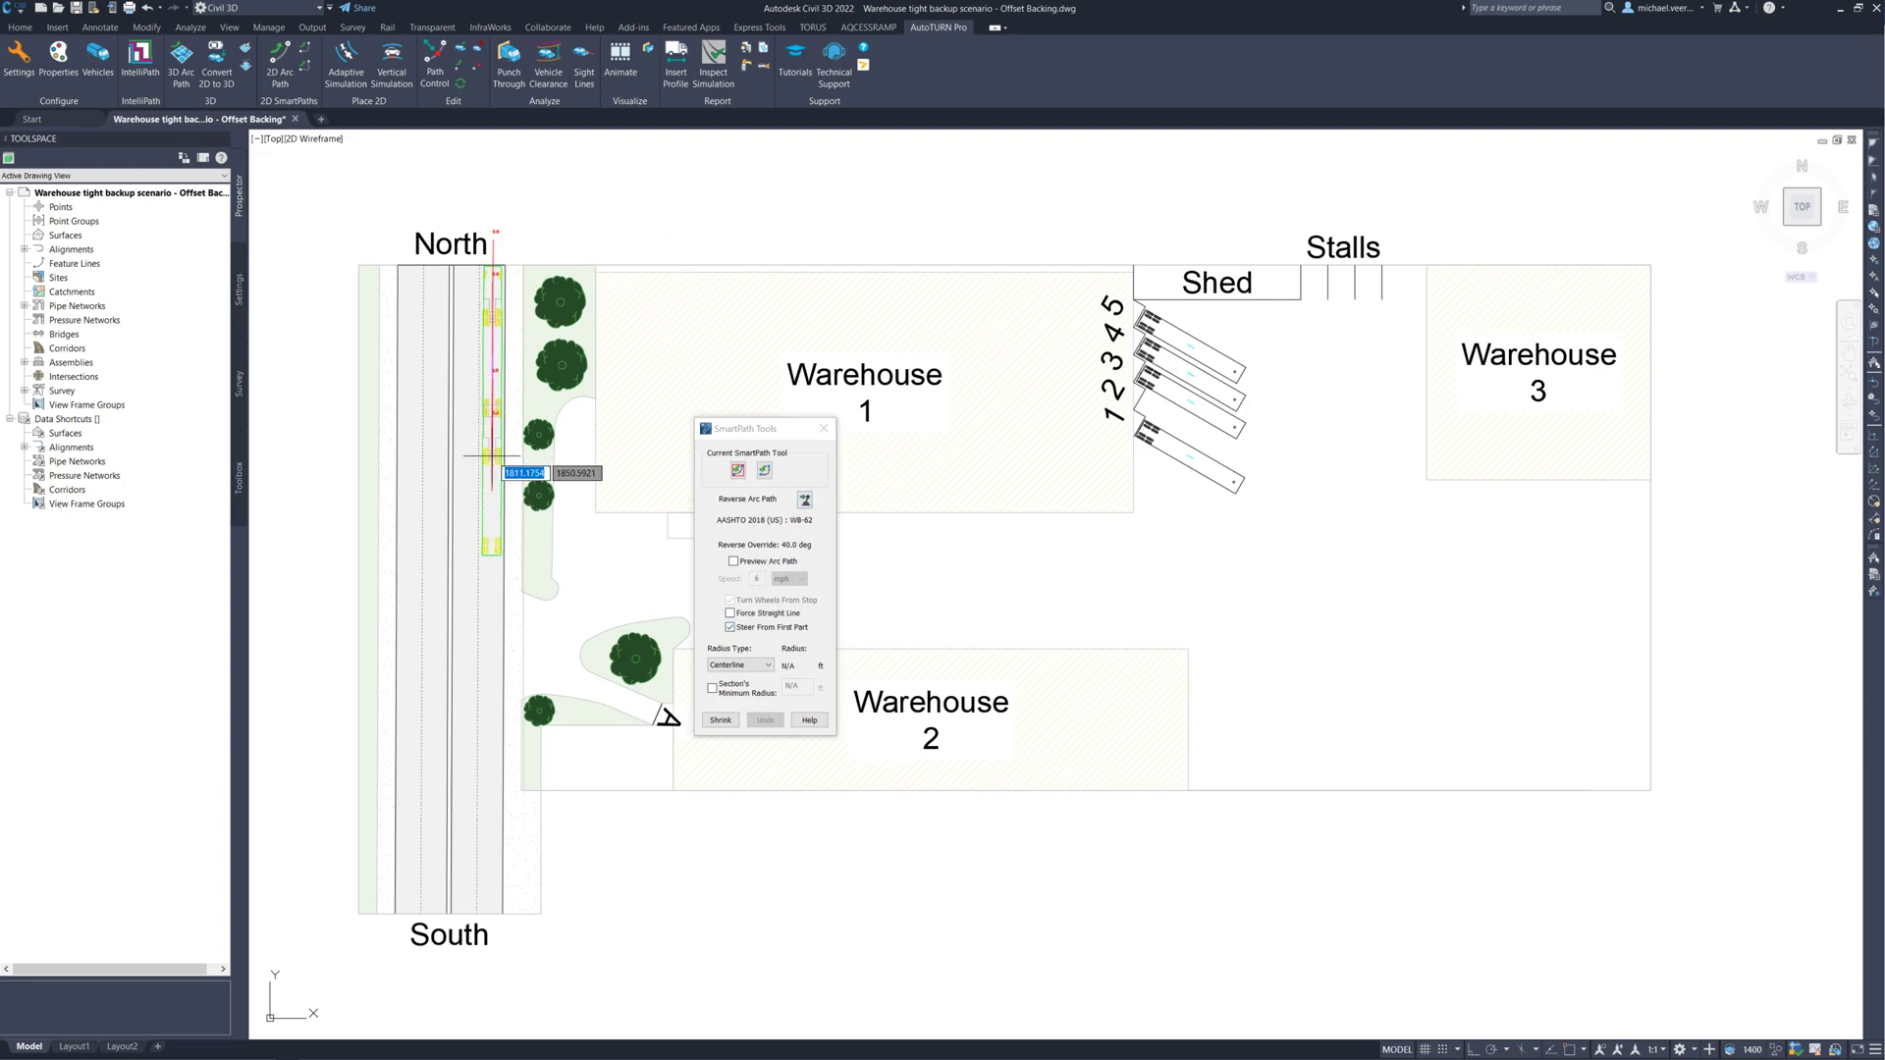
pyautogui.click(730, 612)
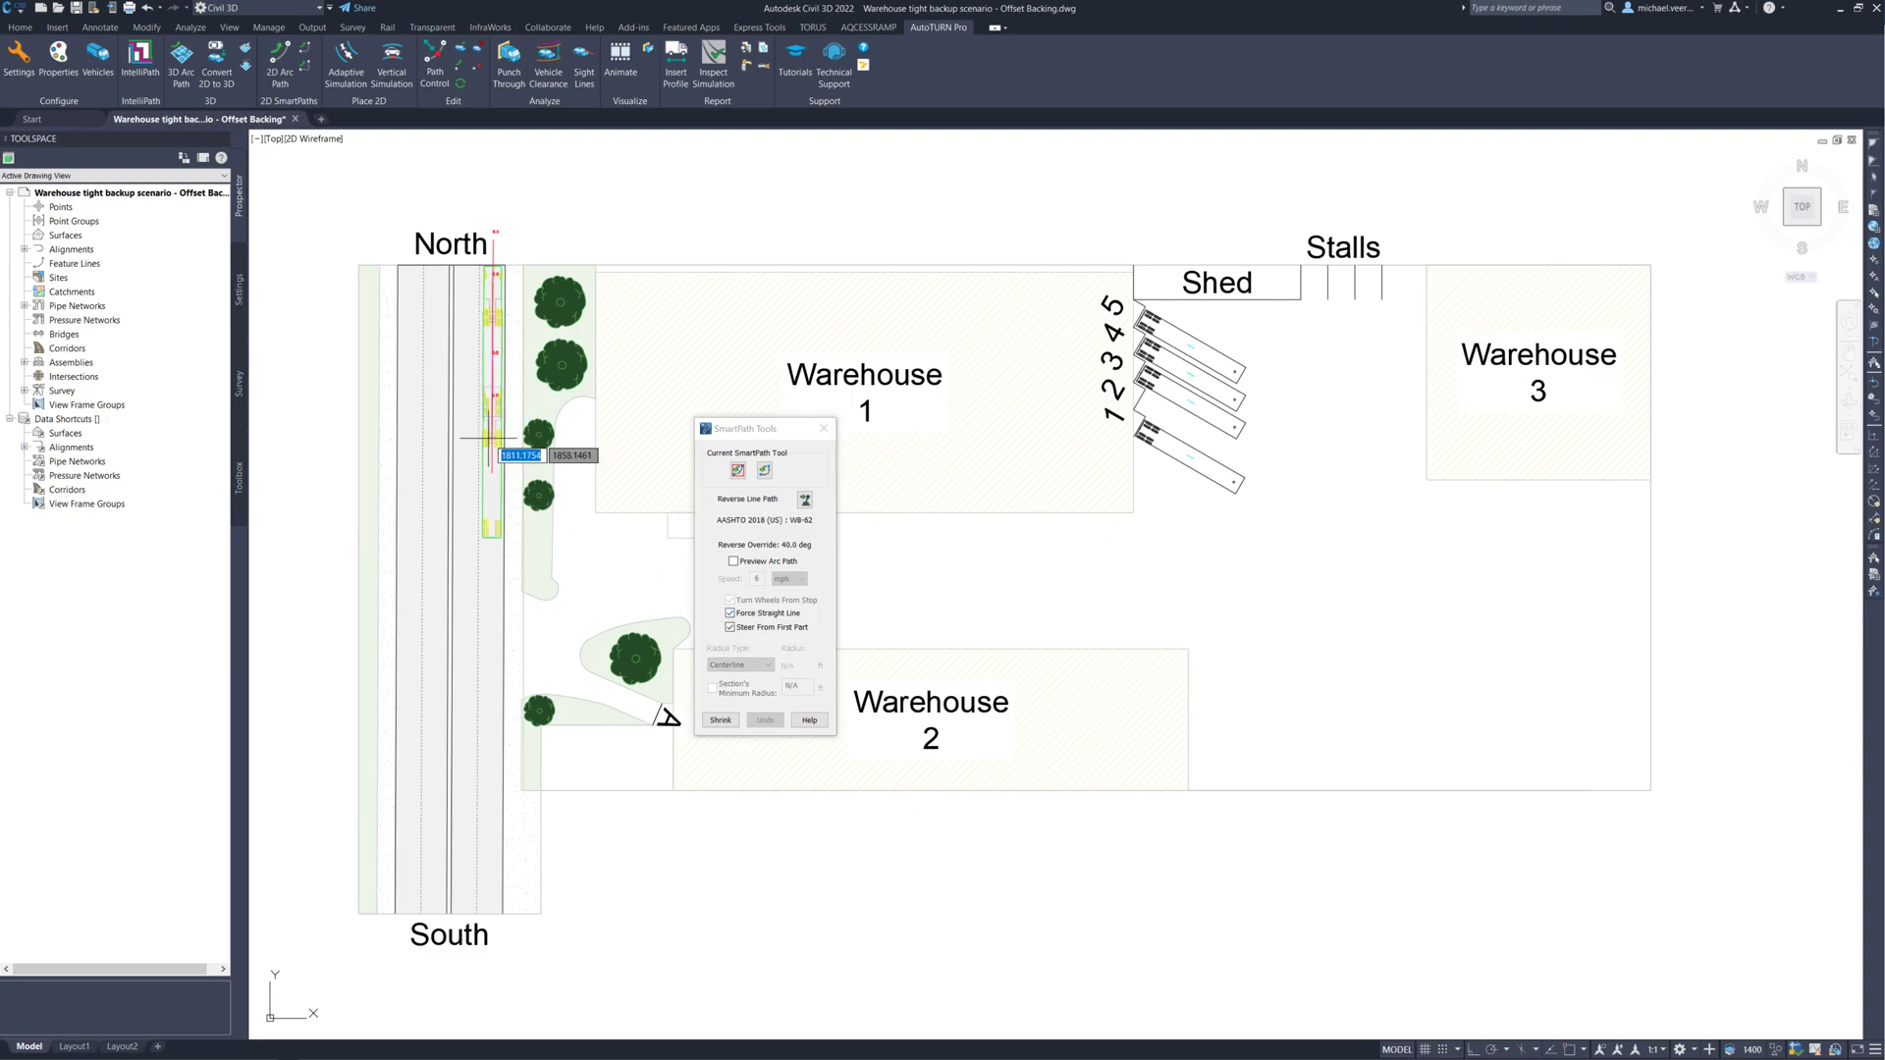
pyautogui.click(490, 438)
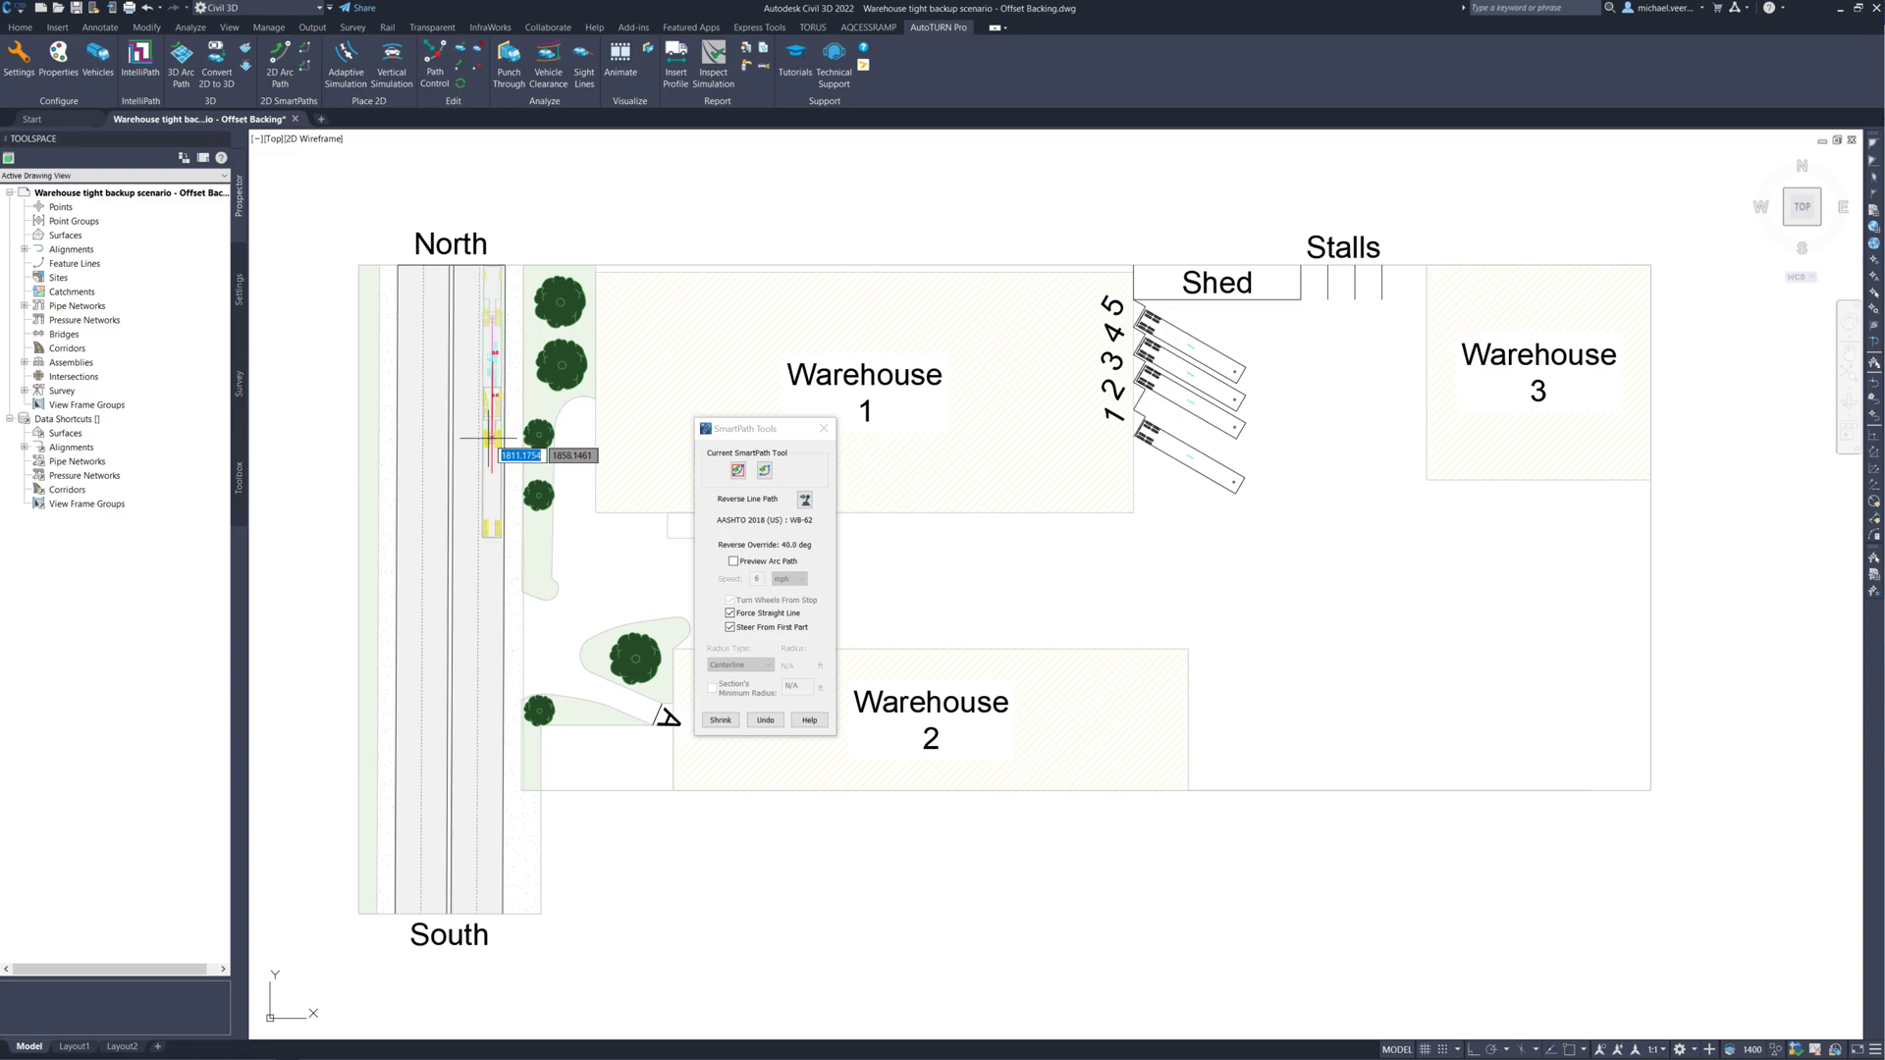
pyautogui.click(728, 601)
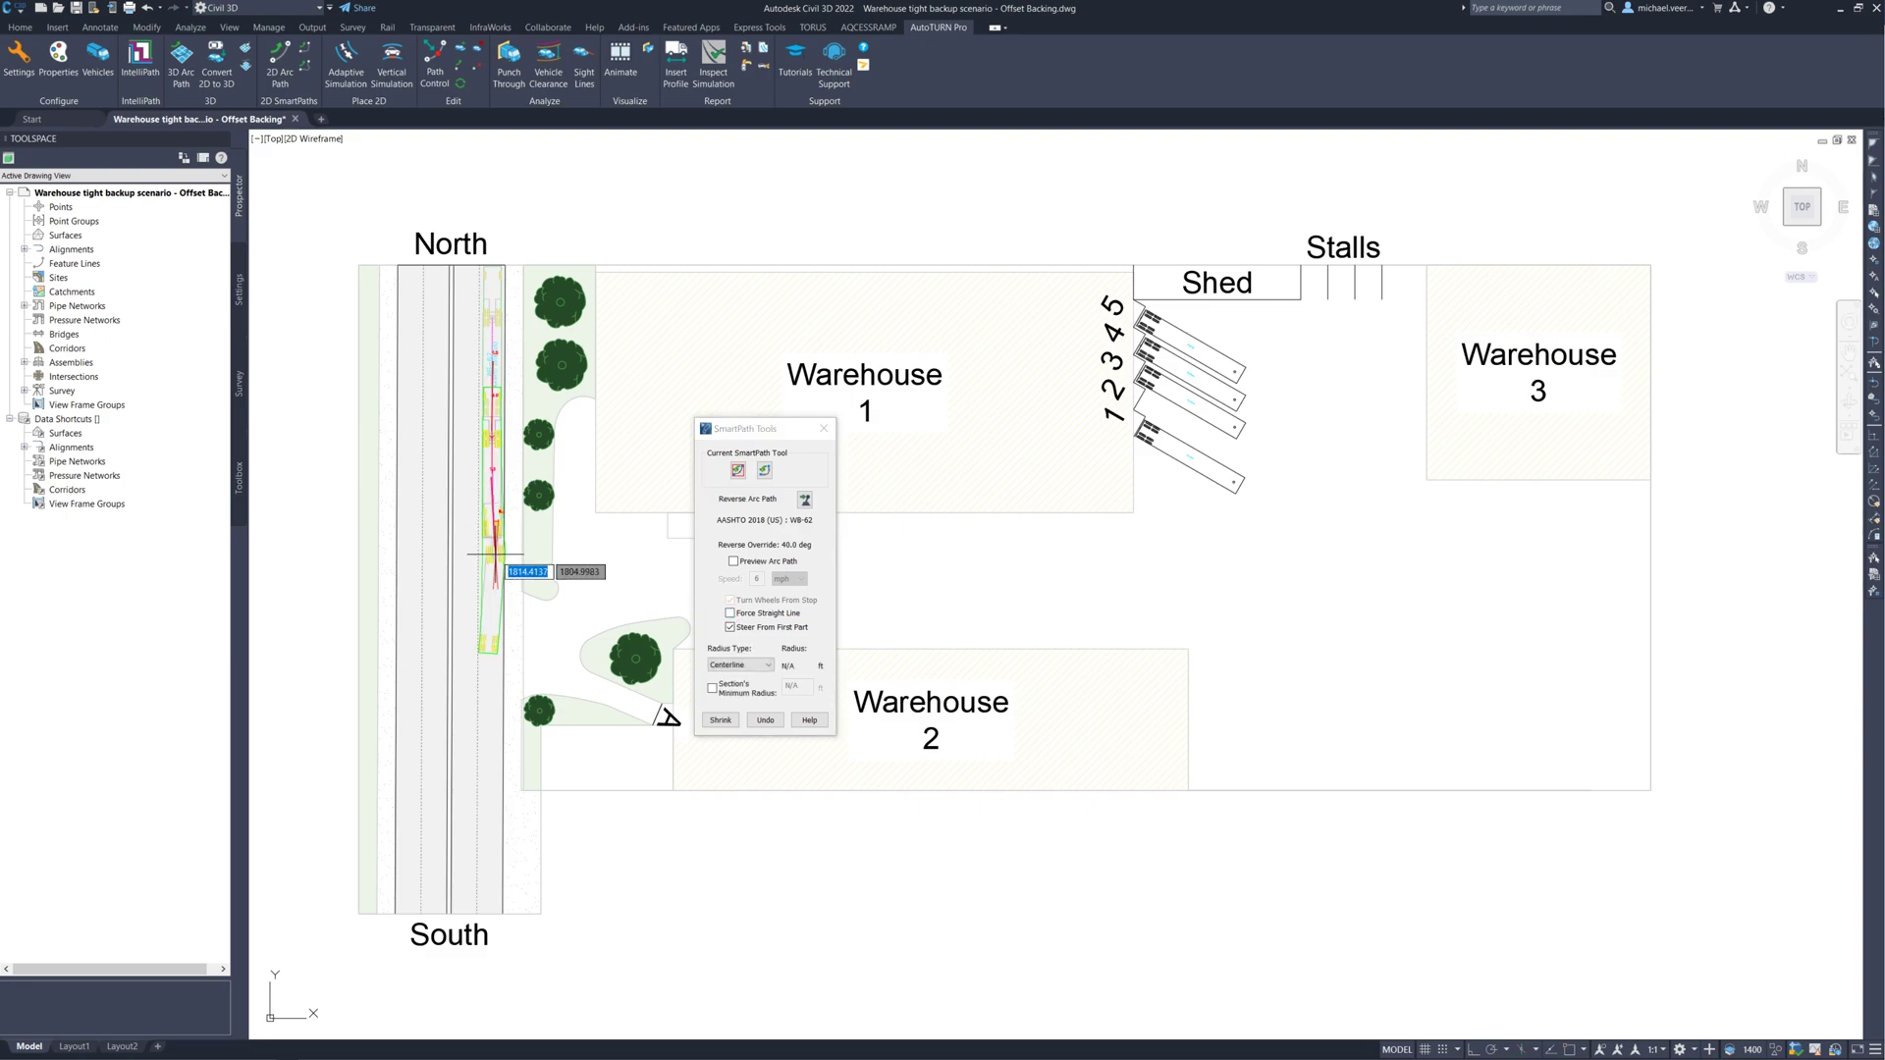
# - Extend the WB-62 with a reverse arc leg south along the road
pyautogui.scroll(1, 496, 580)
pyautogui.scroll(3, 496, 580)
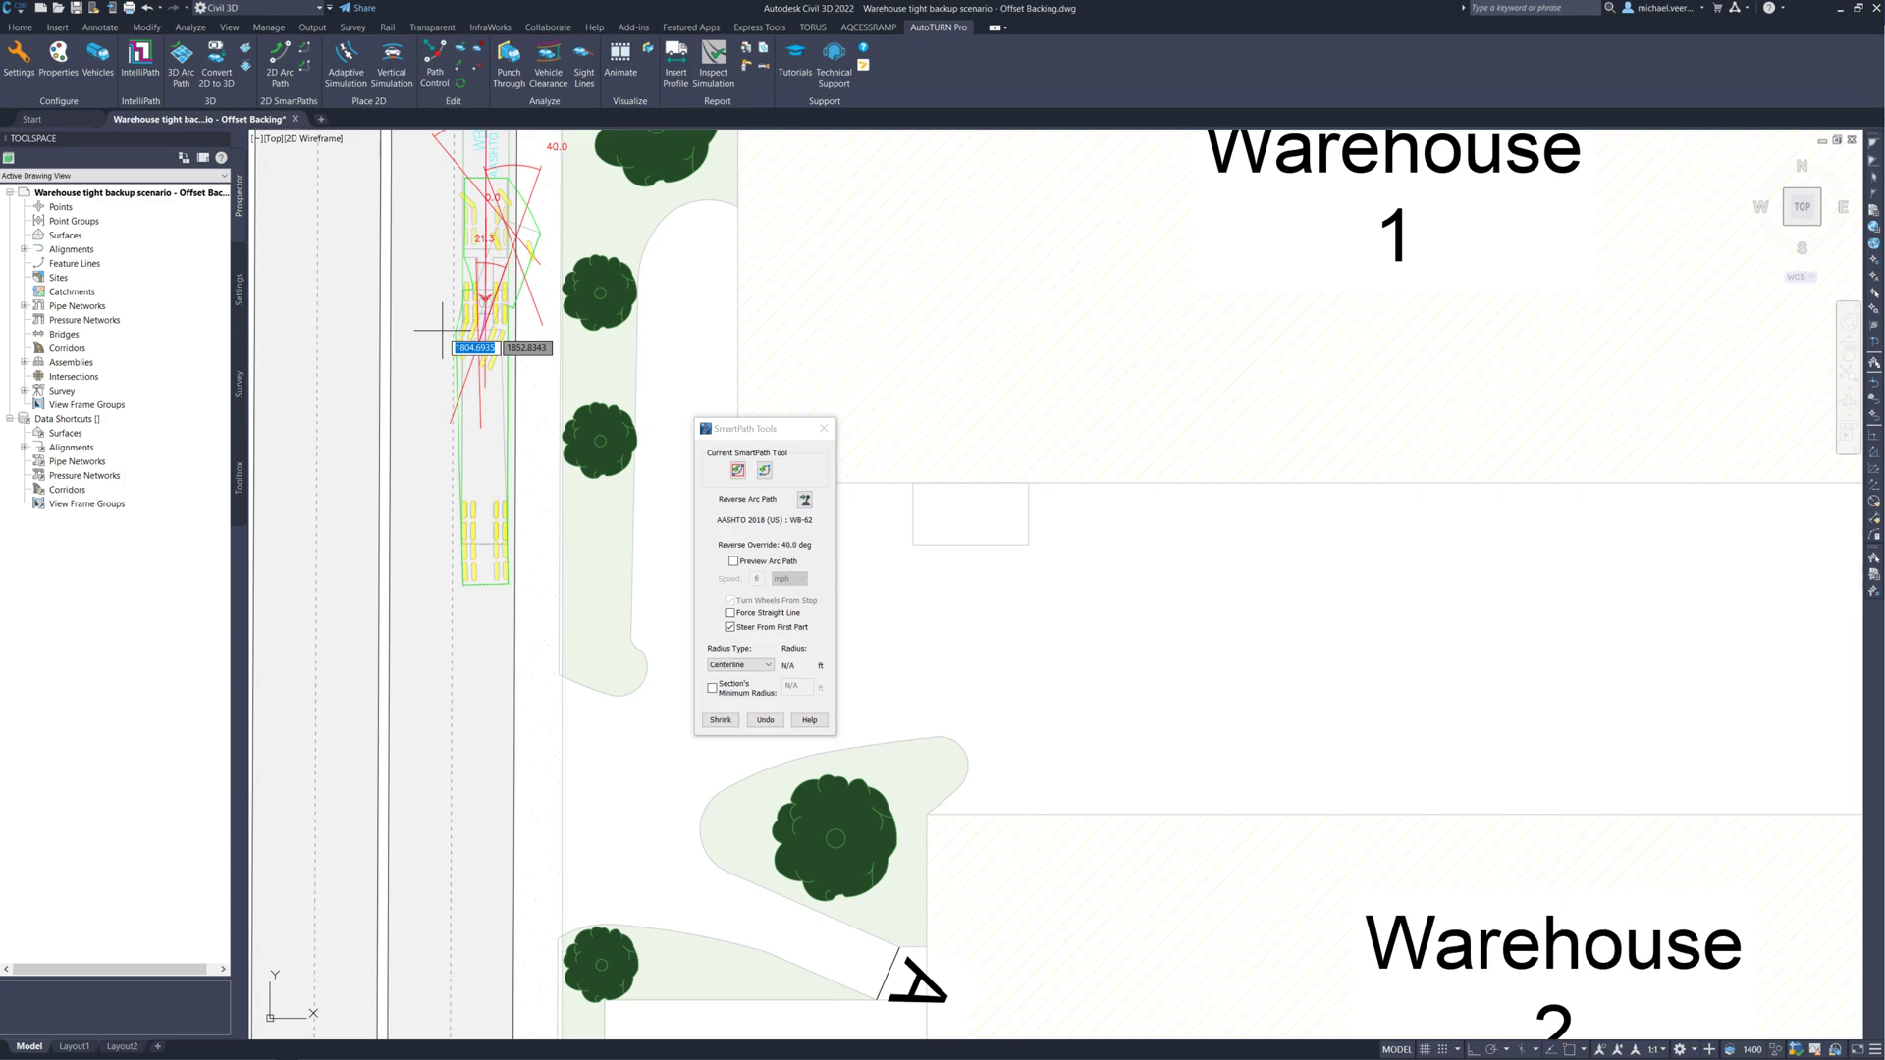
pyautogui.moveTo(437, 335); pyautogui.dragTo(420, 400, button='middle')
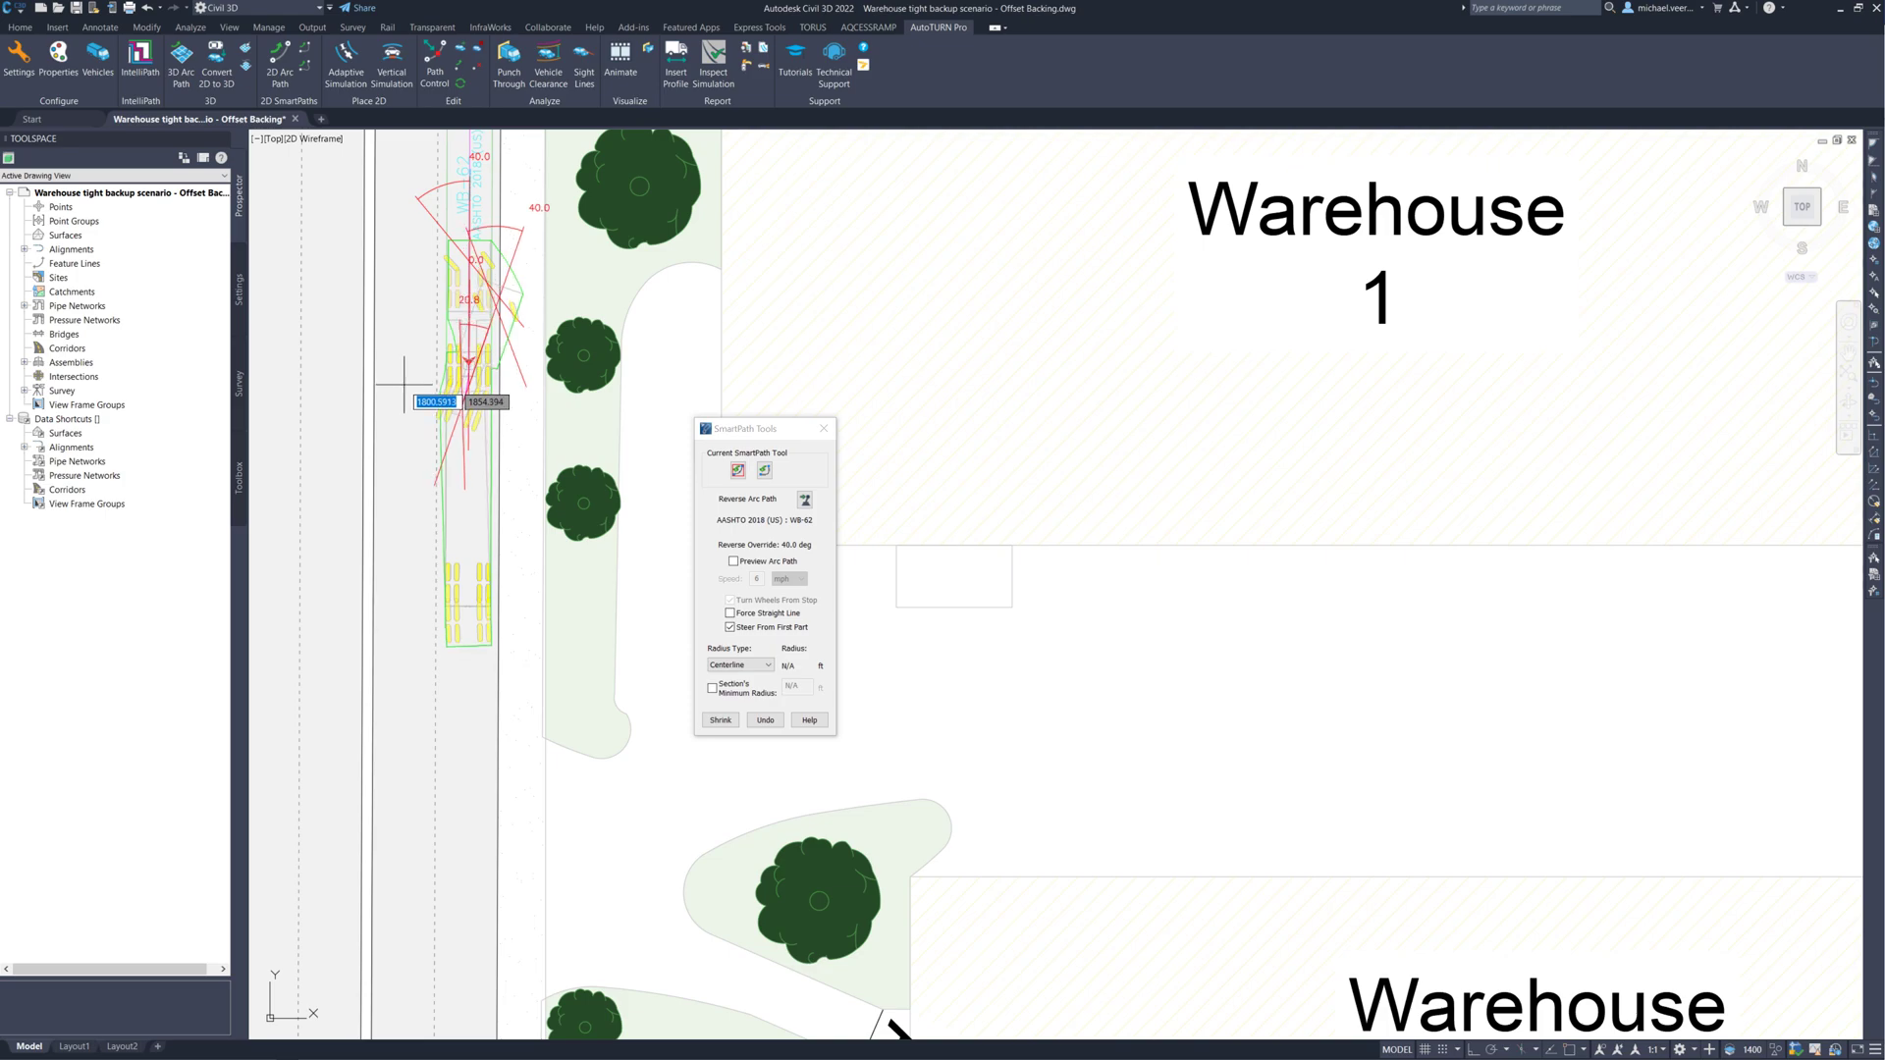
pyautogui.click(403, 384)
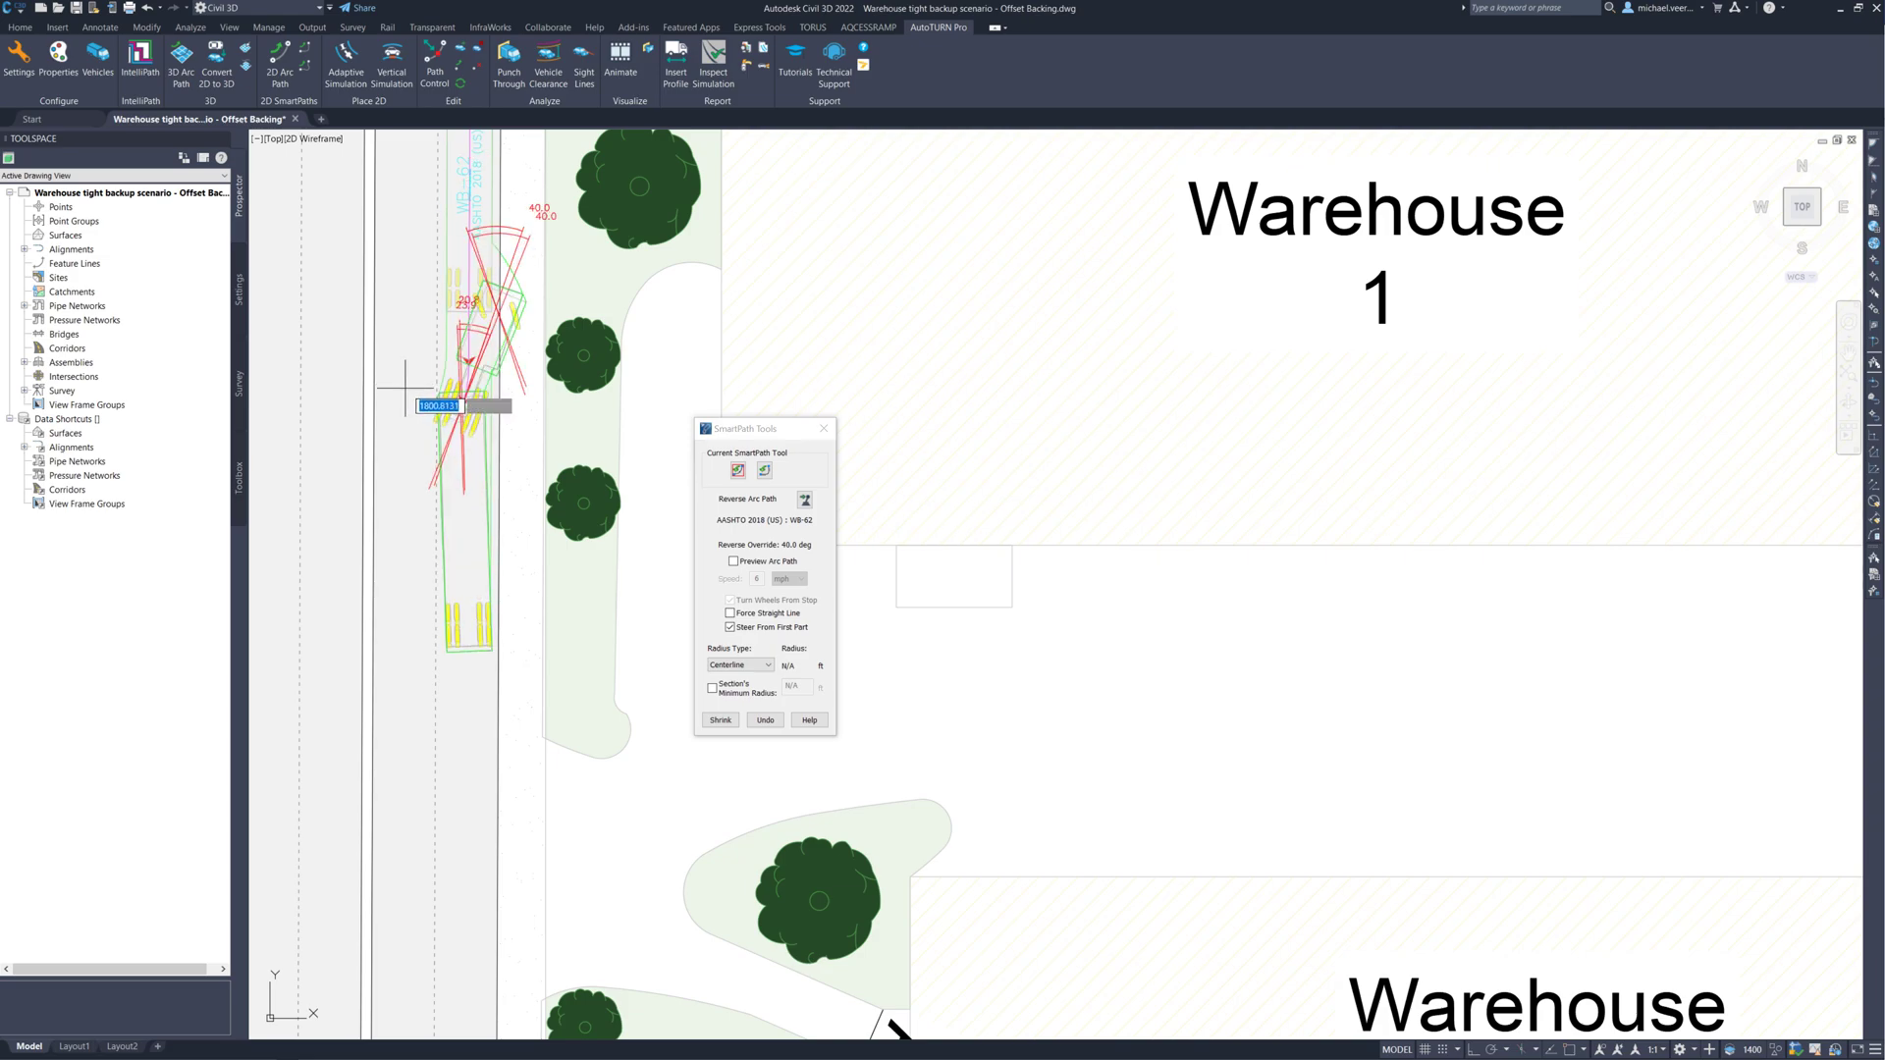
# - Add a straight reverse leg across the road, then a 40.0° arc toward the Warehouse 2 driveway
pyautogui.click(729, 613)
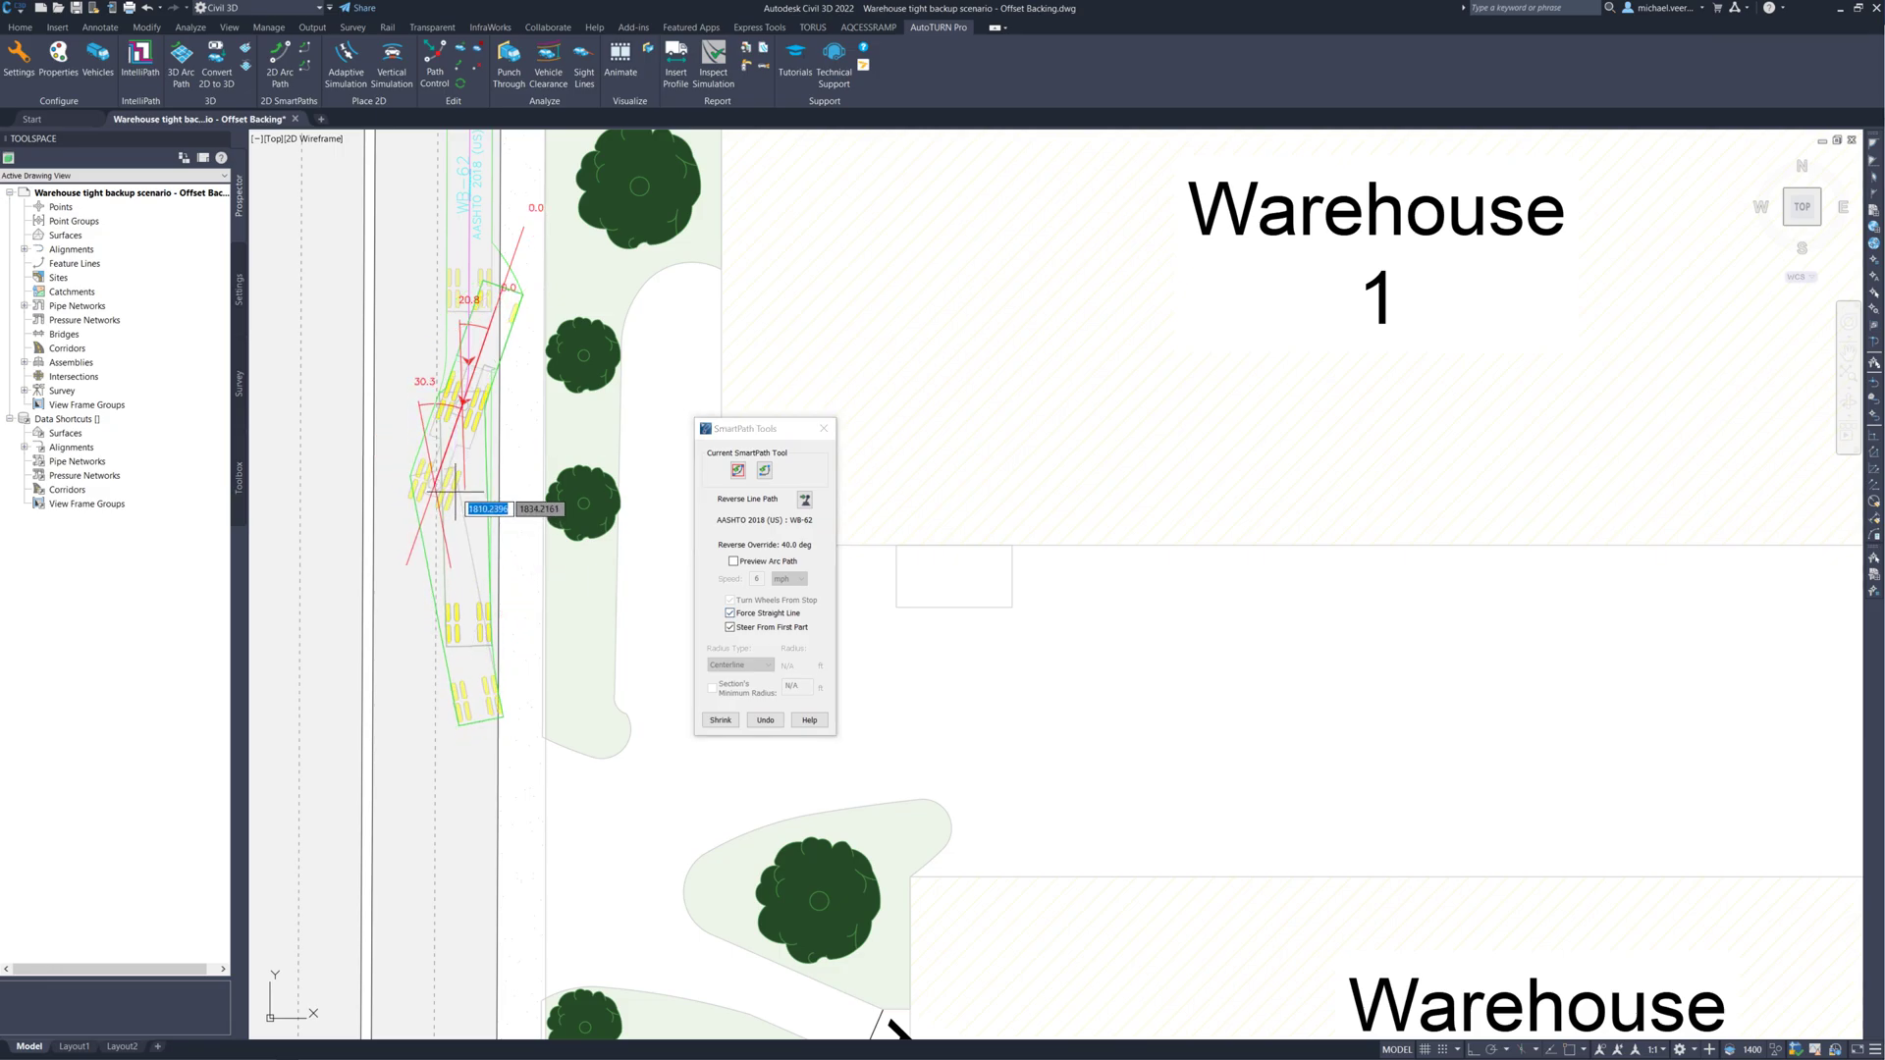
pyautogui.click(454, 491)
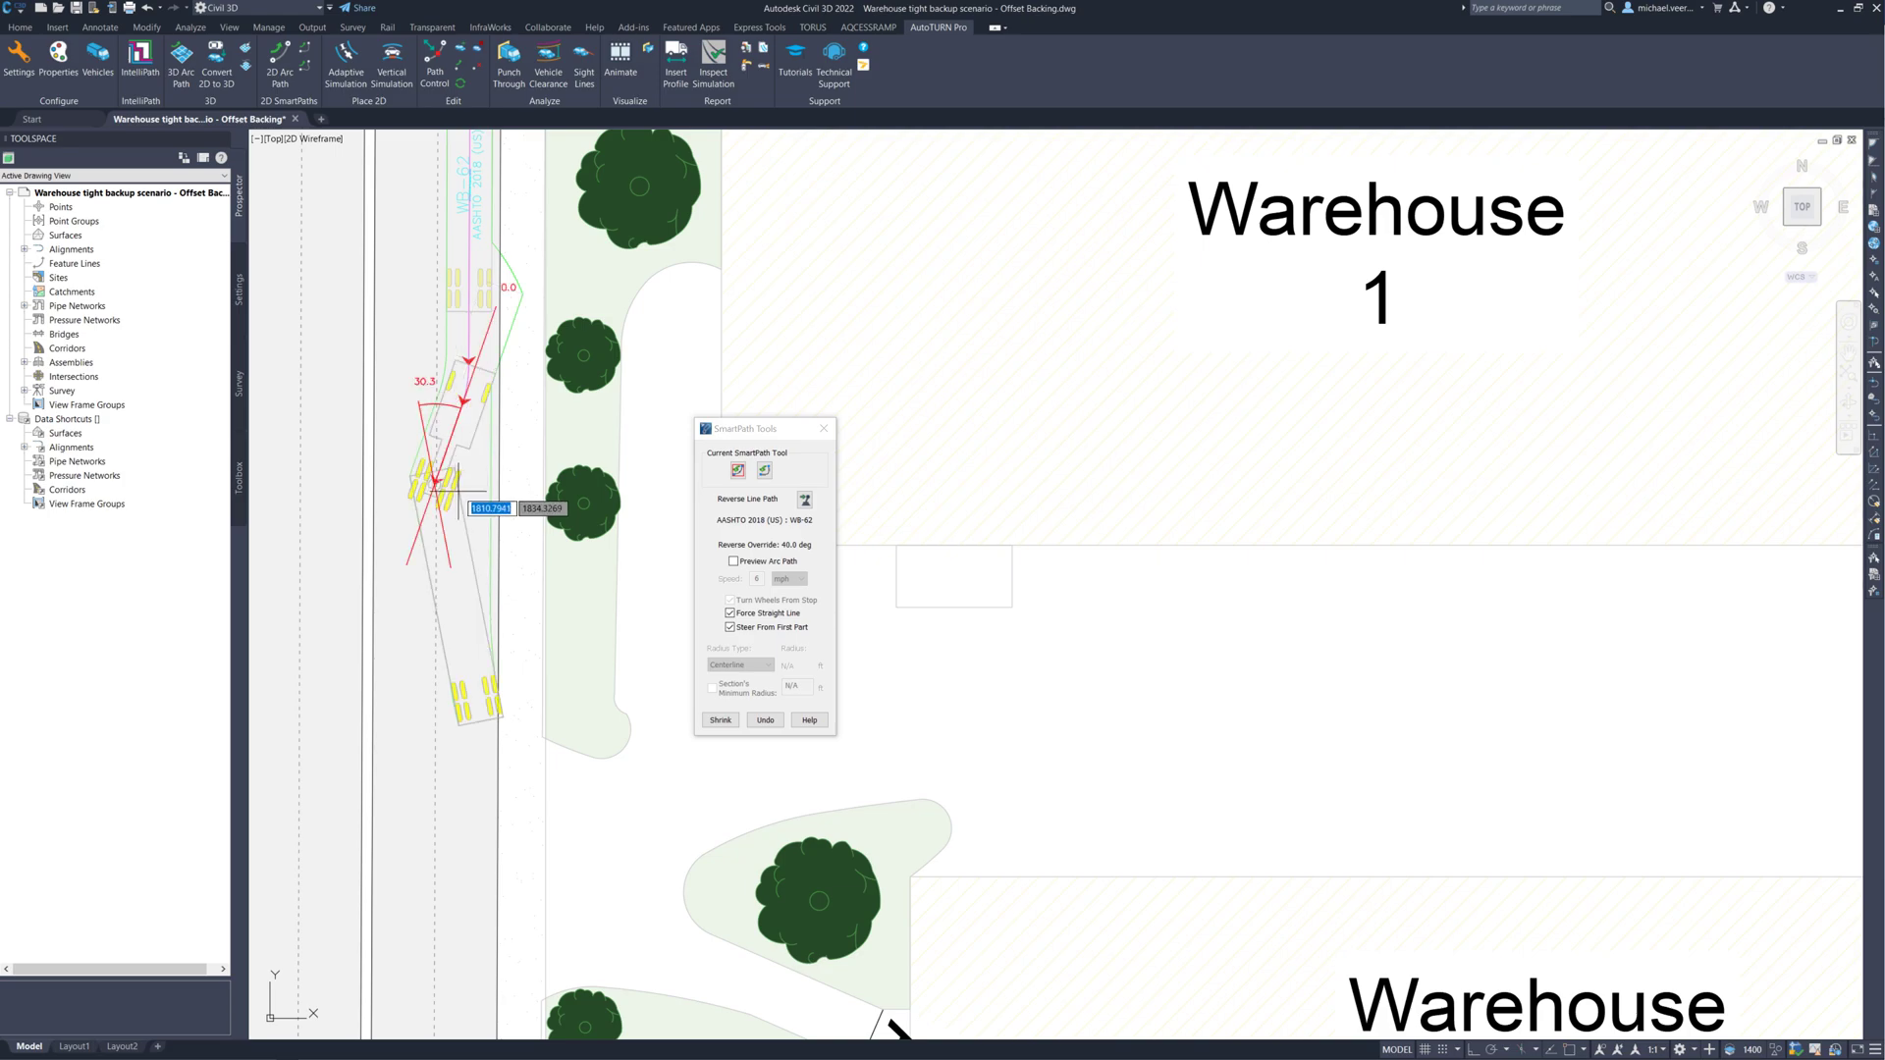
pyautogui.click(730, 613)
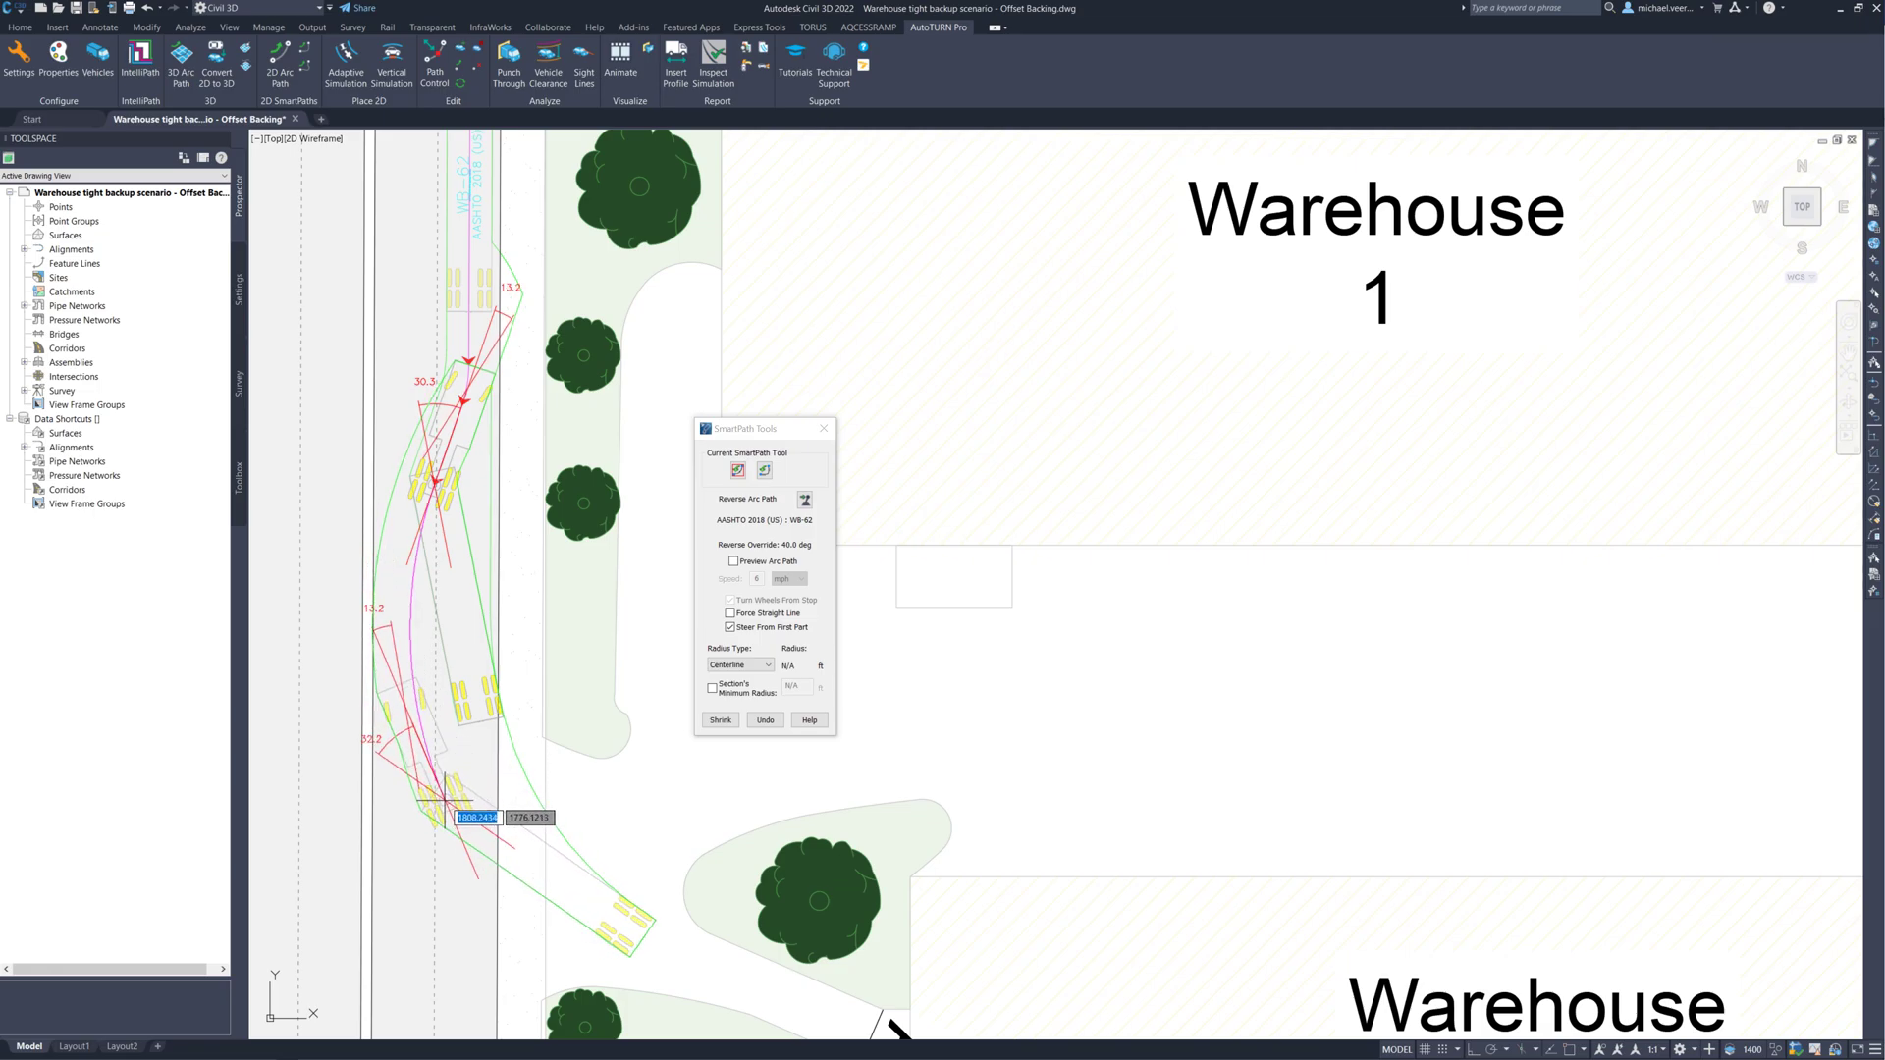
pyautogui.click(443, 803)
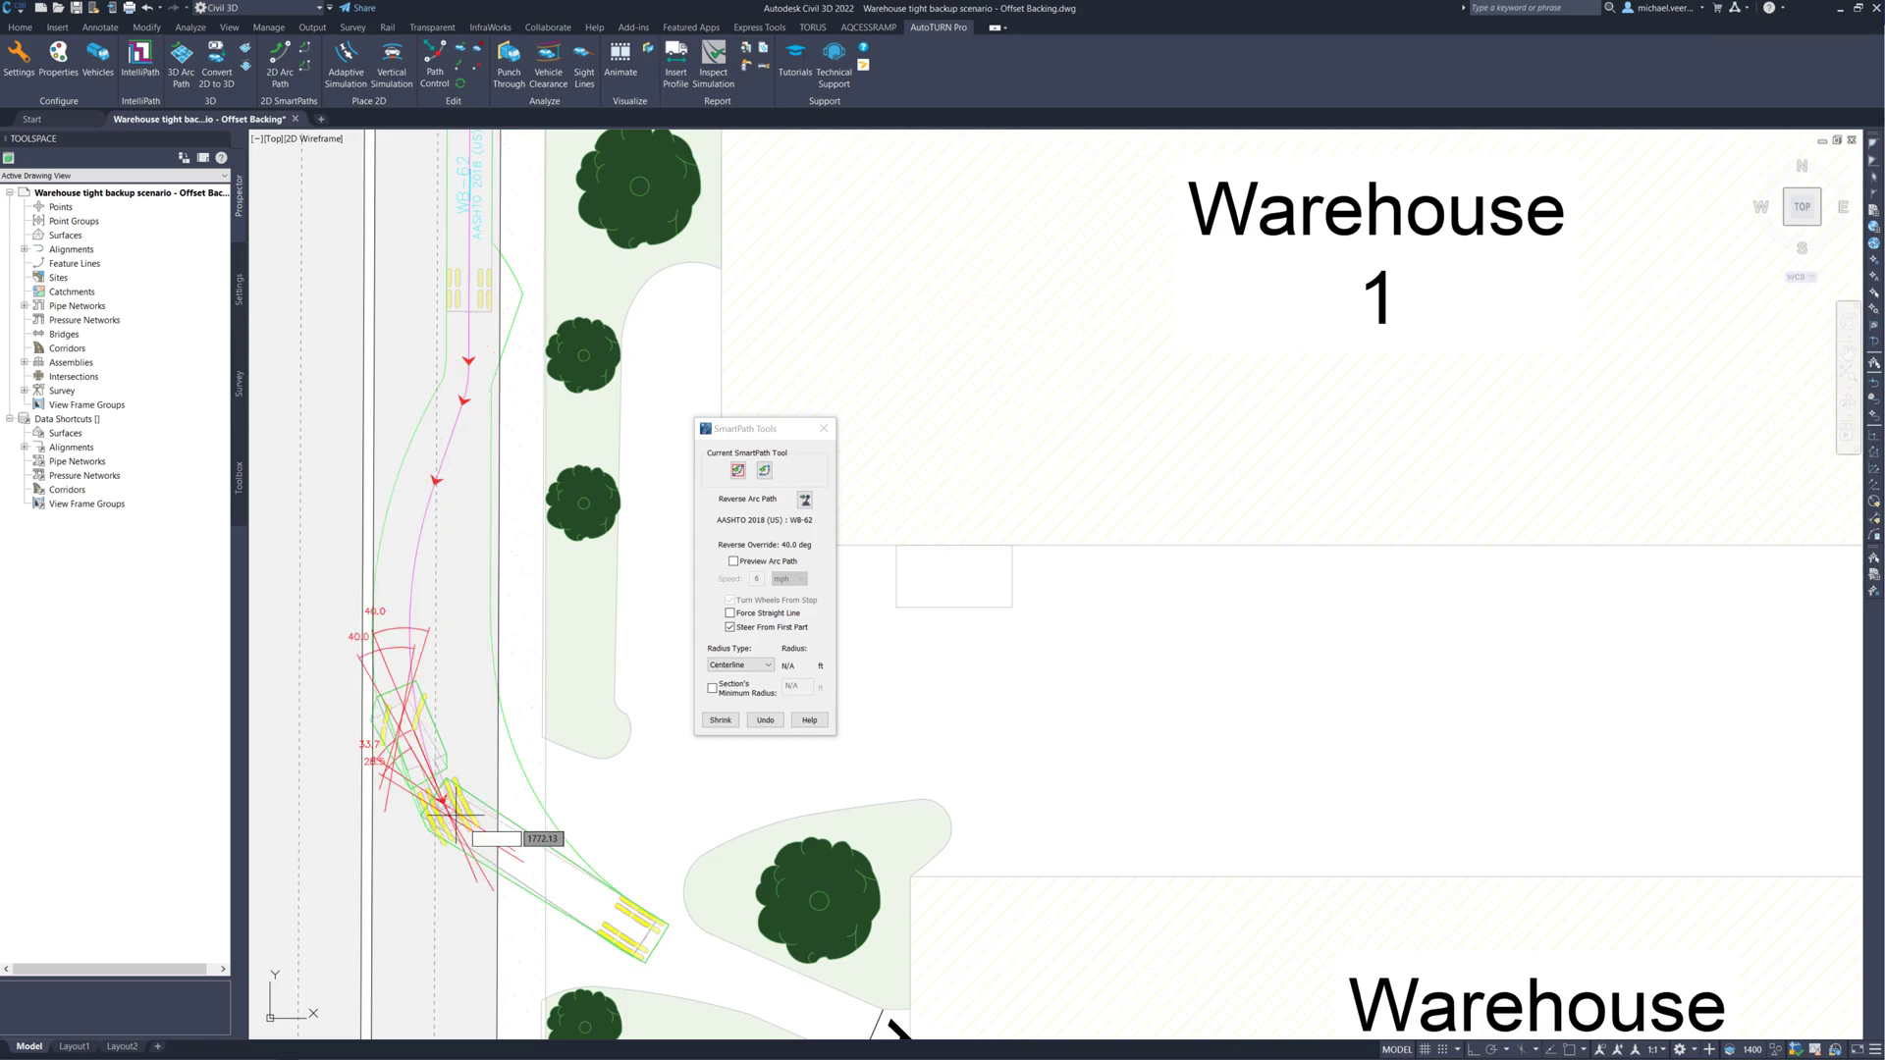
# - Check the WB-62 path backed into the Warehouse 2 driveway and end the 2D Arc Path command
pyautogui.moveTo(541, 869); pyautogui.dragTo(452, 726, button='middle')
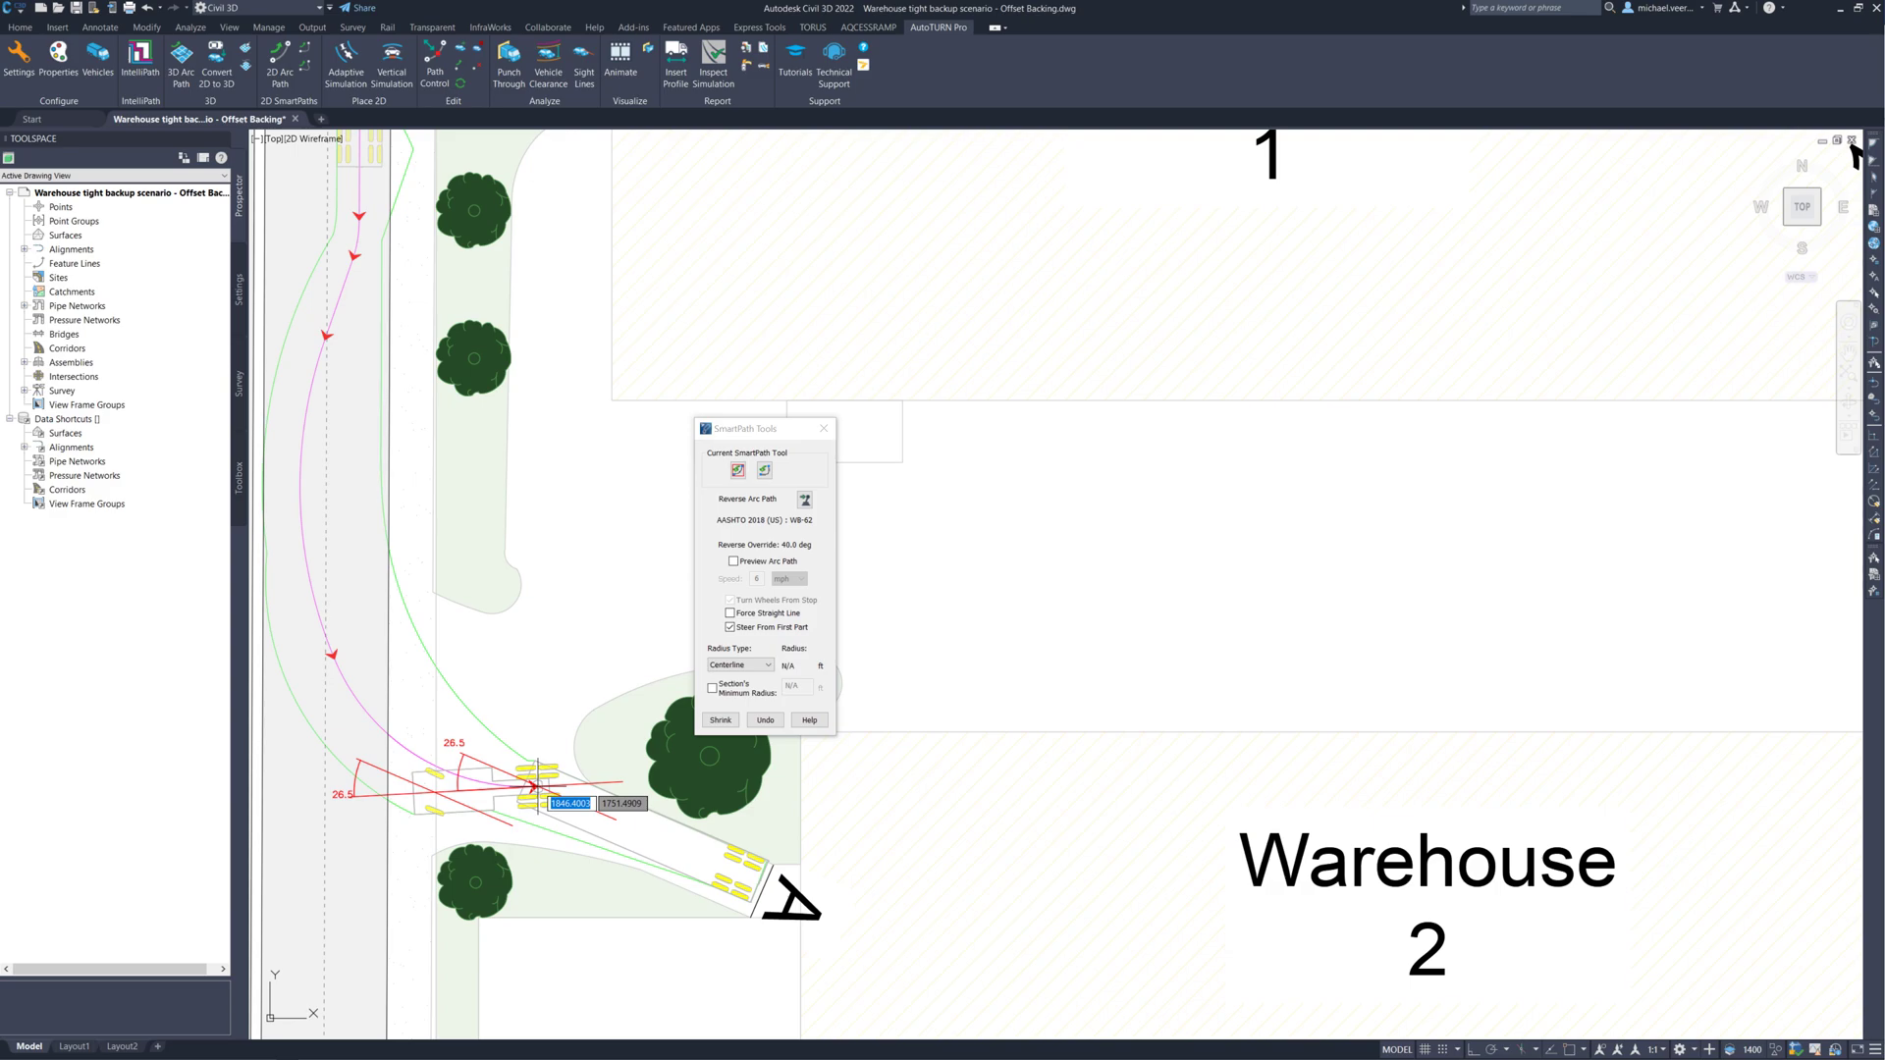
pyautogui.moveTo(527, 750); pyautogui.dragTo(555, 715, button='middle')
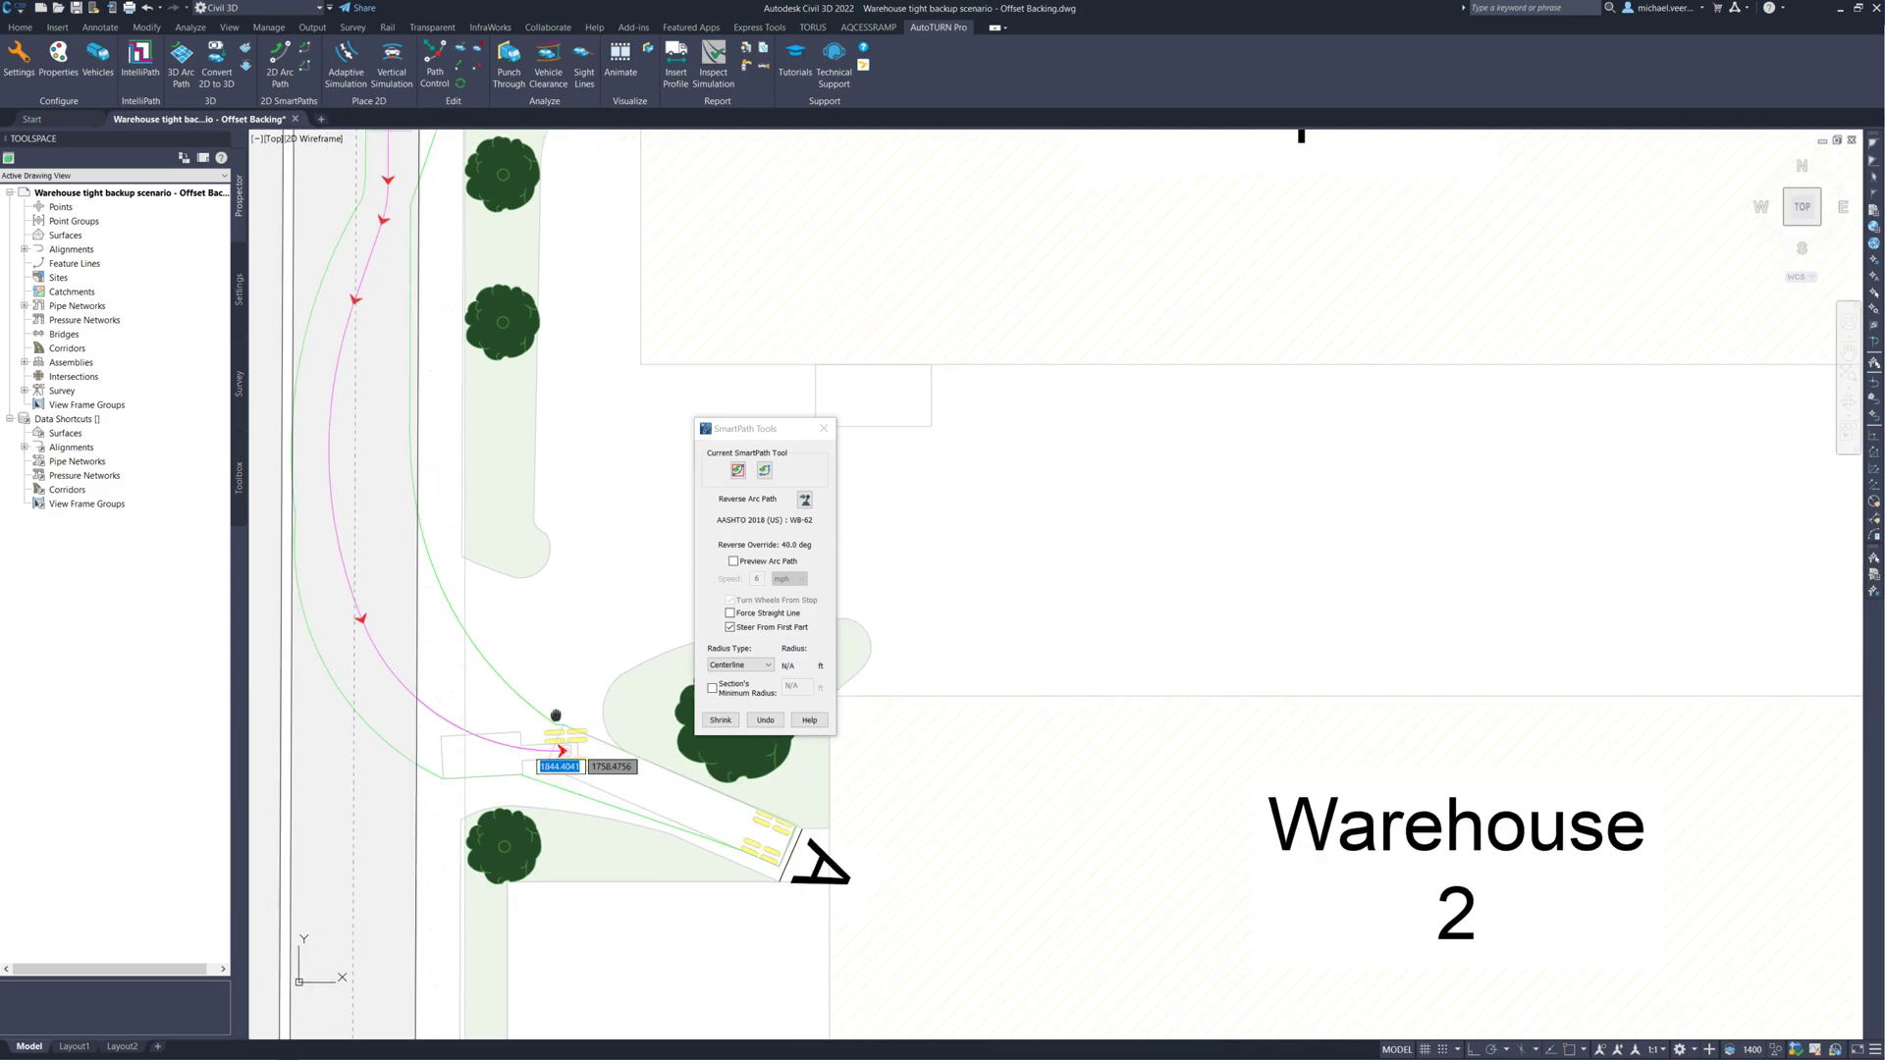
pyautogui.scroll(-4, 555, 714)
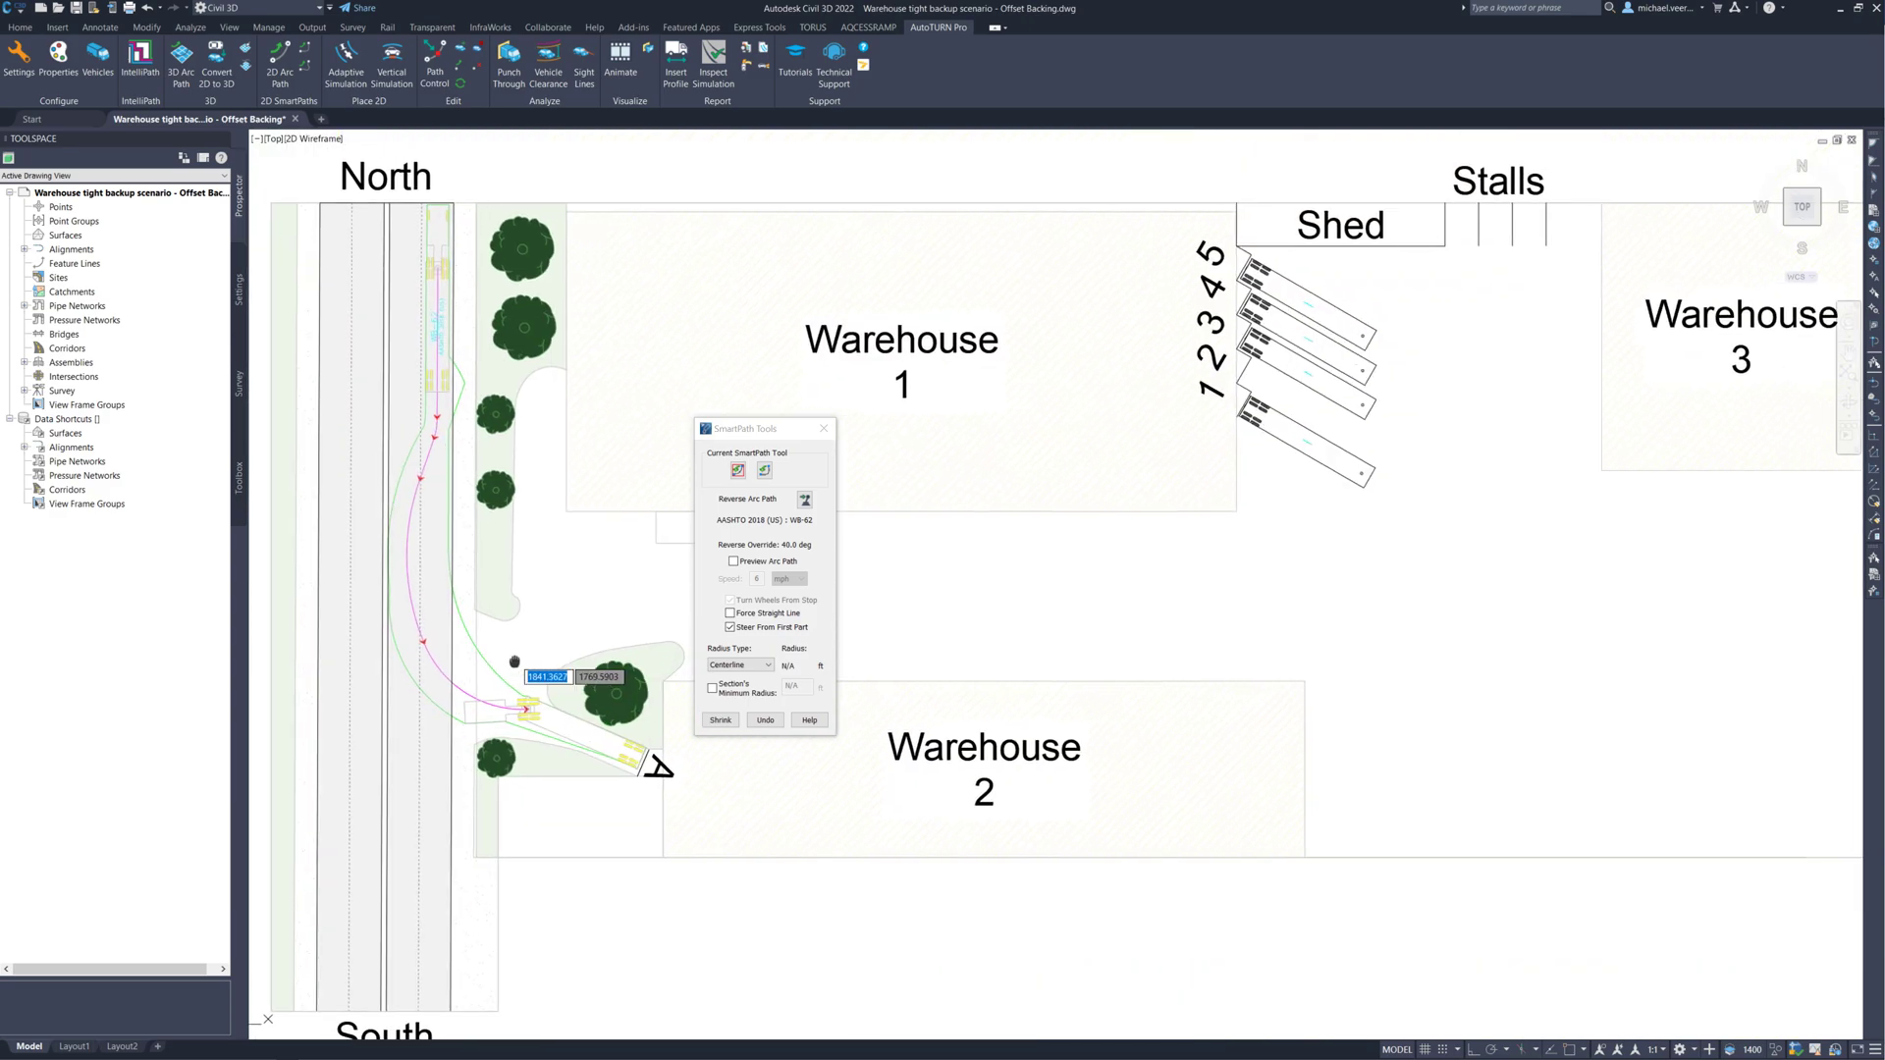
pyautogui.scroll(-1, 514, 662)
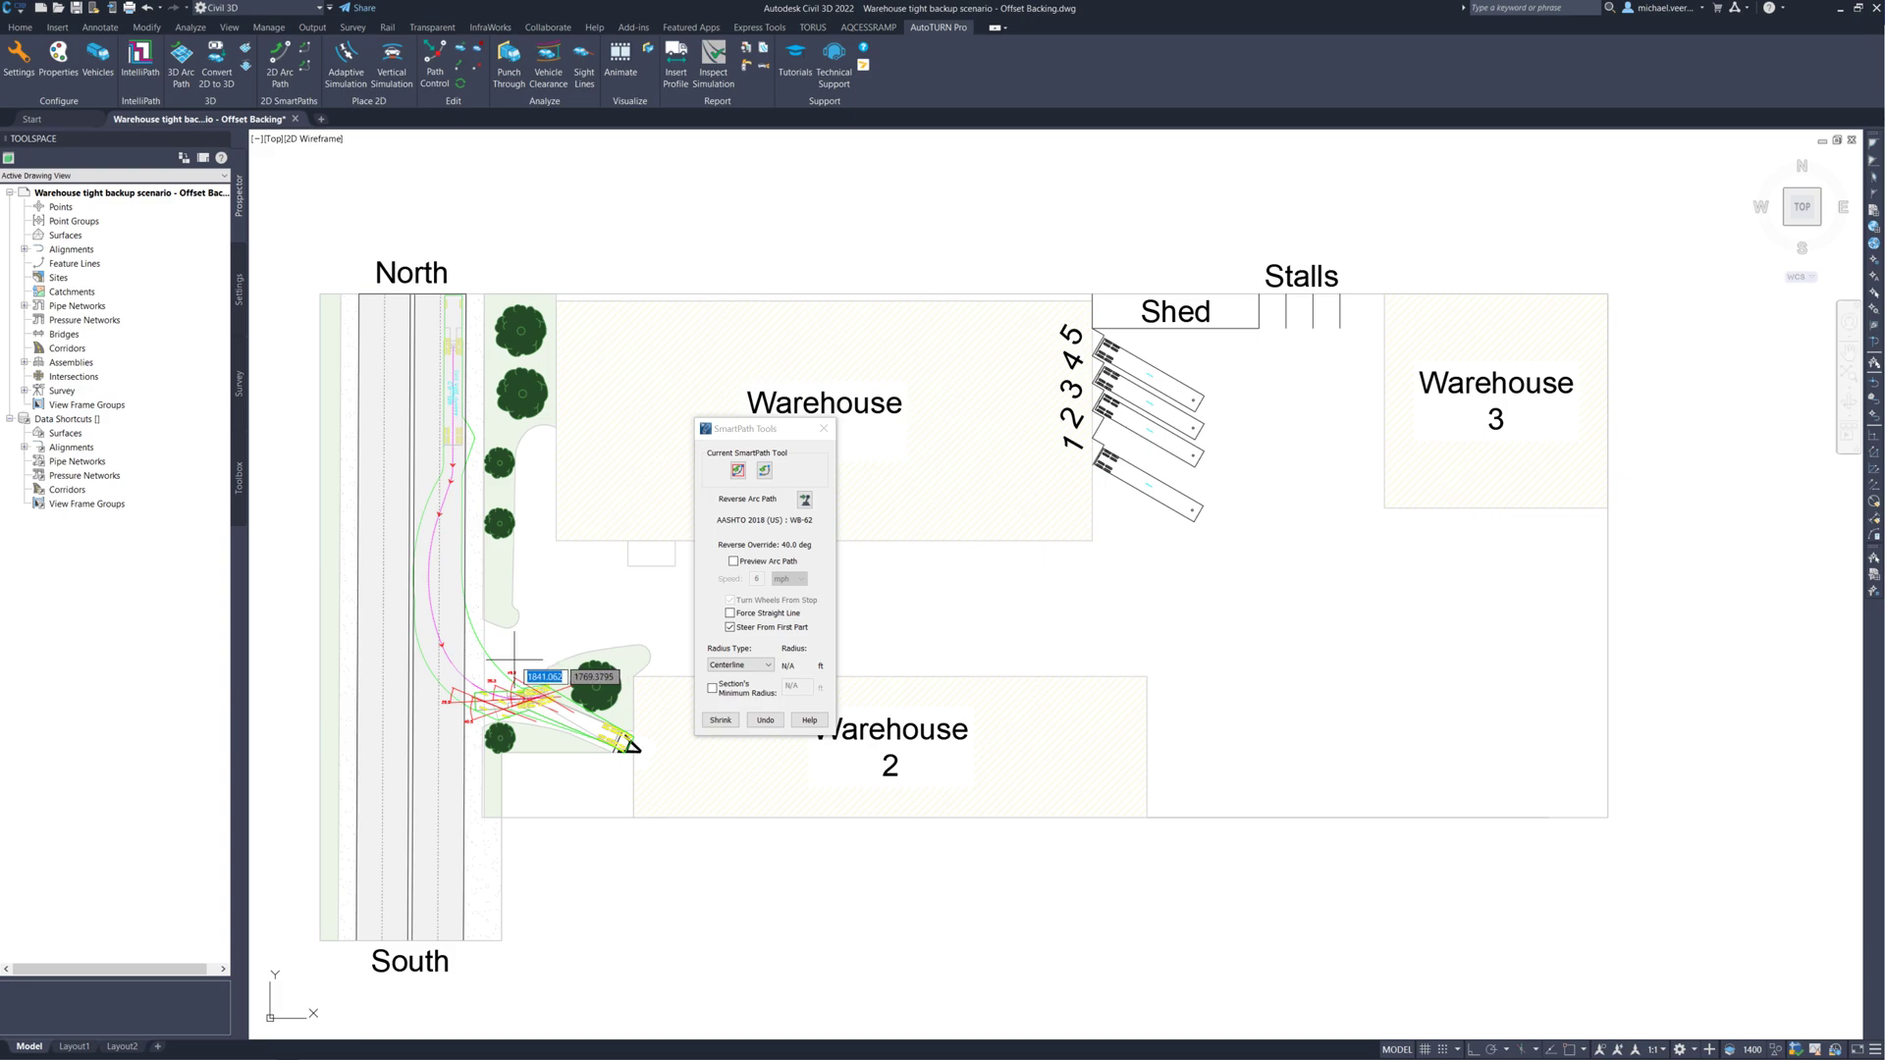
pyautogui.press('Return')
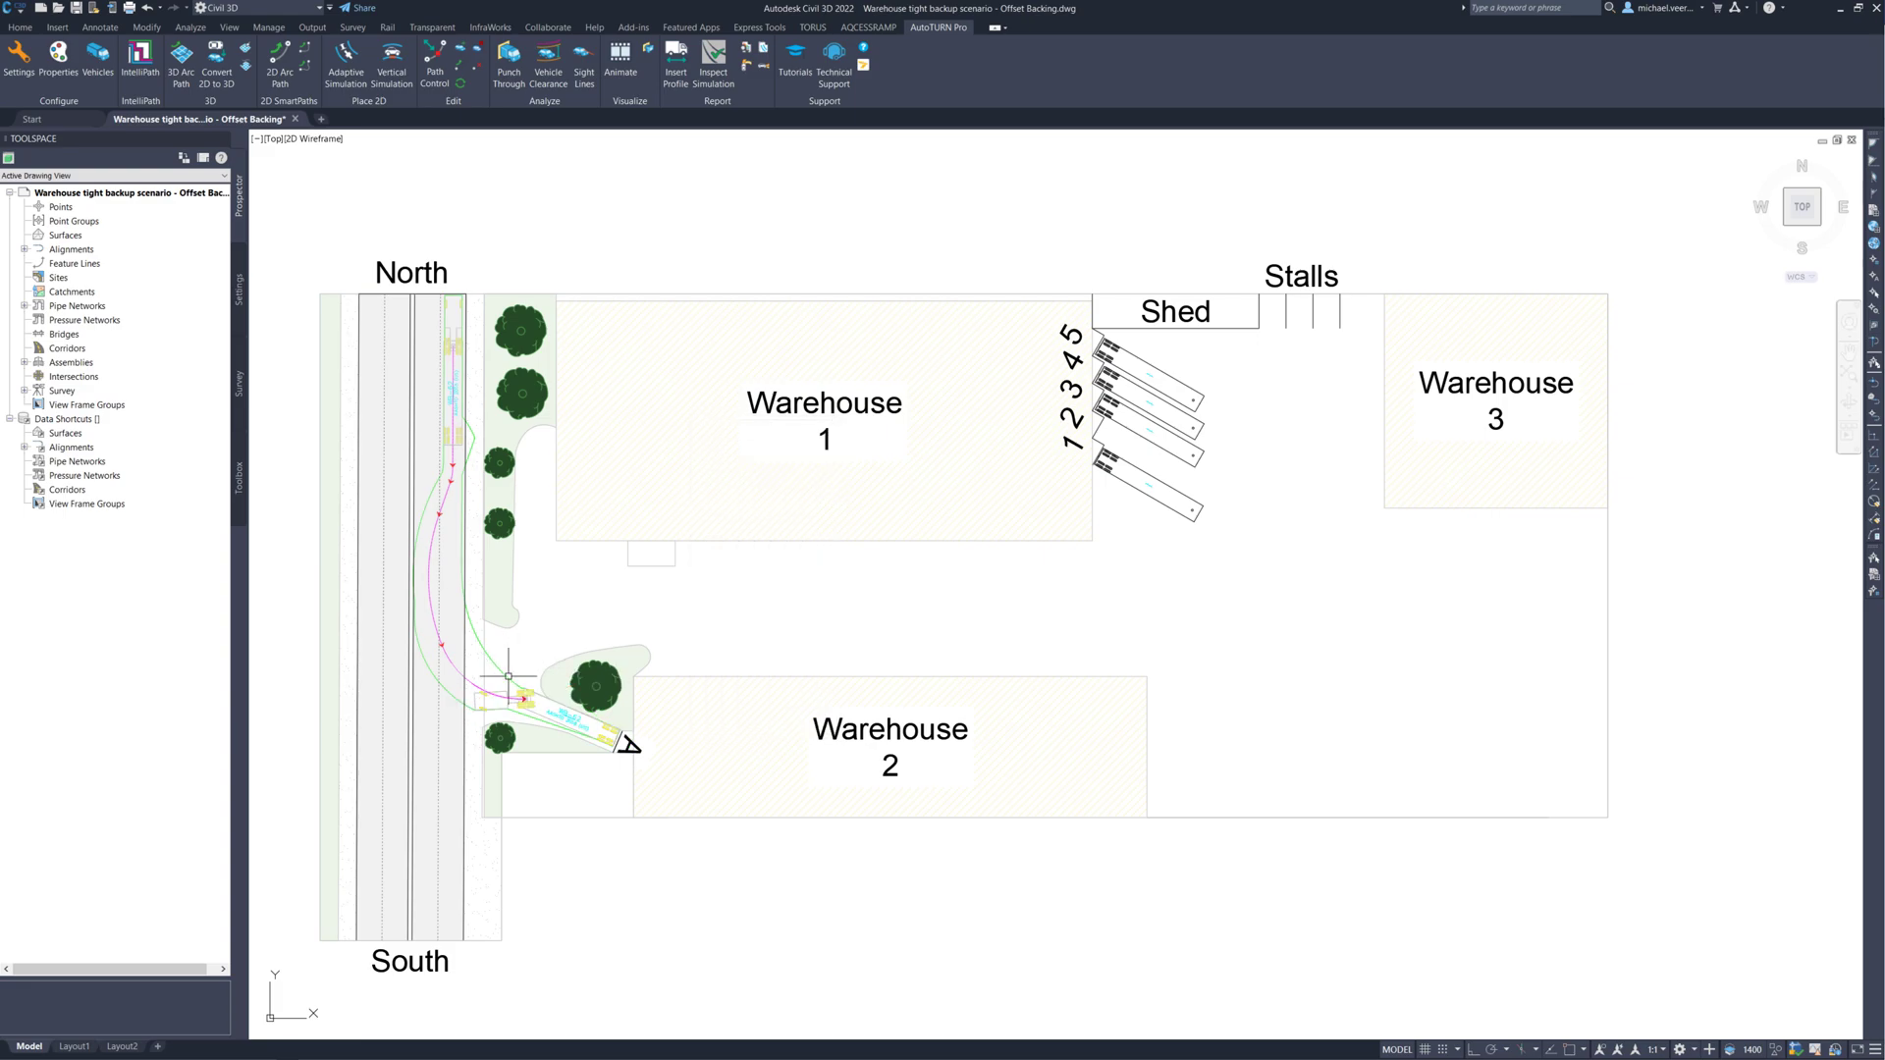
pyautogui.scroll(3, 518, 695)
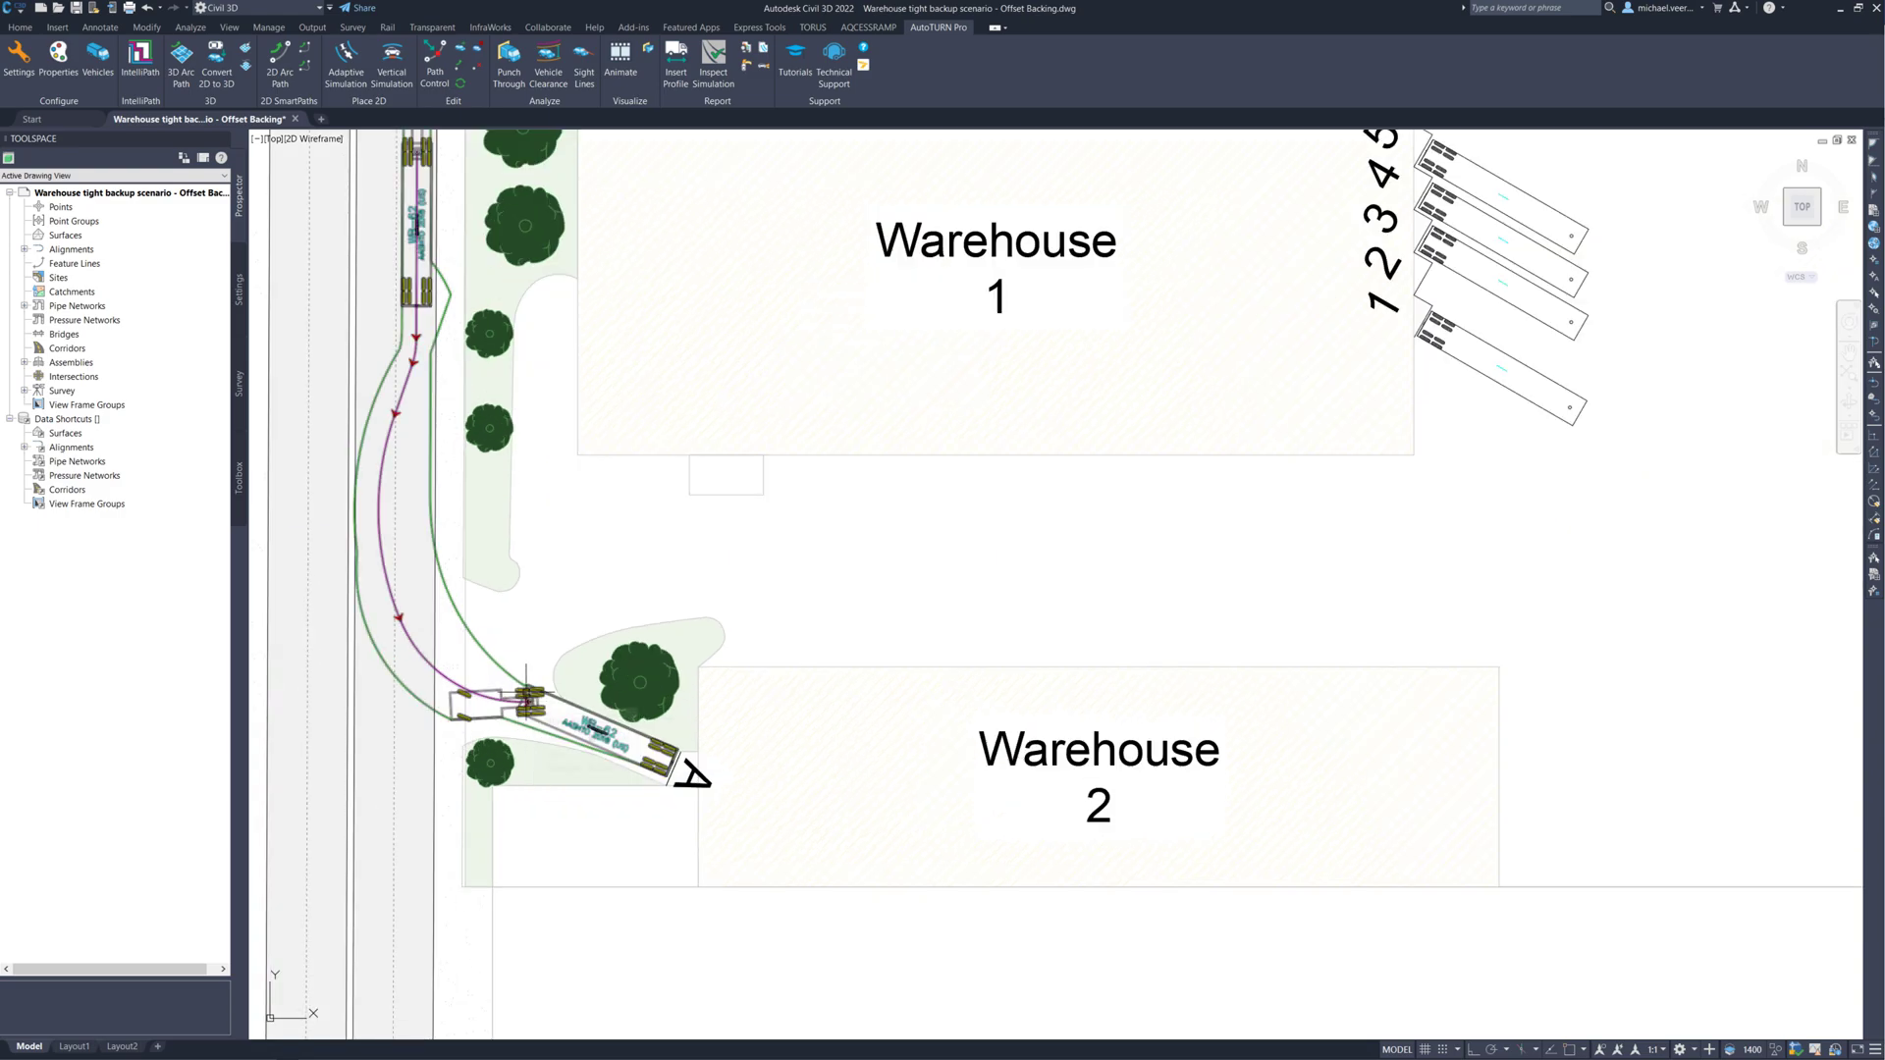
pyautogui.click(527, 697)
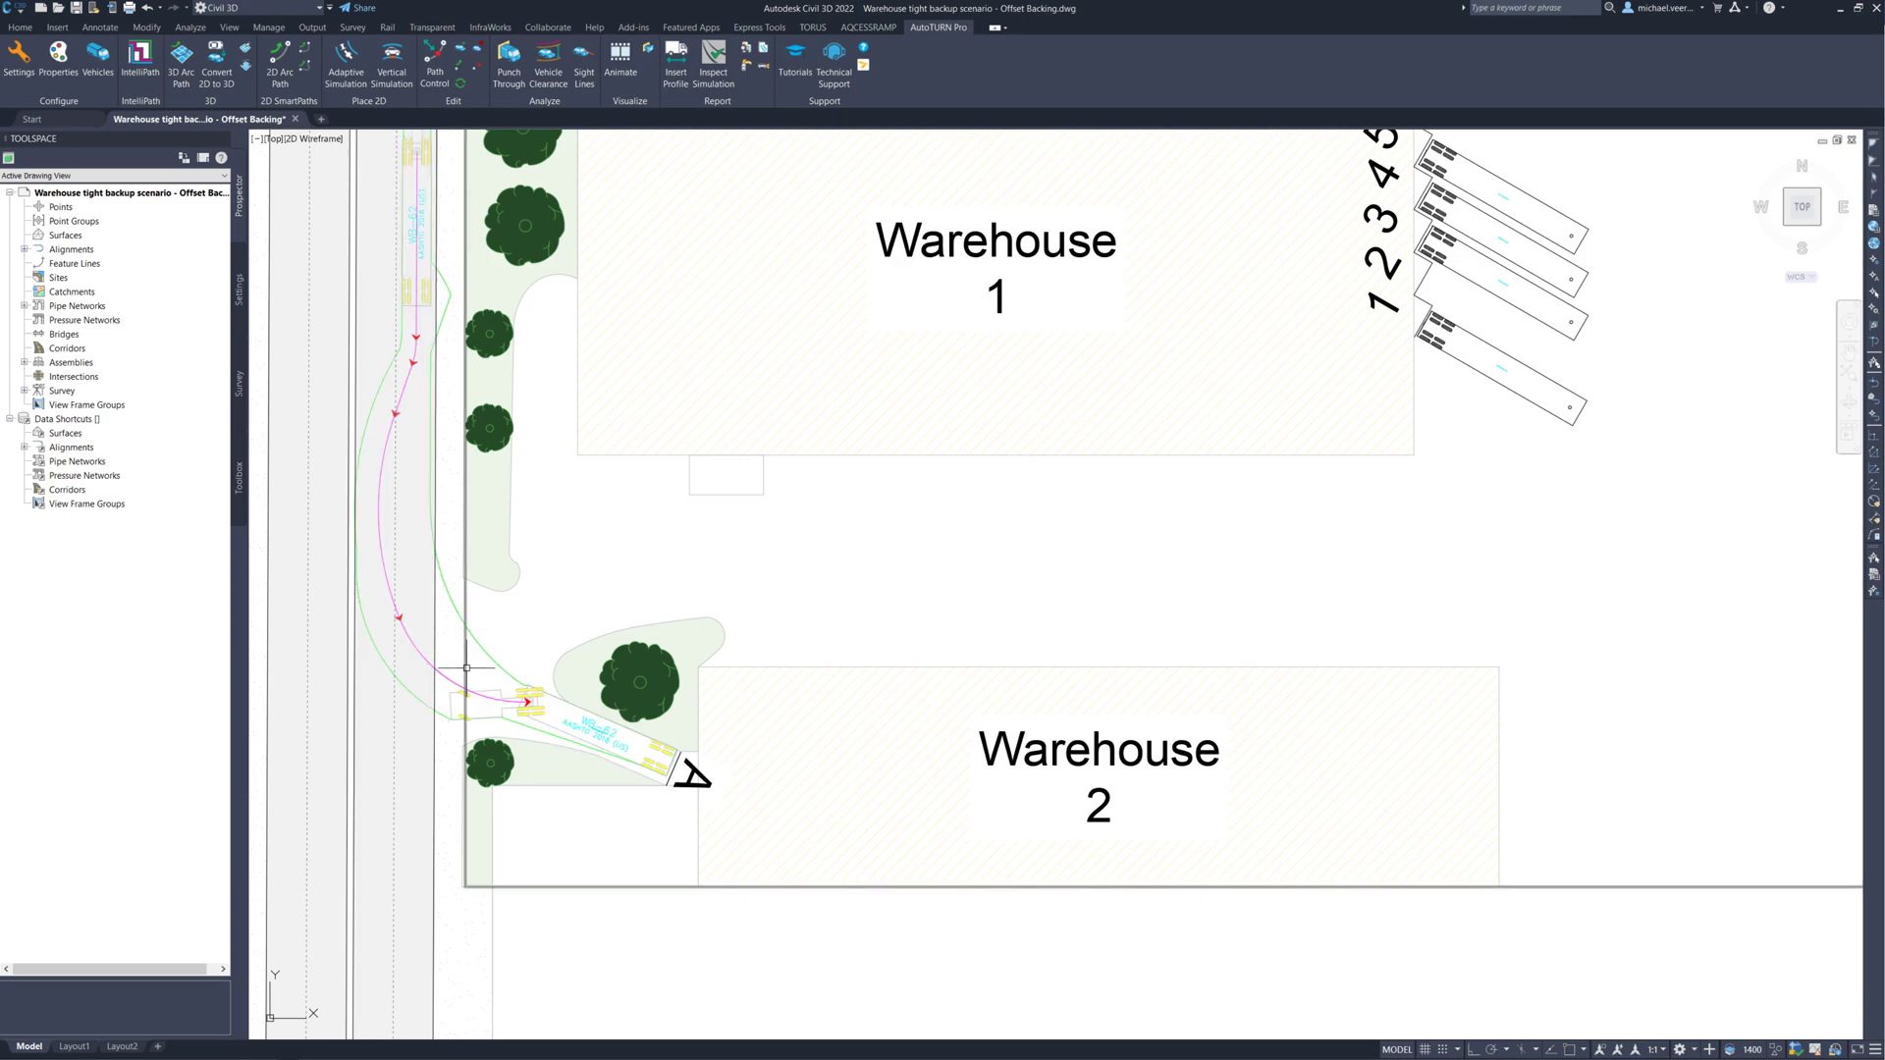